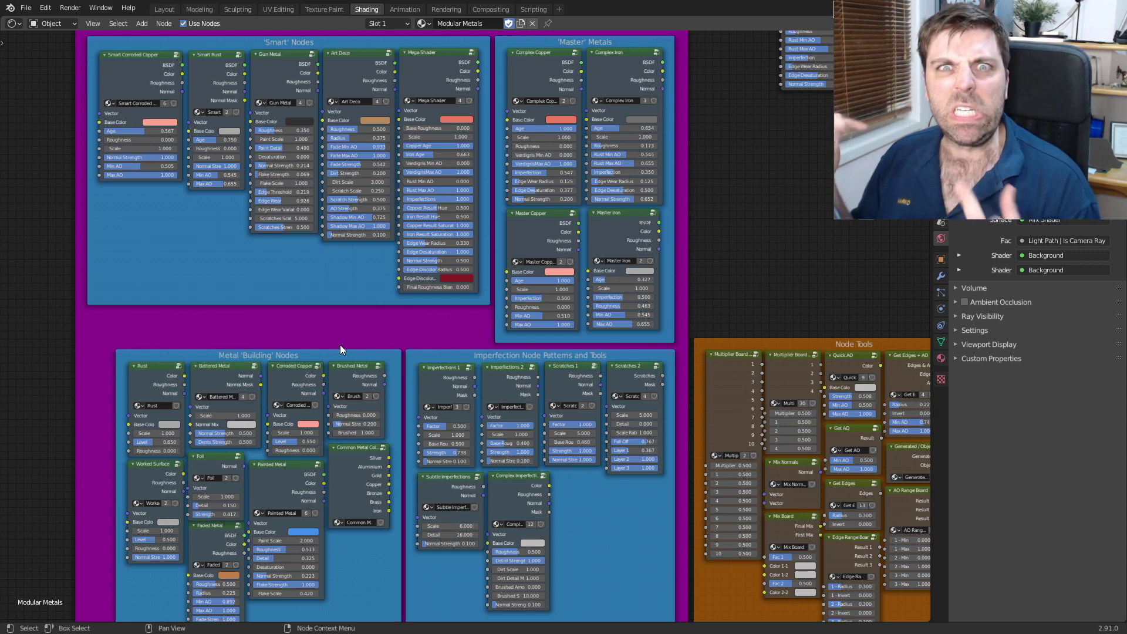
- Look over the Modular Metals library's metal building, imperfection, master metal and node tool groups
scroll(383, 434, up, 2)
middle_drag(383, 436, 380, 300)
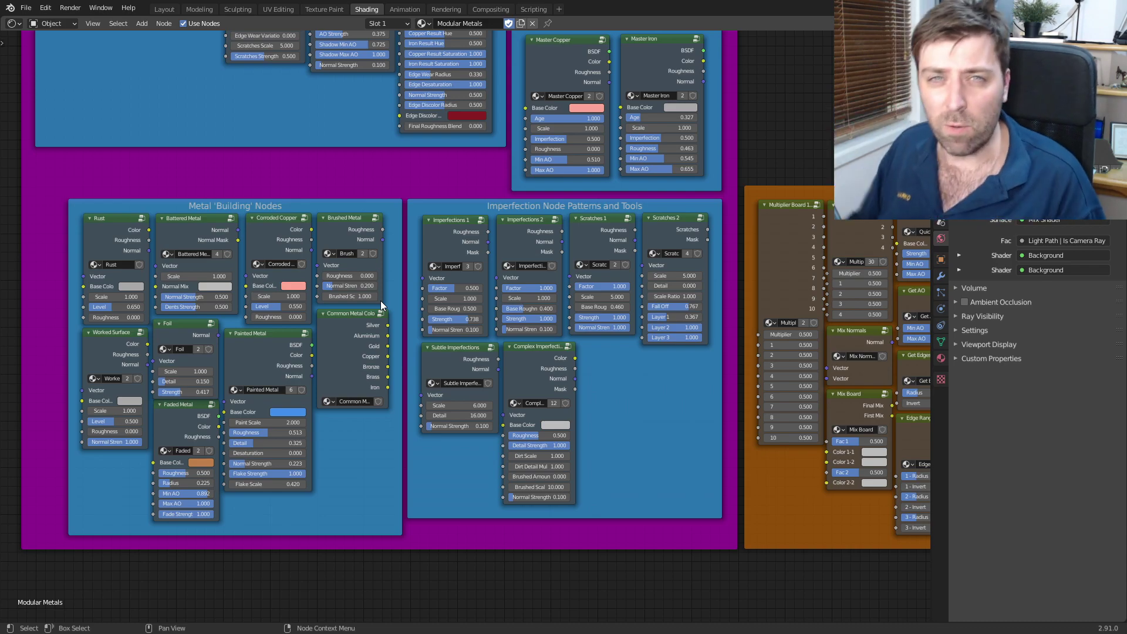
scroll(693, 213, down, 1)
middle_drag(699, 212, 487, 373)
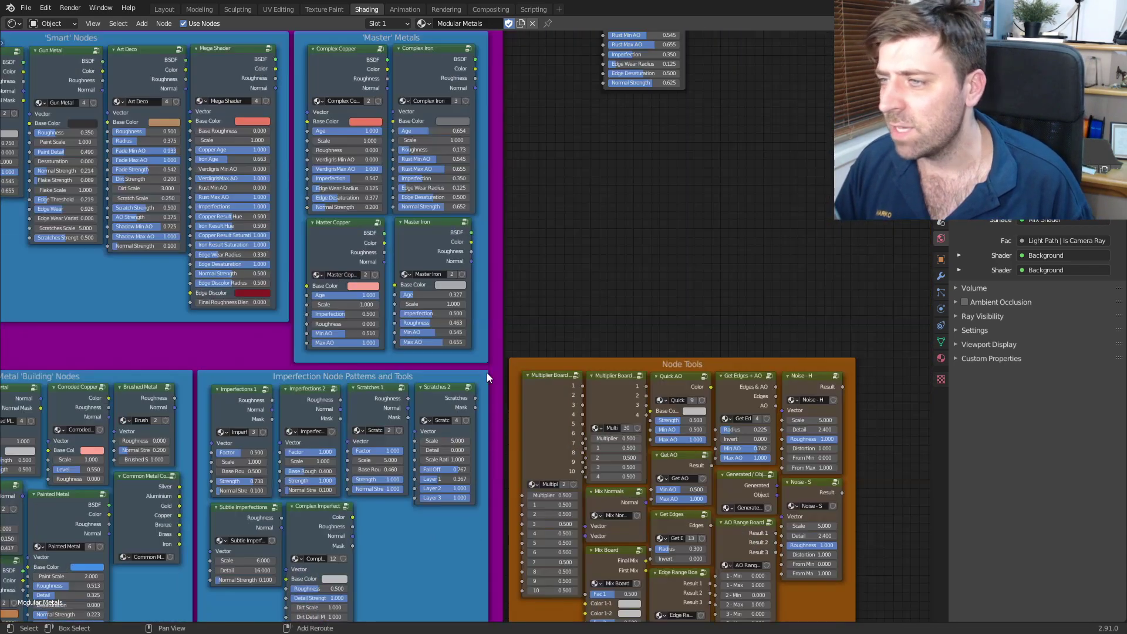
middle_drag(574, 284, 613, 384)
scroll(581, 404, down, 1)
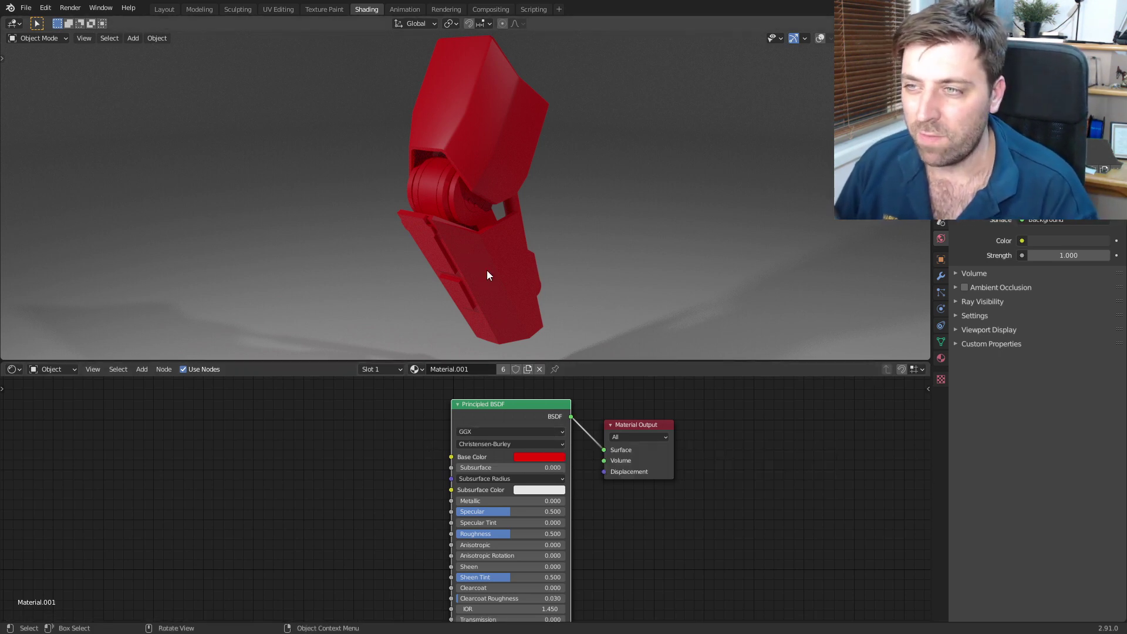
- Append all node groups from the NodeTree section of ModularMetals_Library.blend in the Downloads folder
scroll(486, 279, down, 6)
scroll(482, 286, up, 4)
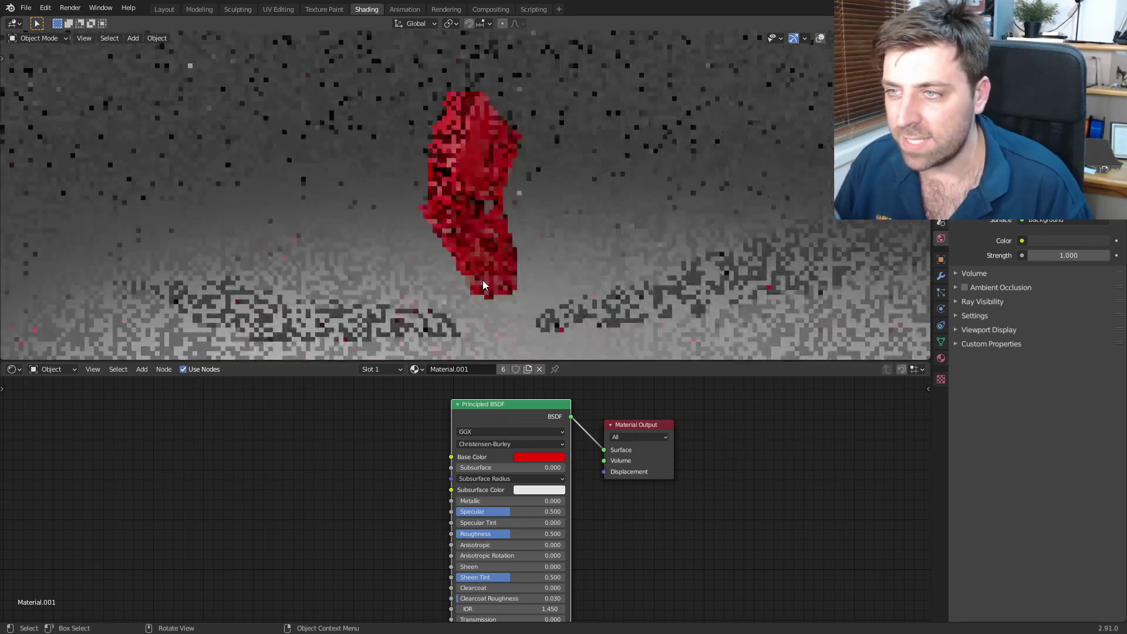
scroll(483, 286, up, 2)
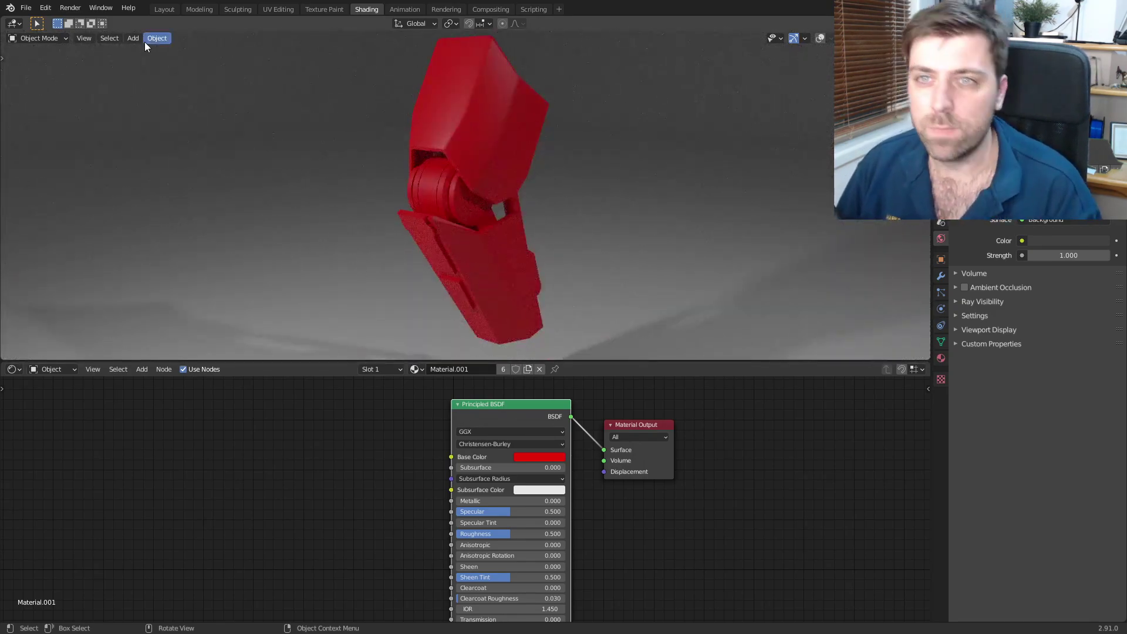
click(26, 11)
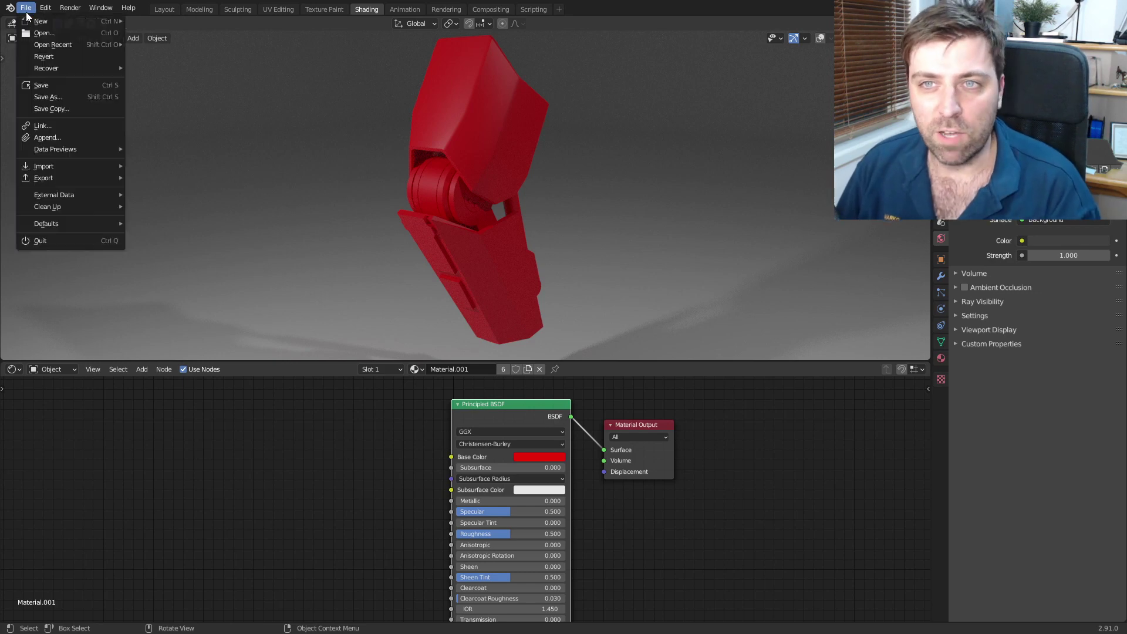
click(58, 138)
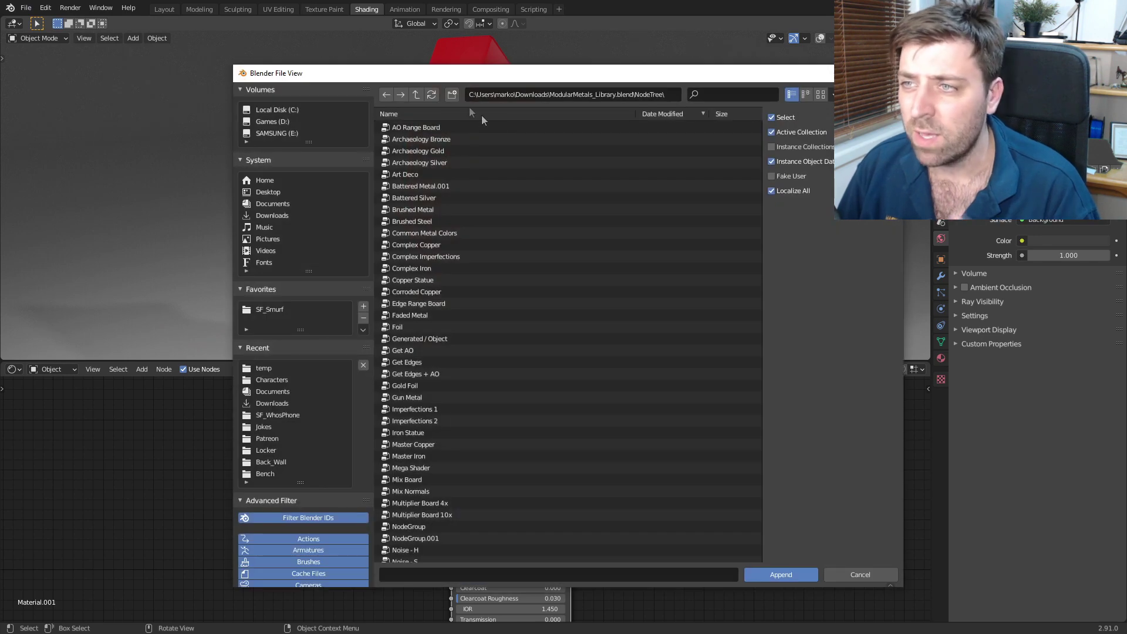
key(BackSpace)
key(BackSpace)
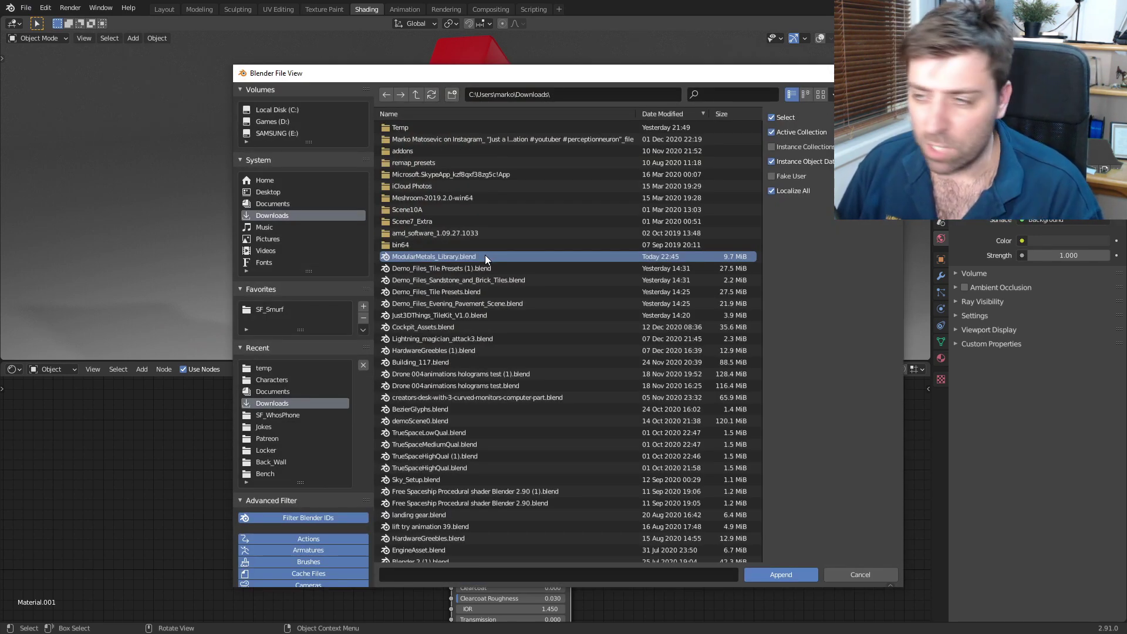
double_click(484, 257)
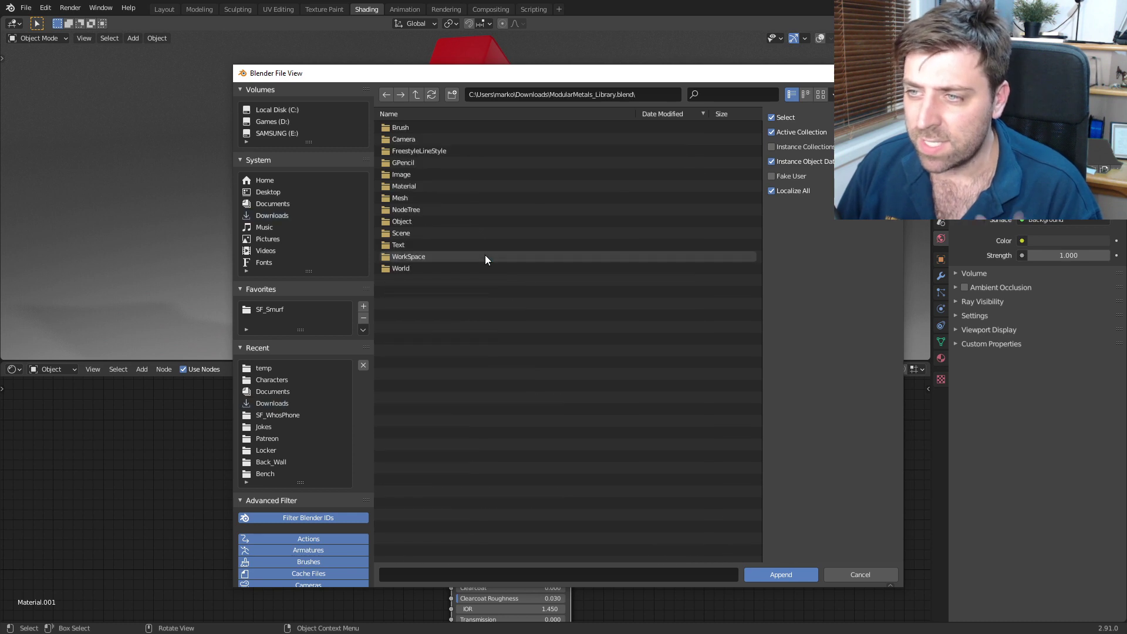
double_click(418, 209)
click(414, 150)
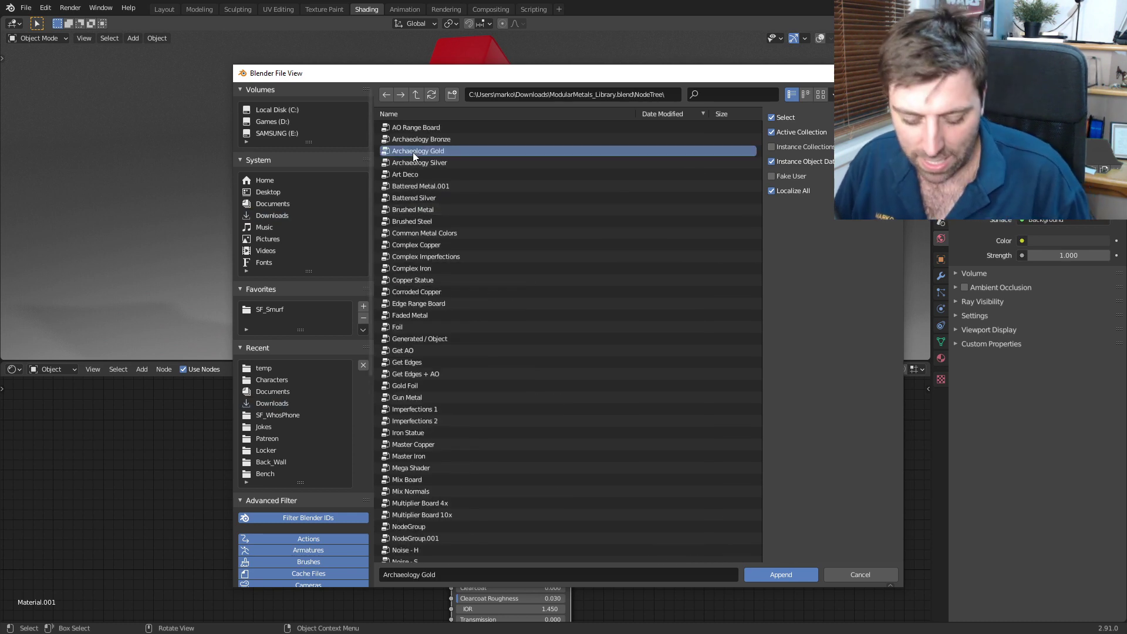
key(a)
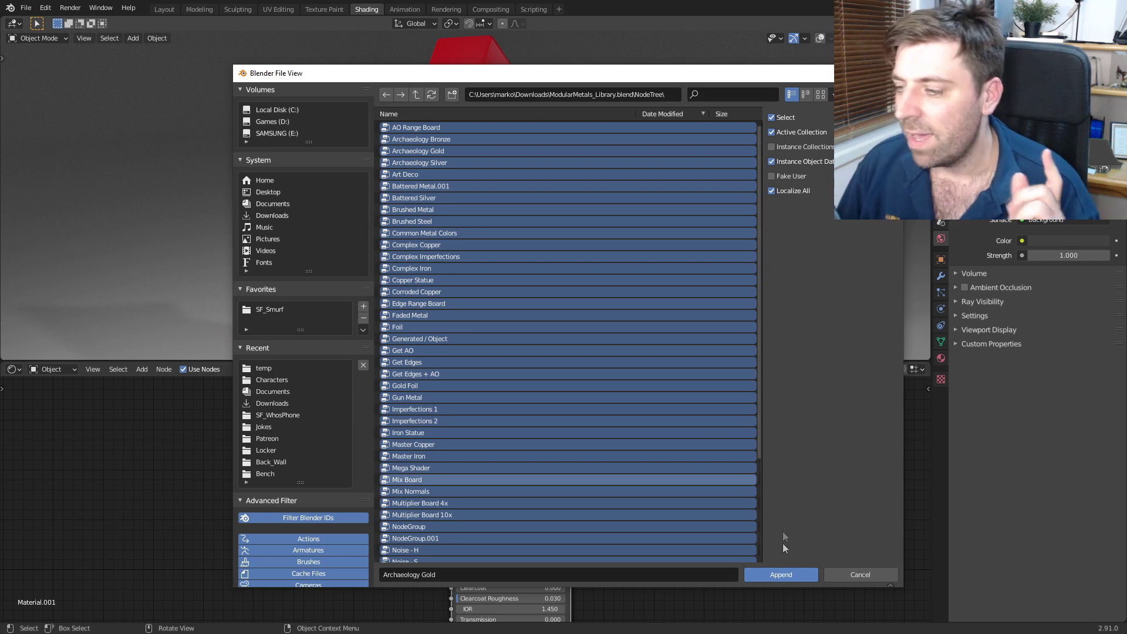
click(788, 573)
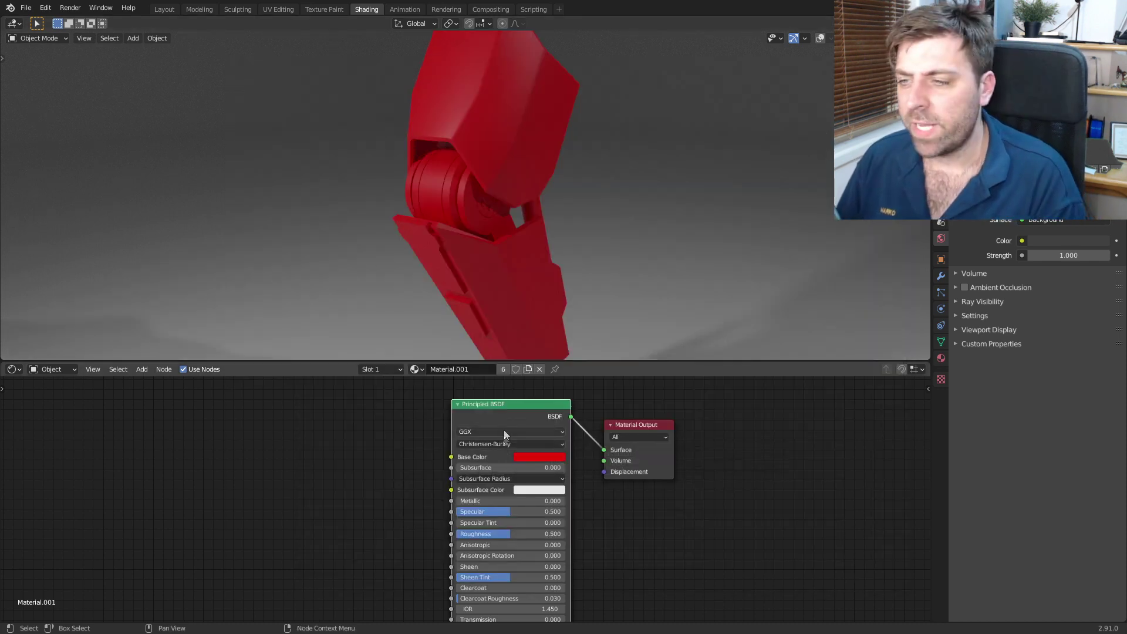
- Replace the Principled BSDF with the Gun Metal group node and connect its BSDF output to the material's Surface input
click(505, 407)
key(x)
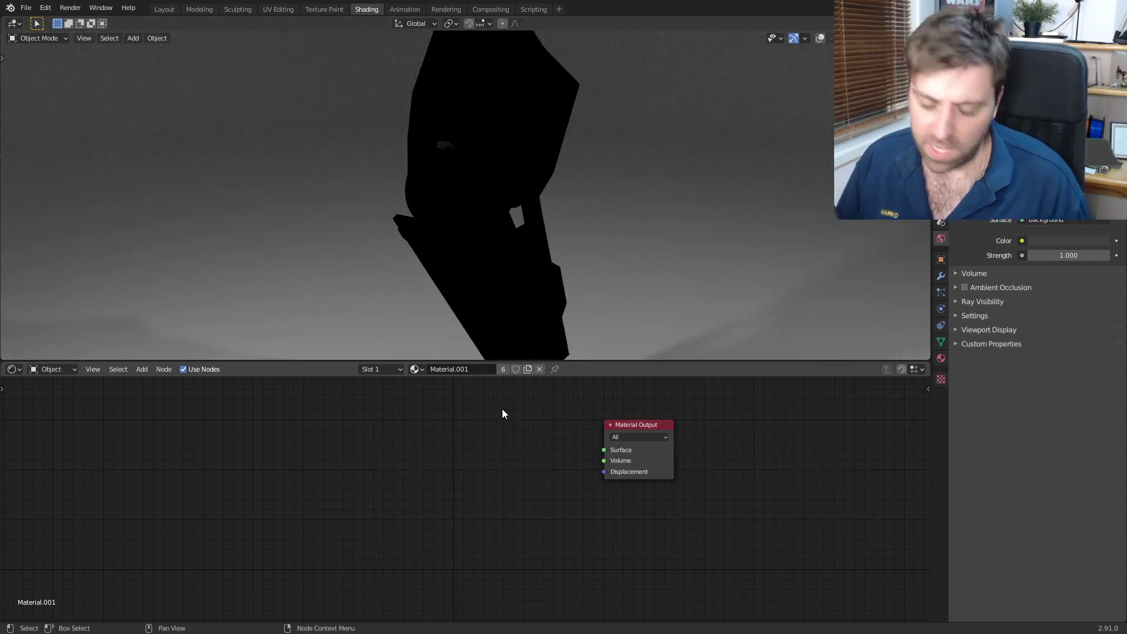
key(shift+a)
mouse_move(488, 409)
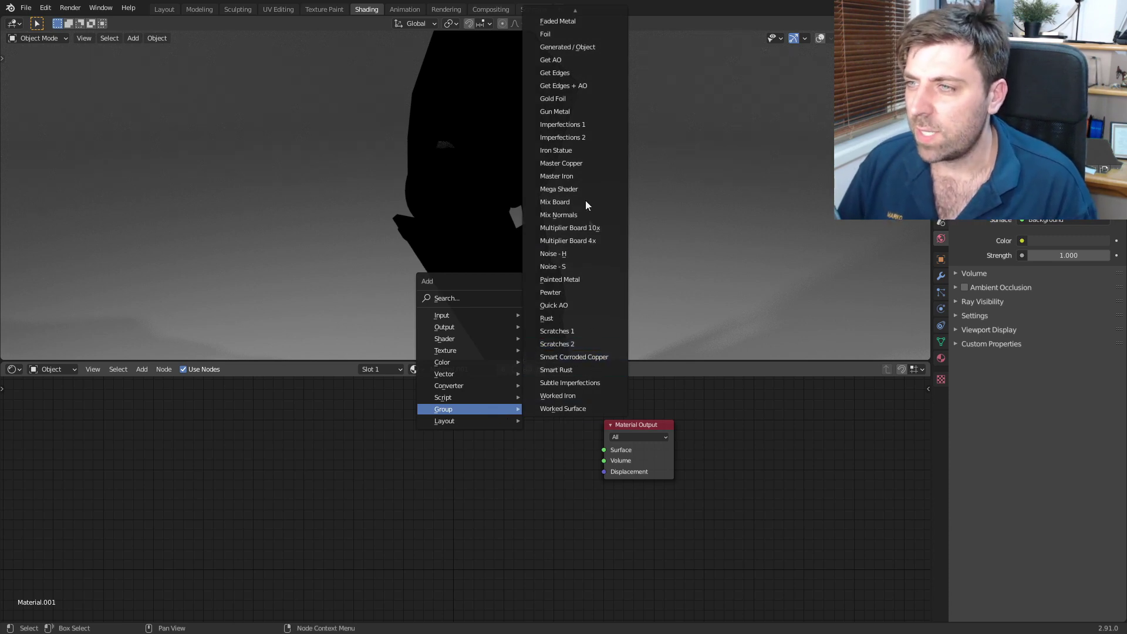
click(566, 113)
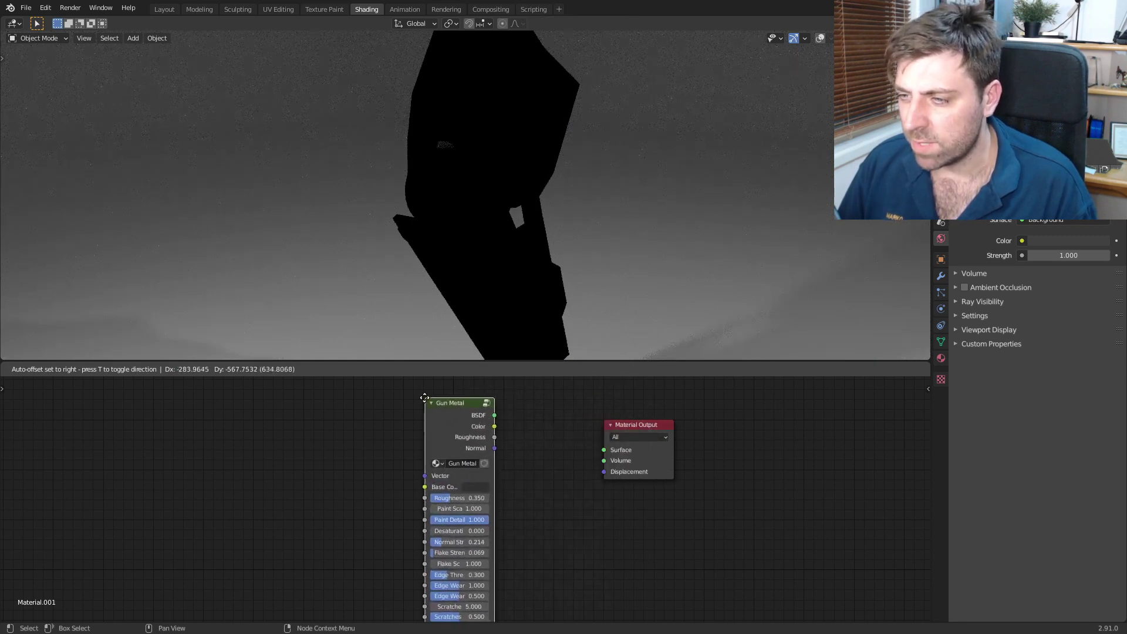
click(424, 407)
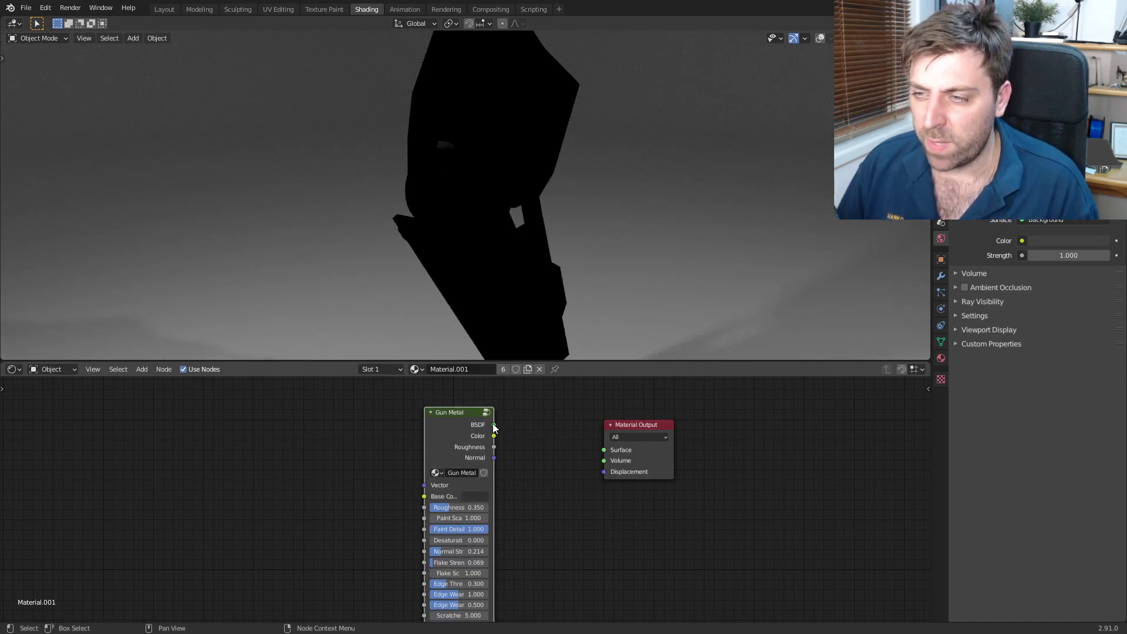
drag(494, 425, 604, 450)
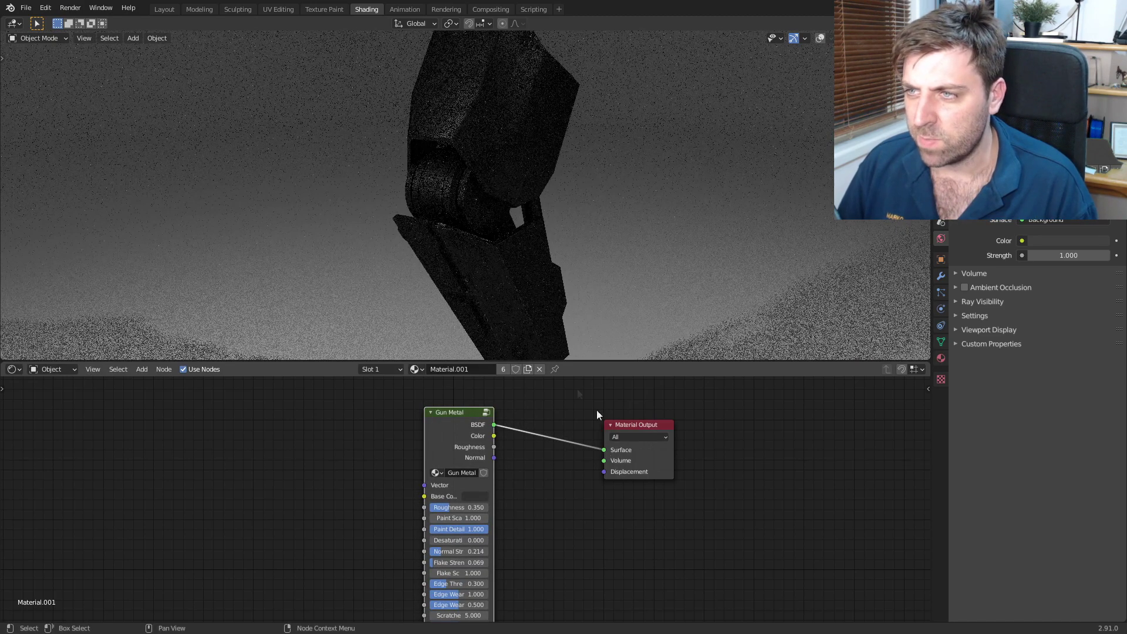
scroll(506, 238, up, 6)
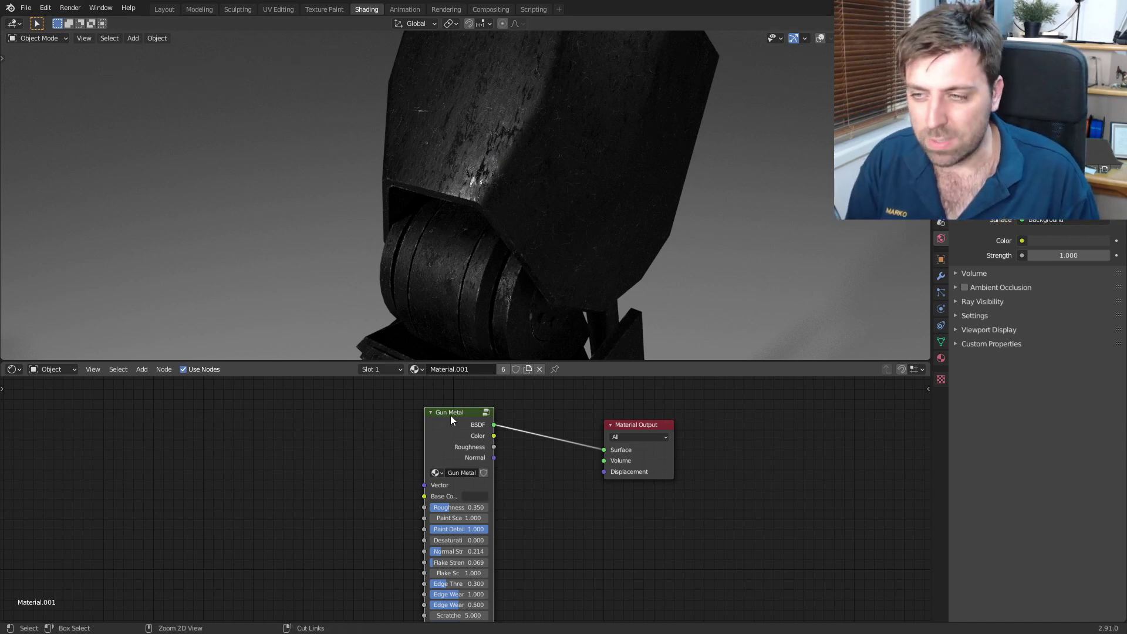
- Add Texture Coordinate and Mapping nodes feeding Gun Metal's Vector input, without an Image Texture, using Object coordinates
key(ctrl+t)
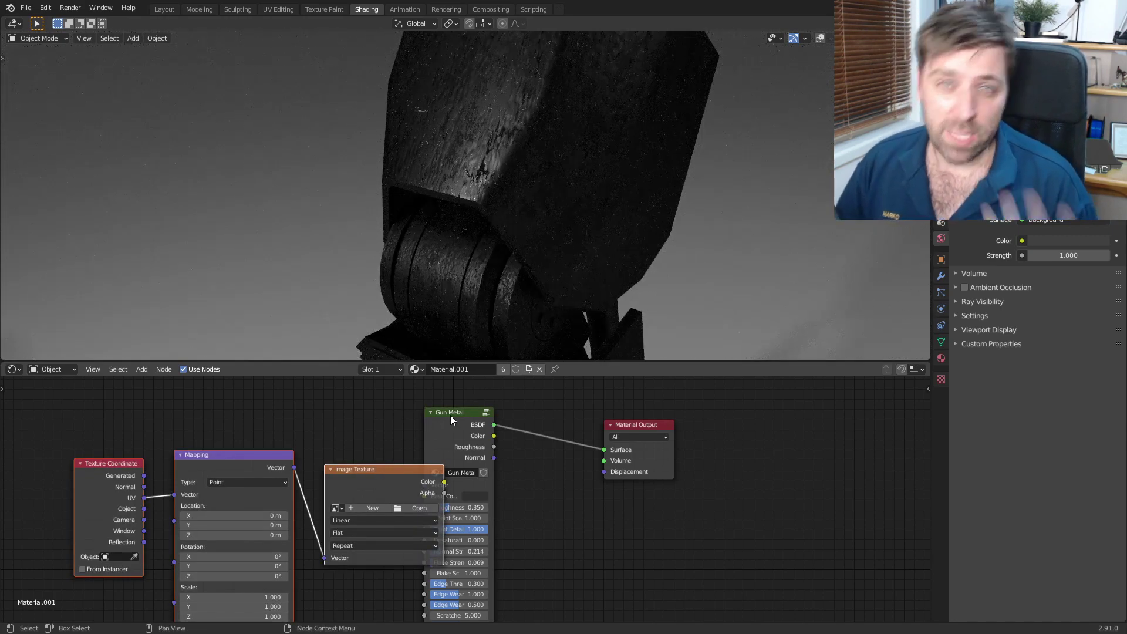
key(ctrl+x)
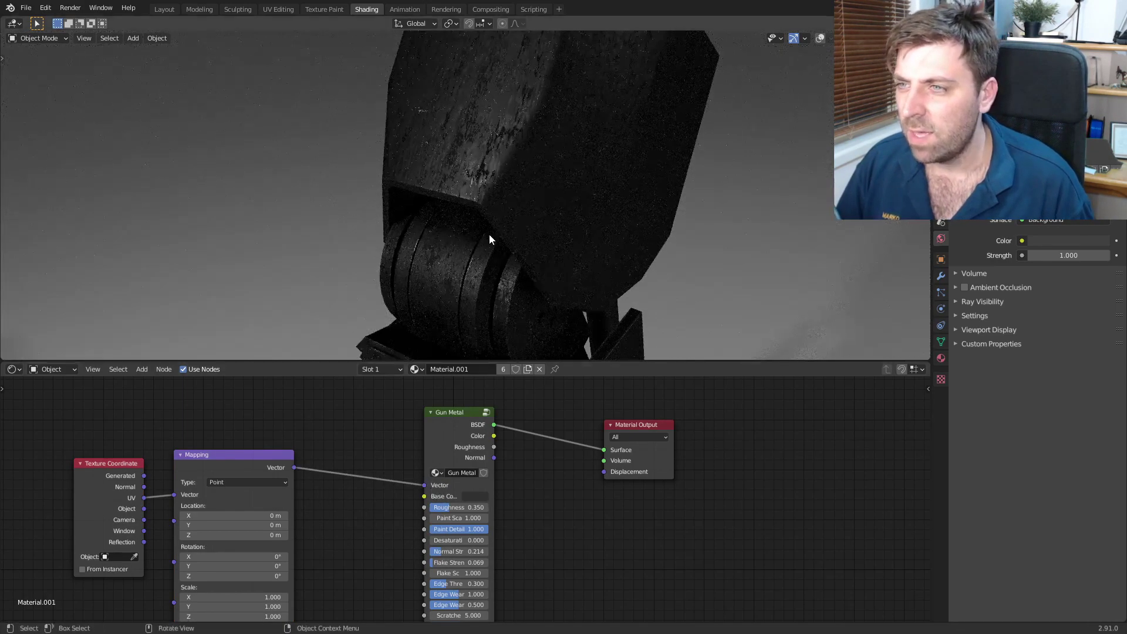
drag(144, 509, 174, 495)
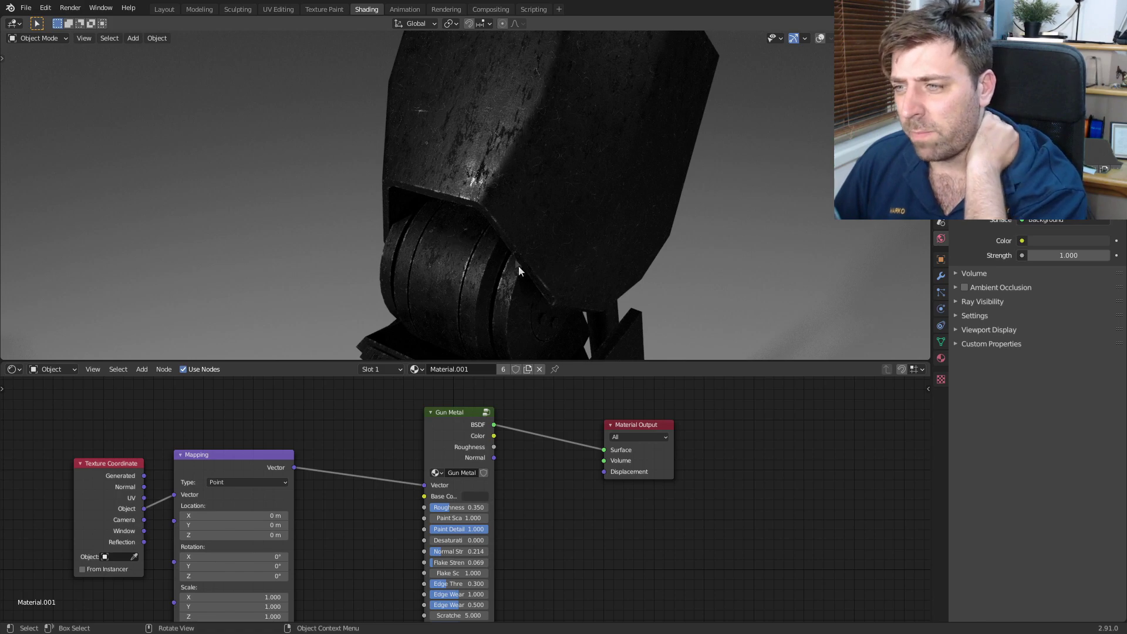
- Lighten Gun Metal's Base Color to grey with value 0.533, and recolor it magenta with hue 0.844 and saturation and value 1
click(471, 495)
drag(548, 386, 549, 386)
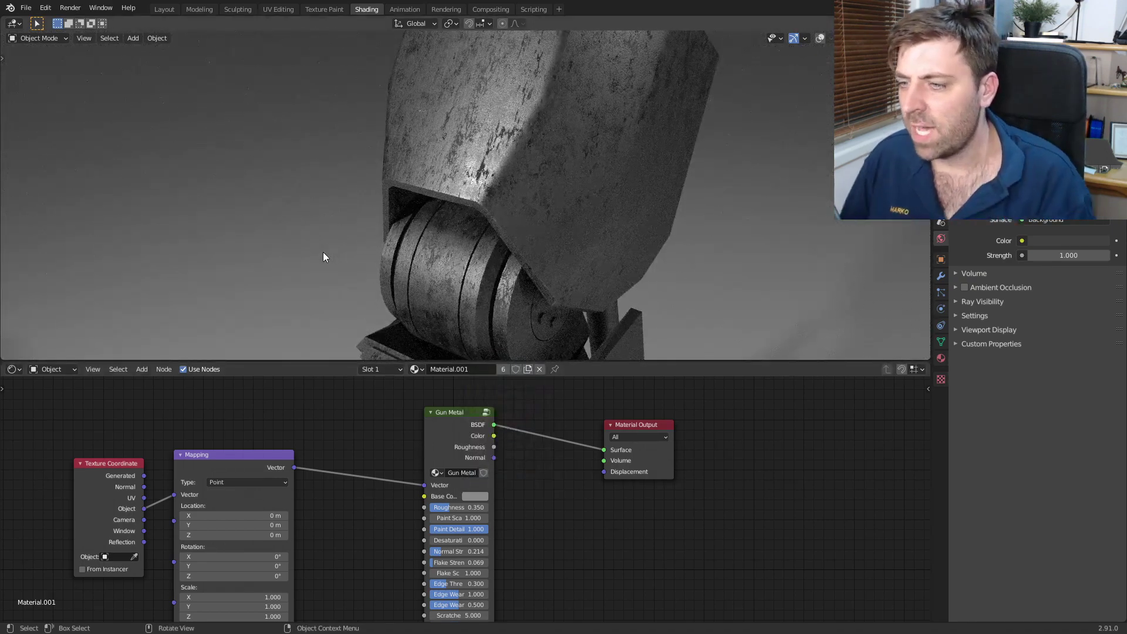
click(481, 497)
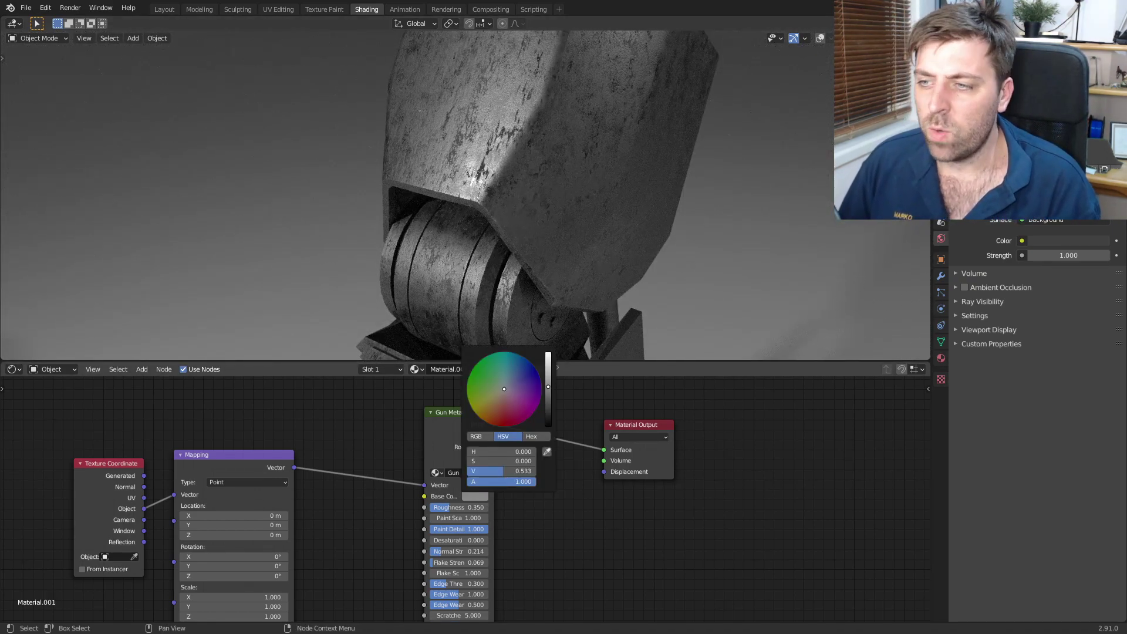
click(535, 410)
click(548, 386)
drag(549, 387, 548, 355)
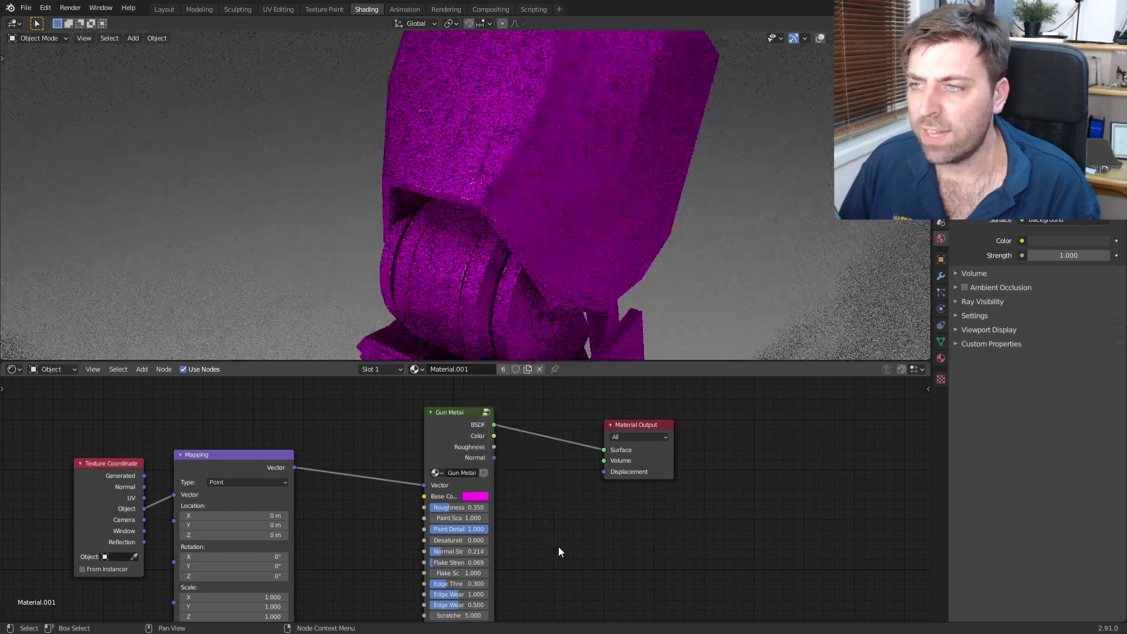
- Return the Gun Metal node's Base Color to a neutral mid grey
click(477, 496)
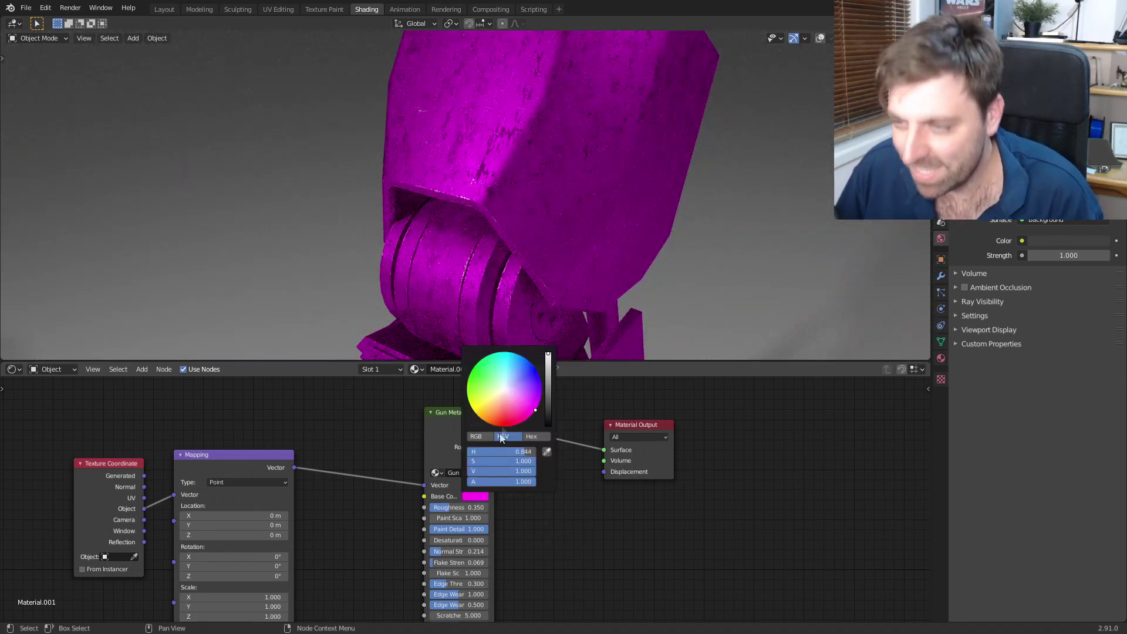
click(505, 391)
drag(549, 357, 548, 386)
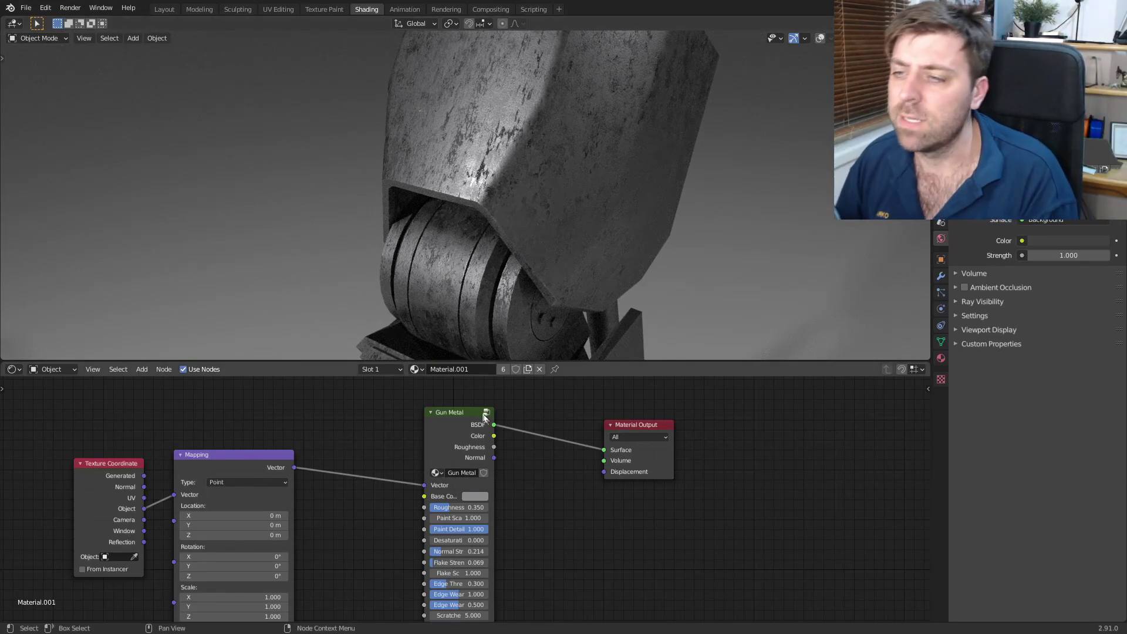
- Replace the Gun Metal node with the Master Copper group node and connect its BSDF output to the material's Surface input
click(453, 414)
key(x)
key(shift+a)
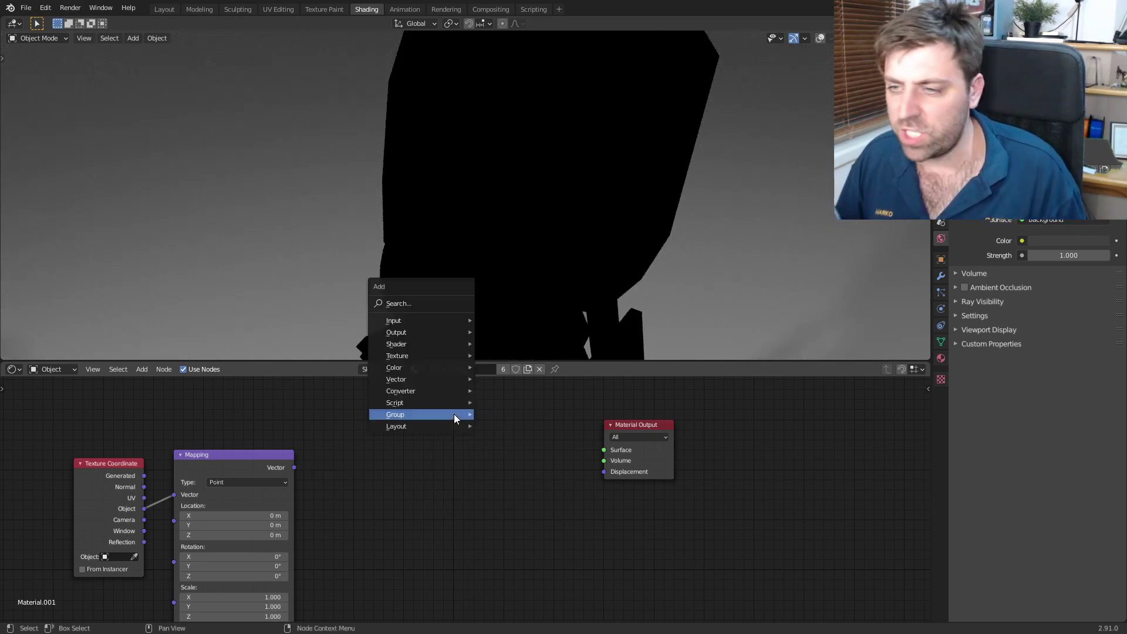
mouse_move(453, 414)
click(512, 169)
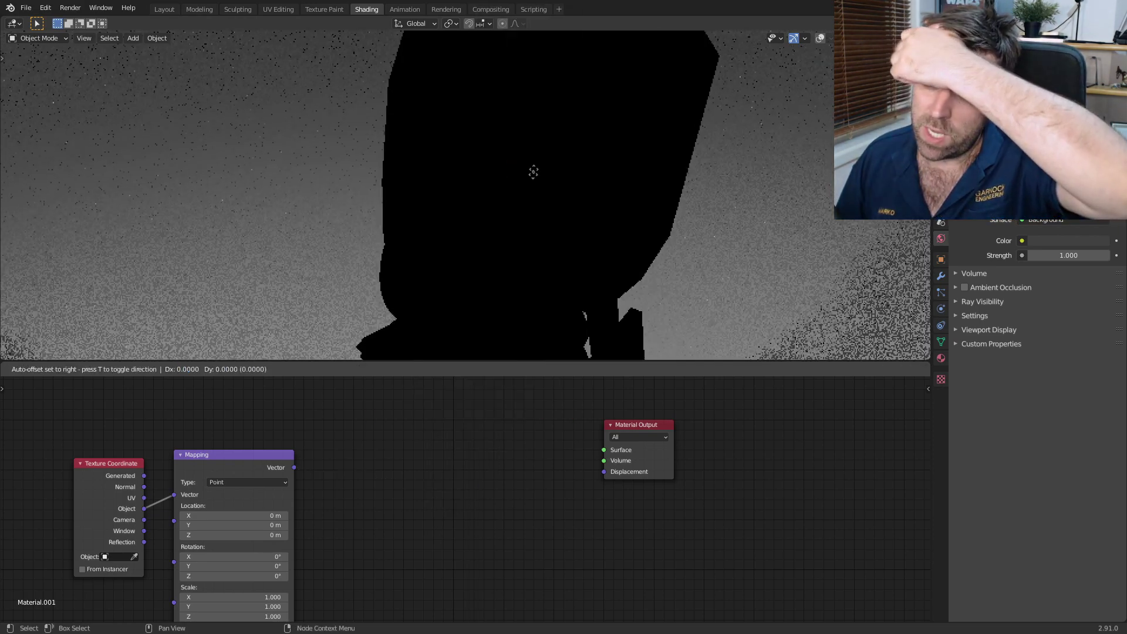
click(487, 467)
drag(294, 467, 364, 497)
drag(521, 459, 604, 450)
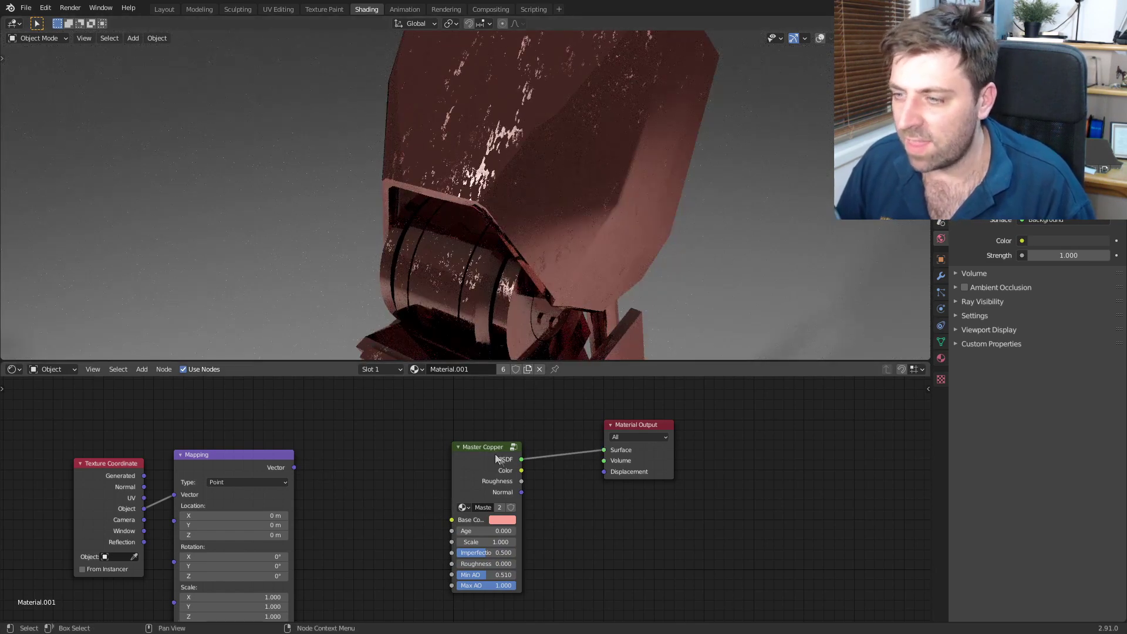
drag(483, 445, 431, 432)
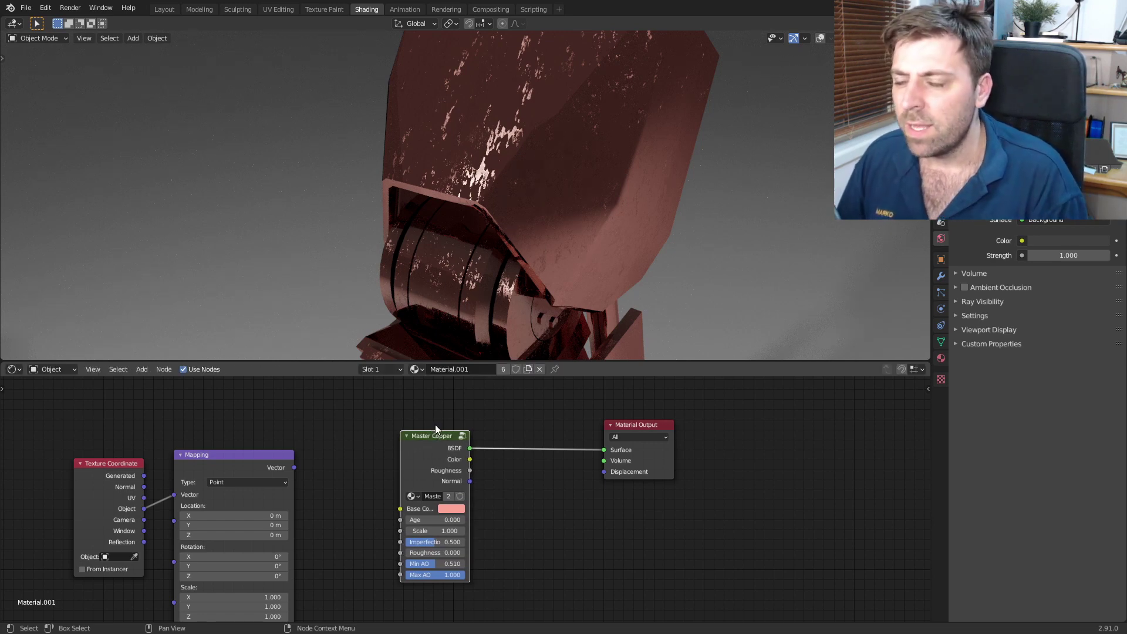
- Set the Master Copper node's Age to 0.317 and its Imperfection, Min AO and Max AO to 0
scroll(426, 522, up, 4)
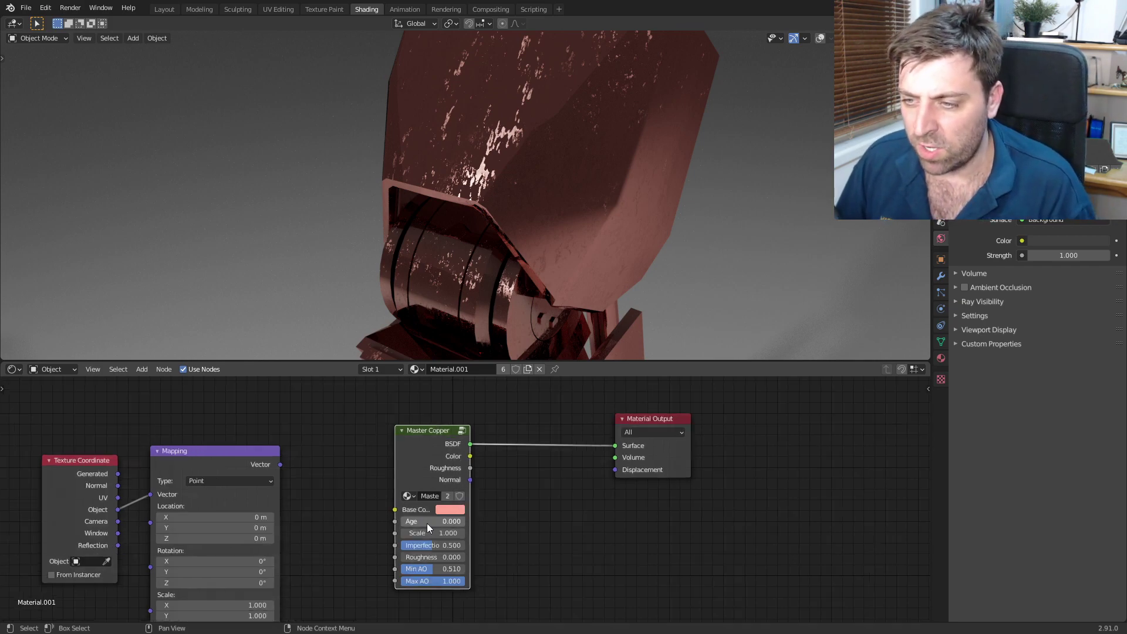
drag(407, 510, 436, 509)
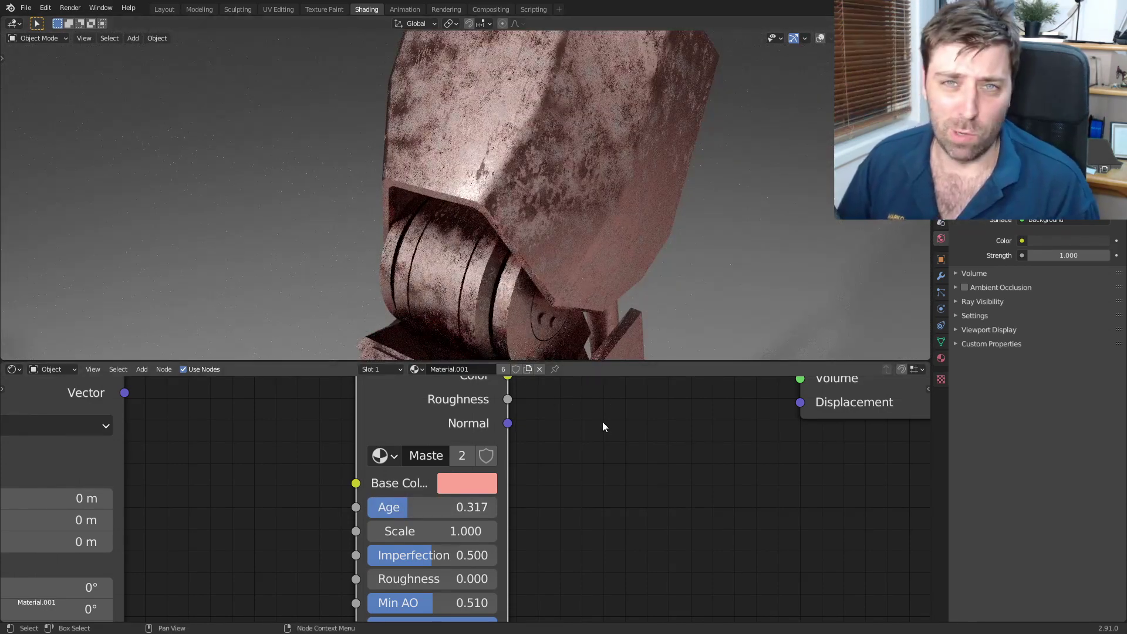
middle_drag(560, 553, 567, 506)
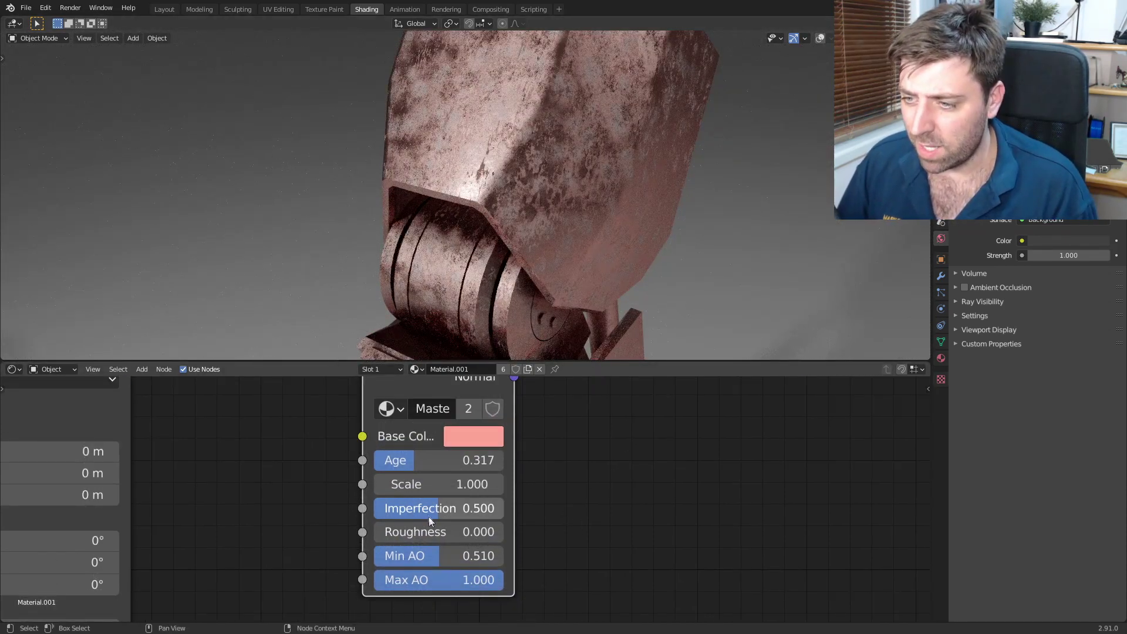
drag(438, 509, 371, 509)
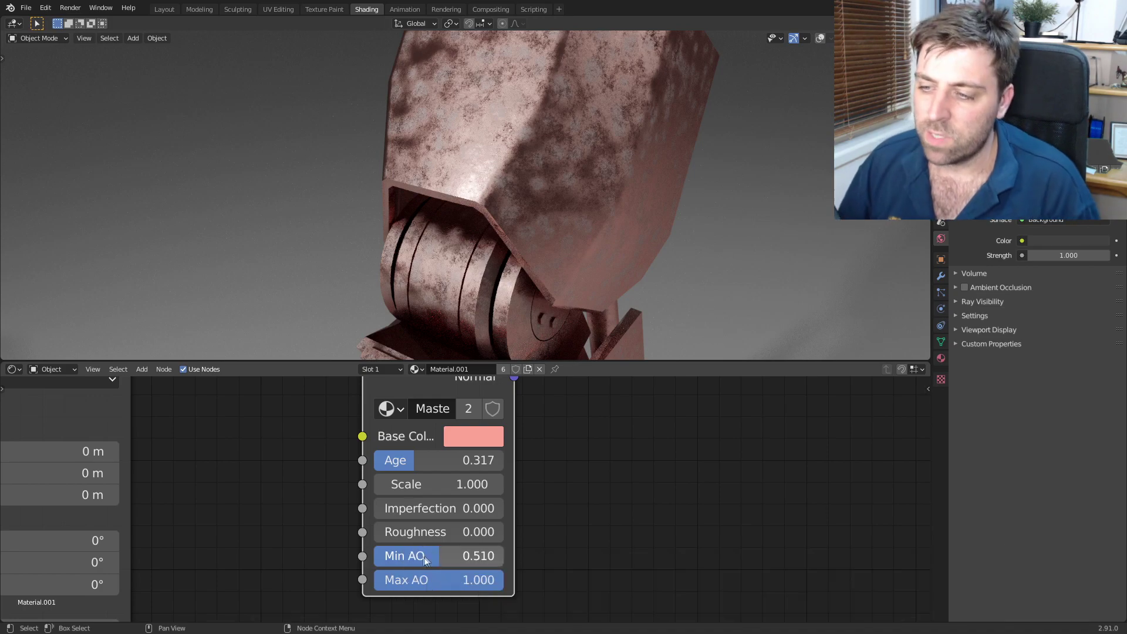
drag(426, 560, 352, 583)
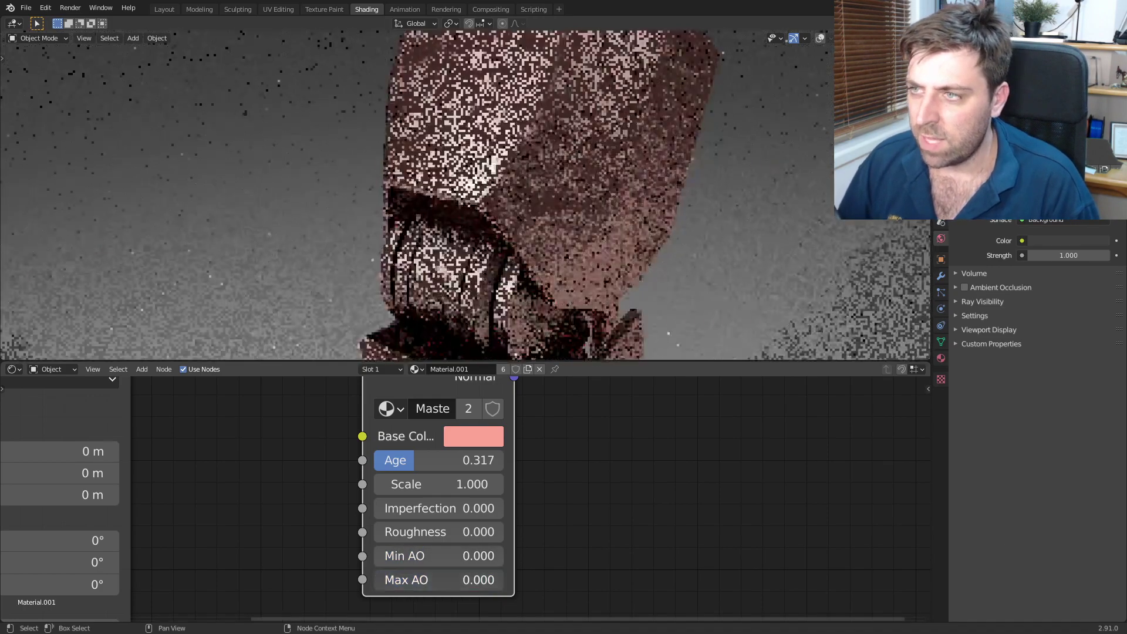
- Set the Master Copper node's Max AO to 1, Min AO to 0.308 and Imperfection to 0.542
drag(448, 581, 581, 581)
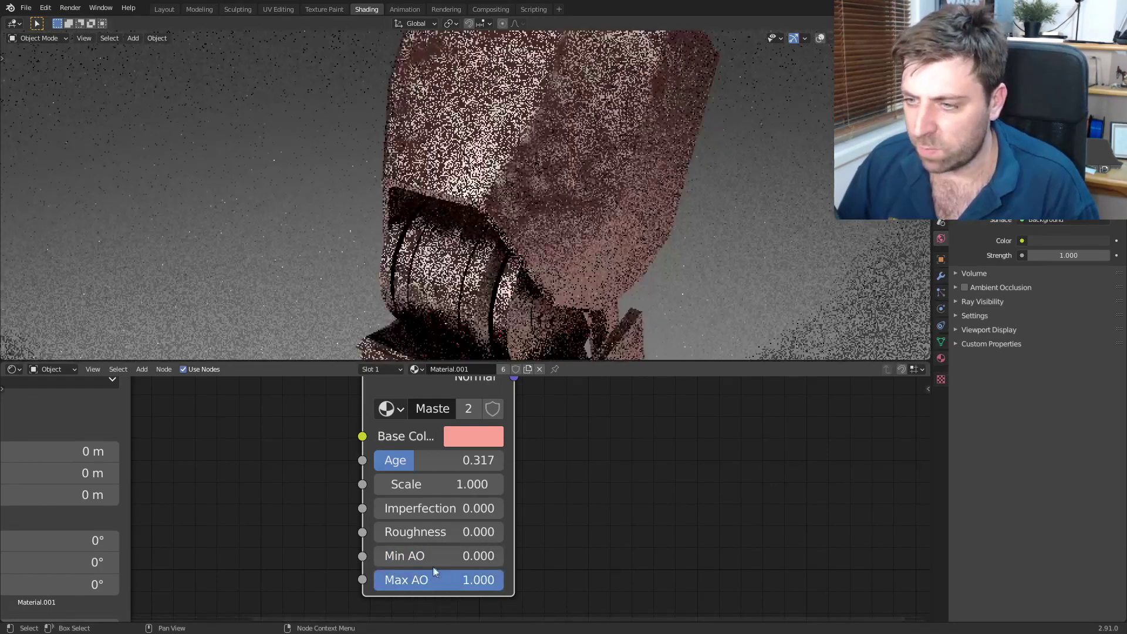
drag(435, 560, 475, 560)
drag(434, 509, 505, 508)
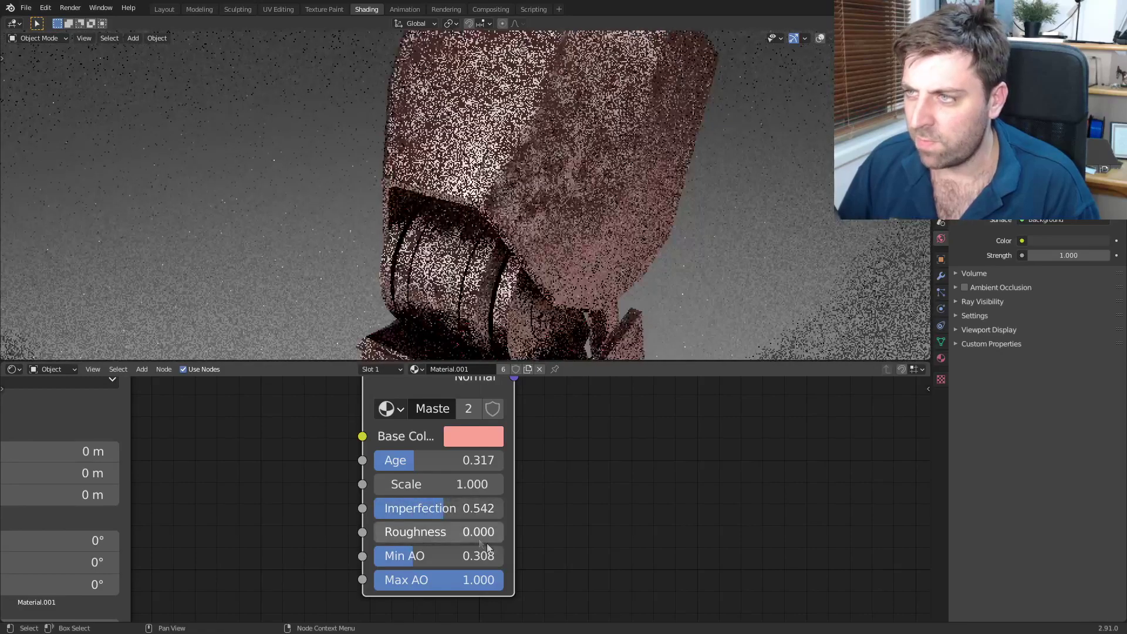
- Replace the Master Copper node with the Worked Iron group node and connect its BSDF output to the material's Surface input
key(Home)
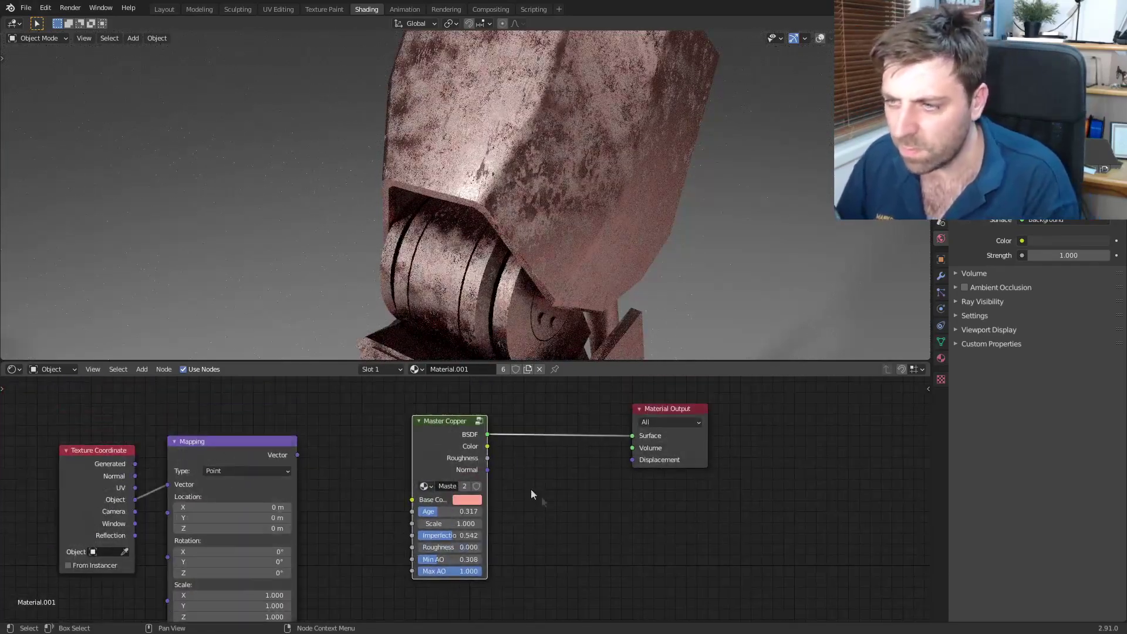
key(x)
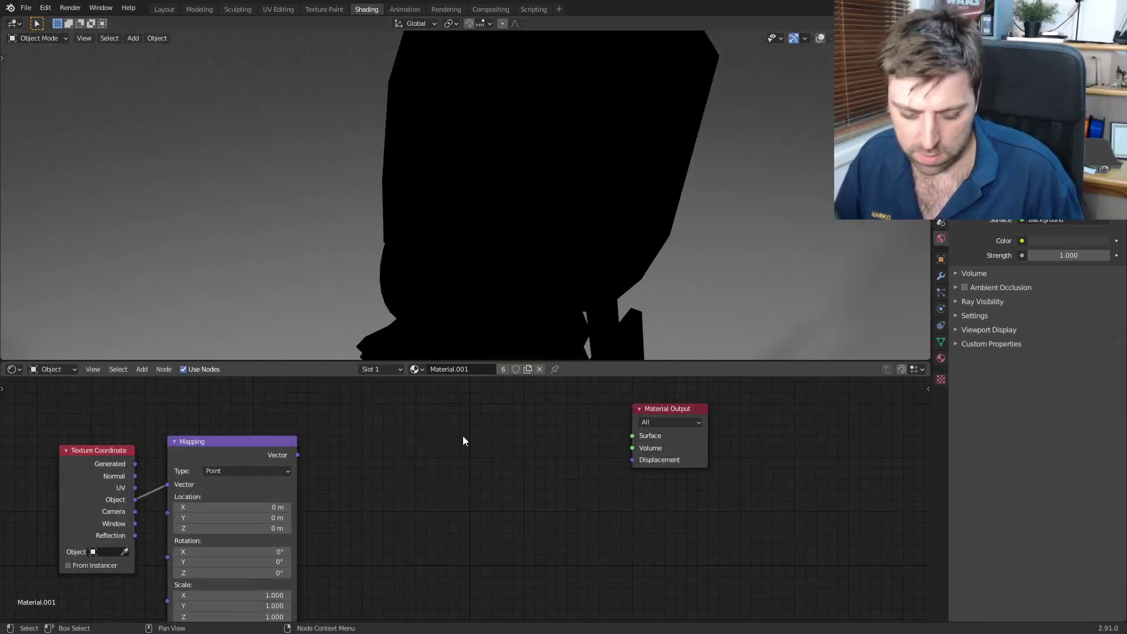
key(shift+a)
mouse_move(461, 432)
click(539, 423)
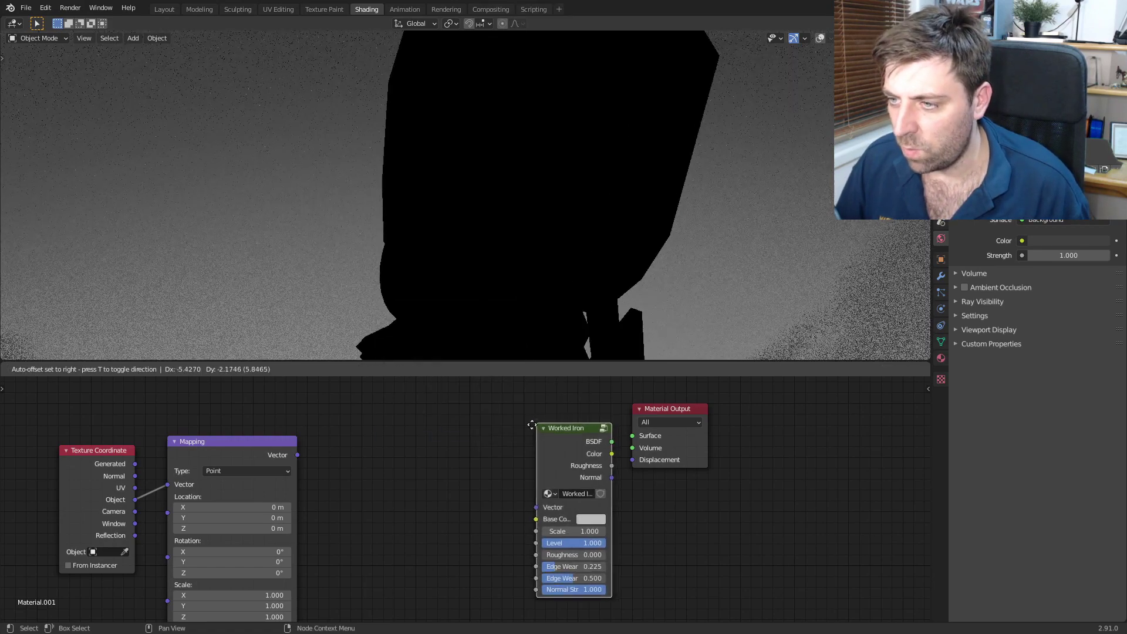
click(449, 411)
drag(528, 428, 629, 442)
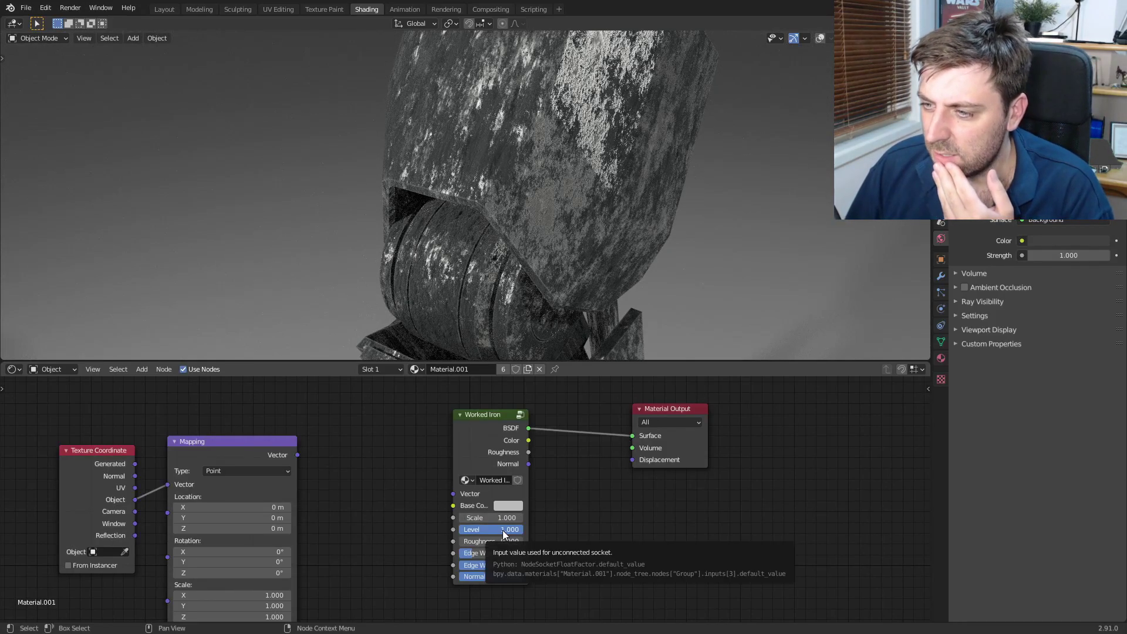
- Lower Worked Iron's Level to 0.6, set its first Edge Wear value to 0.667 and raise its Edge Wear Strength
drag(507, 534, 498, 531)
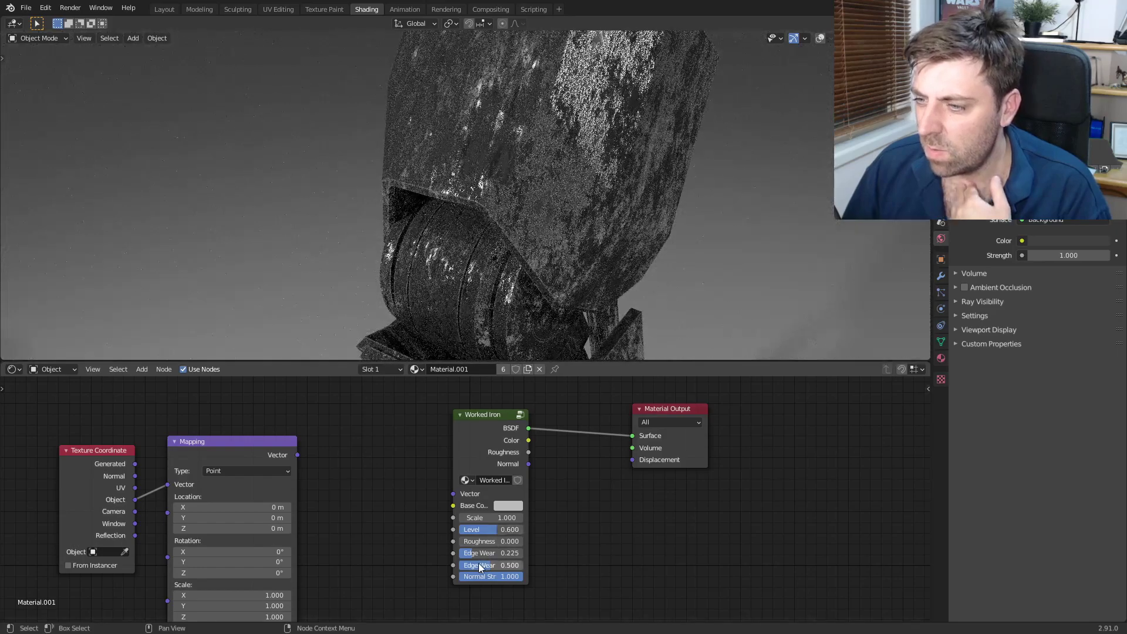
scroll(499, 287, up, 1)
scroll(498, 282, up, 4)
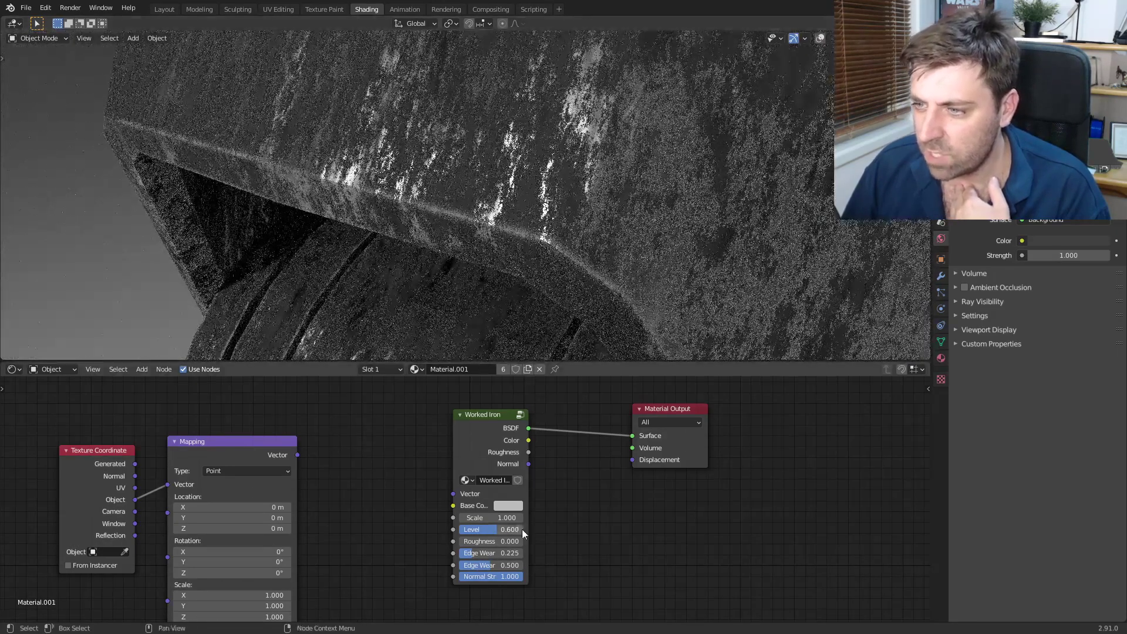
drag(478, 553, 501, 553)
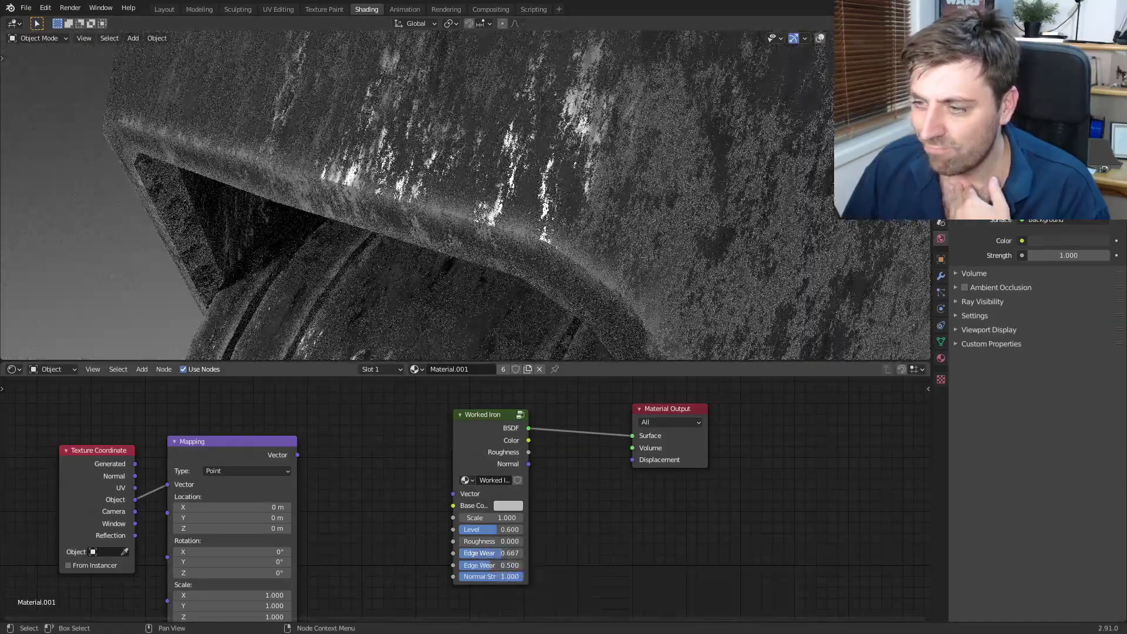
drag(491, 566, 515, 565)
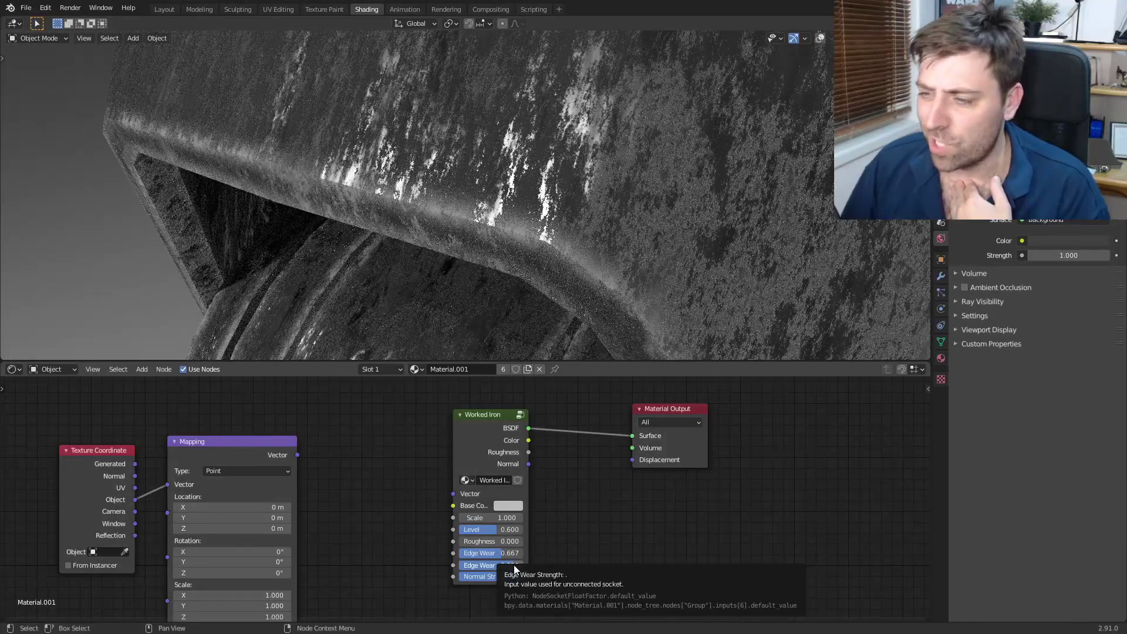
- Insert a Glossy BSDF before the Material Output and feed it Worked Iron's Color, Roughness and Normal outputs
scroll(513, 564, down, 3)
key(shift+a)
mouse_move(485, 478)
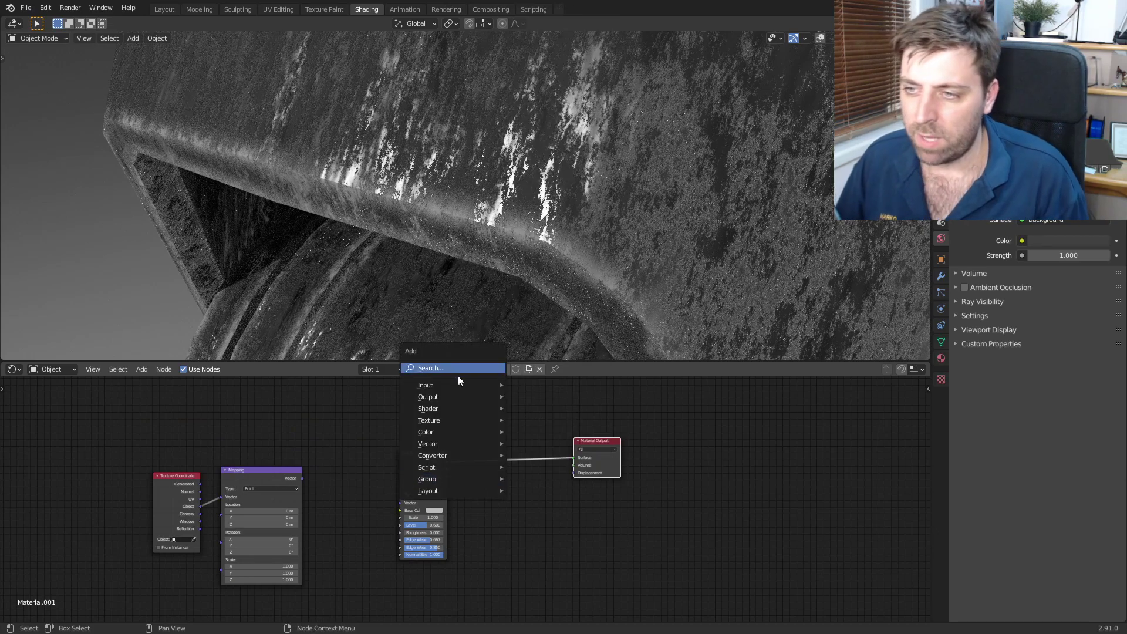
click(455, 368)
text(glos)
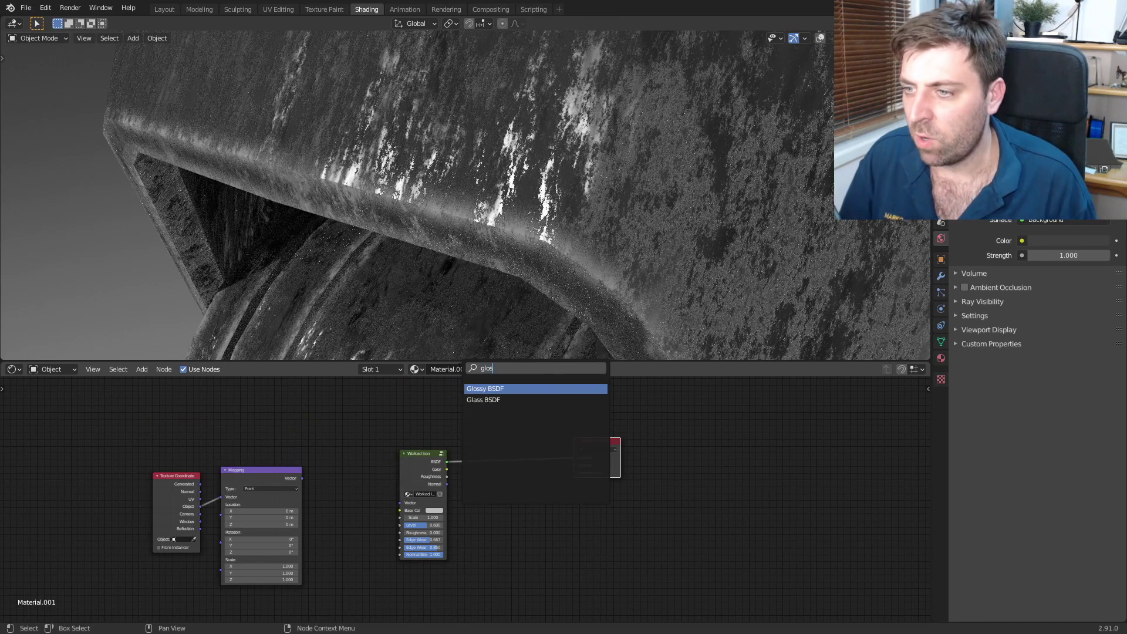
key(Return)
click(498, 461)
scroll(501, 467, up, 1)
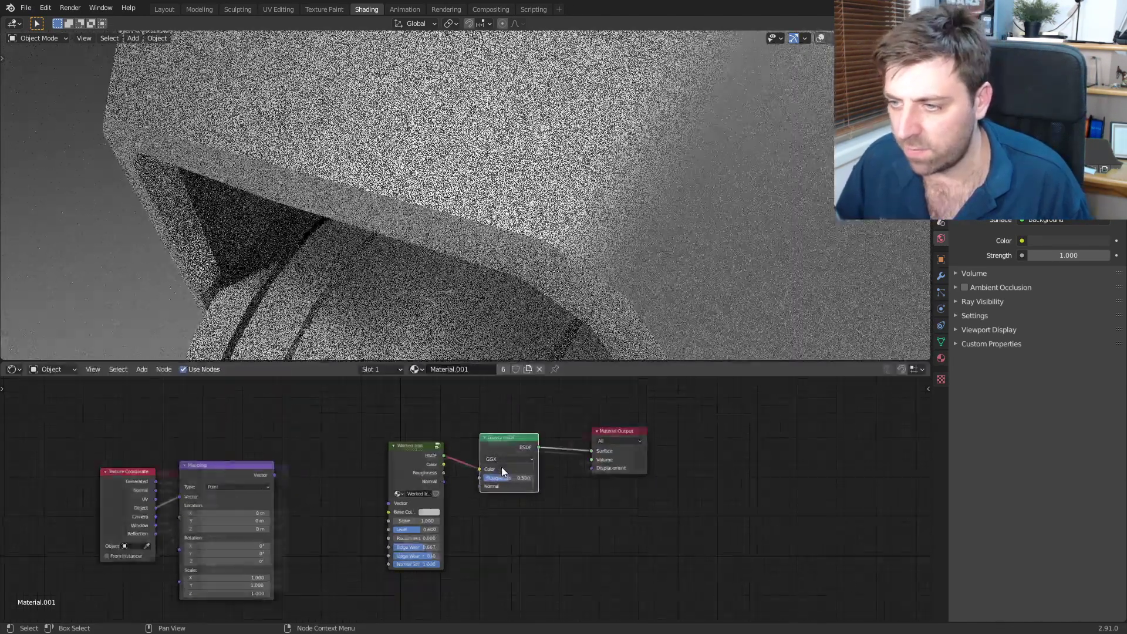
mouse_move(445, 464)
mouse_down()
mouse_move(478, 469)
mouse_move(487, 492)
mouse_move(480, 486)
mouse_up()
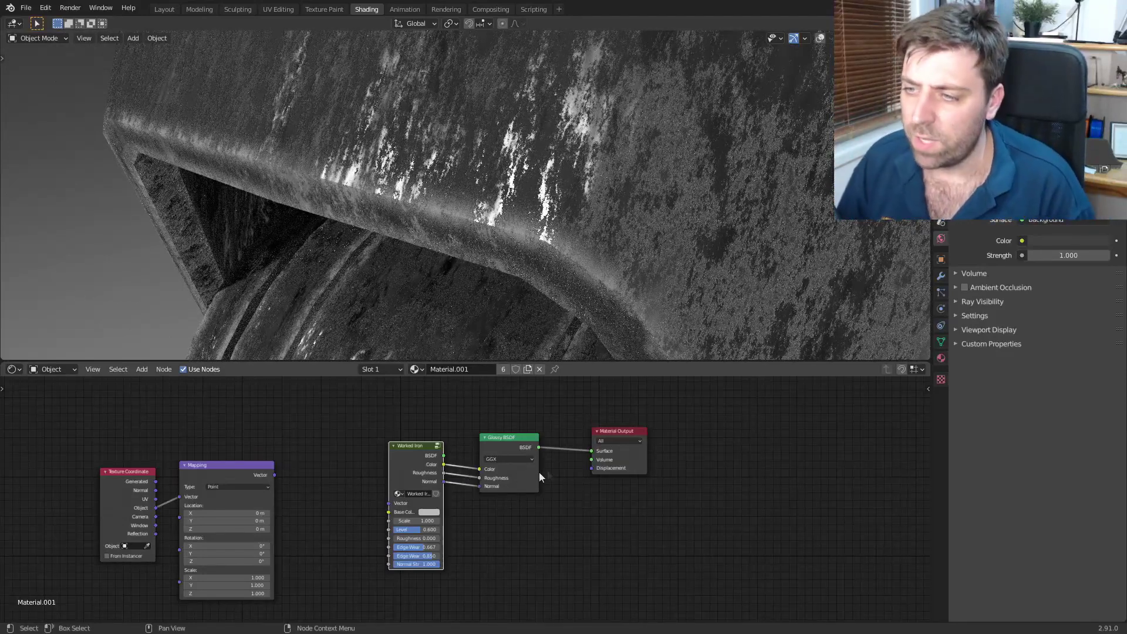
- Delete the Worked Iron and Glossy BSDF nodes from the material
middle_drag(517, 472, 497, 488)
drag(469, 447, 327, 591)
key(x)
key(x)
- Add the Scratches 1 group node beside the Mapping node and move the Material Output farther away to make room
key(shift+a)
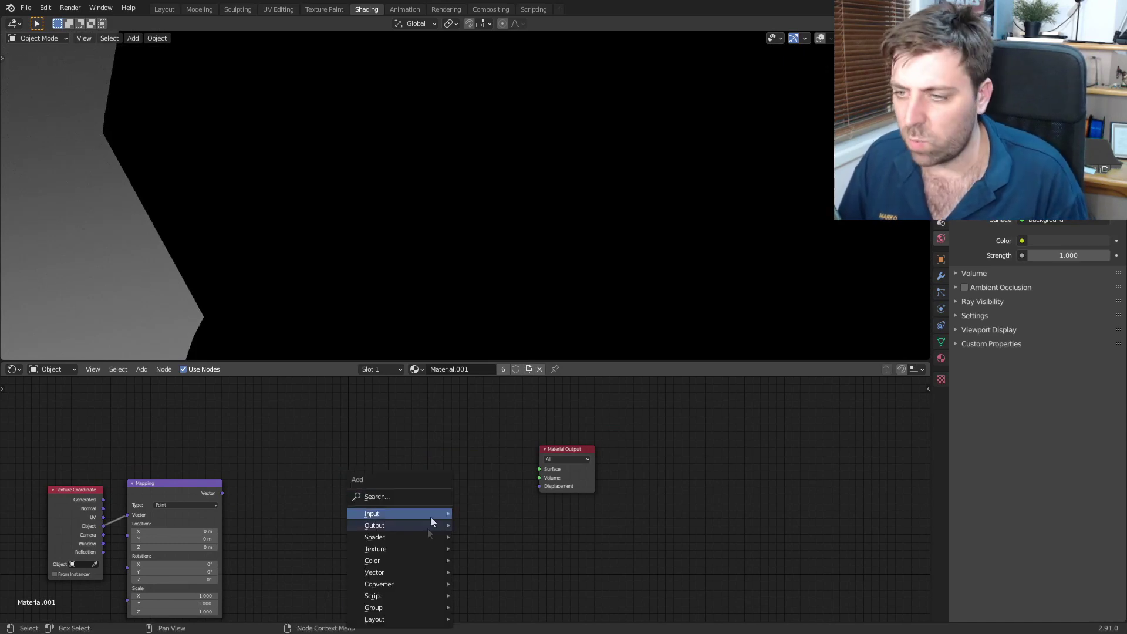
mouse_move(436, 610)
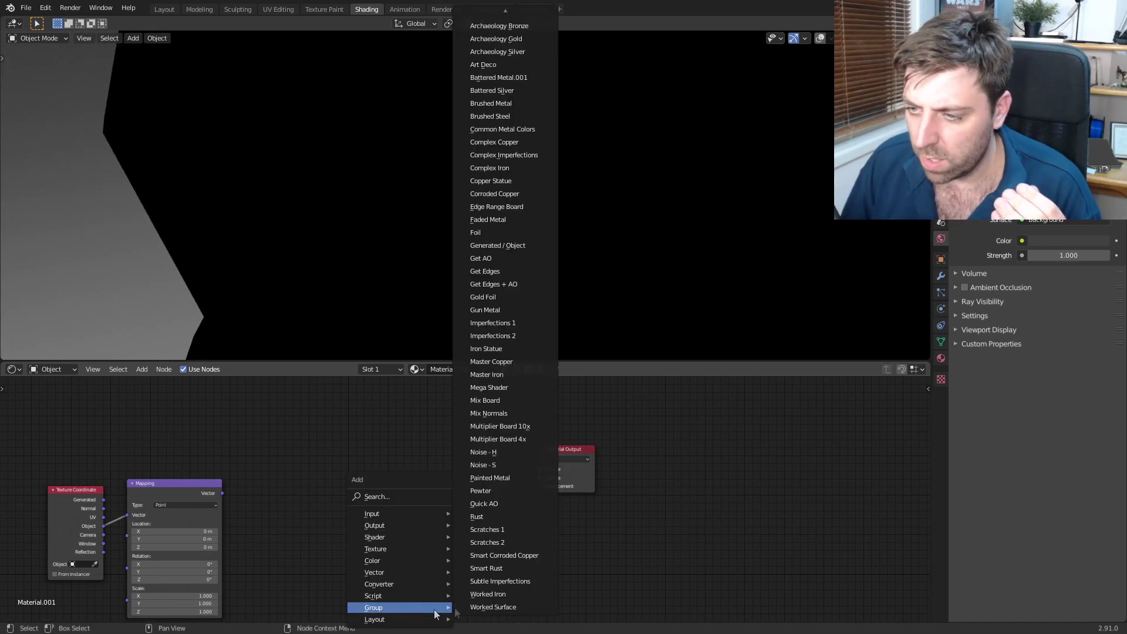
click(502, 530)
click(373, 460)
drag(576, 449, 625, 408)
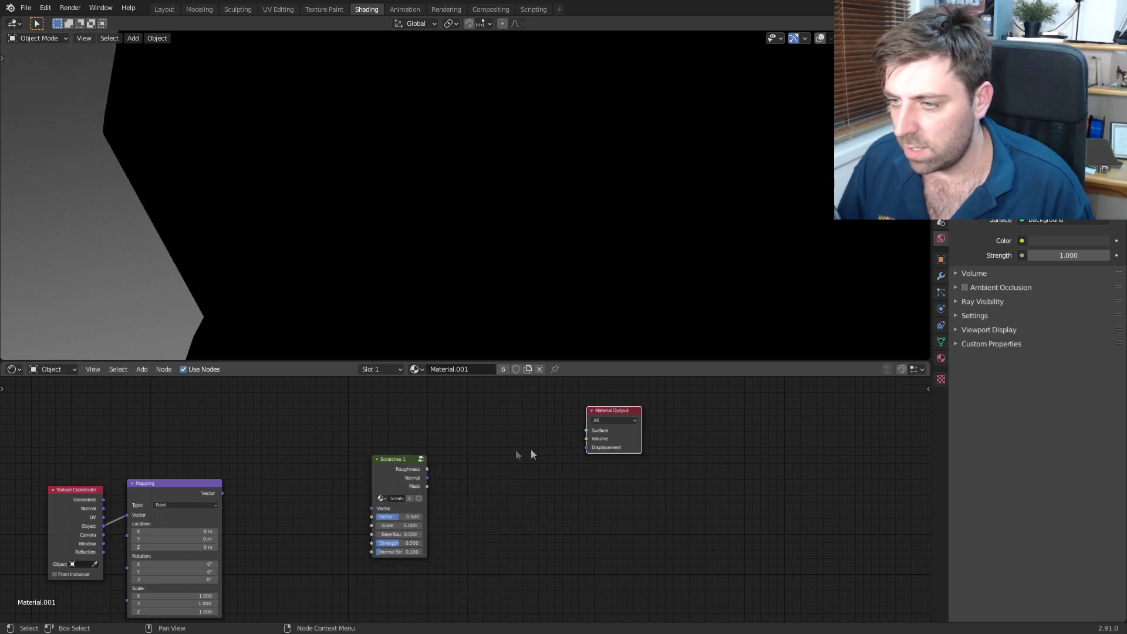
- Add a Principled BSDF node and arrange it between the Scratches 1 node and the Material Output
middle_drag(523, 455, 543, 486)
key(shift+a)
click(429, 327)
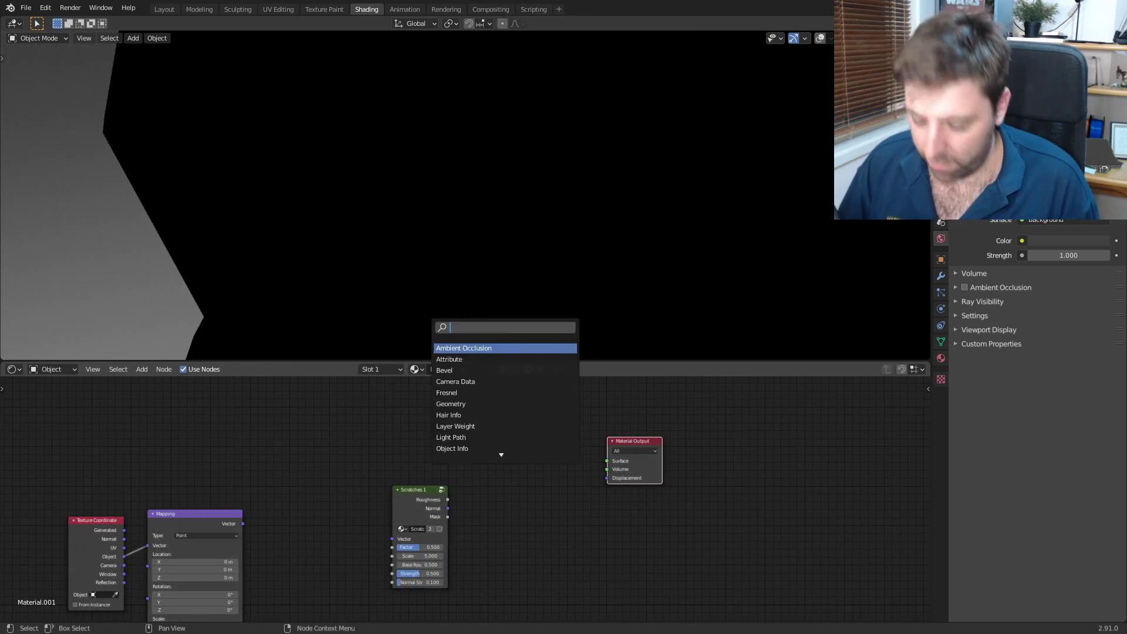
text(pri)
key(Return)
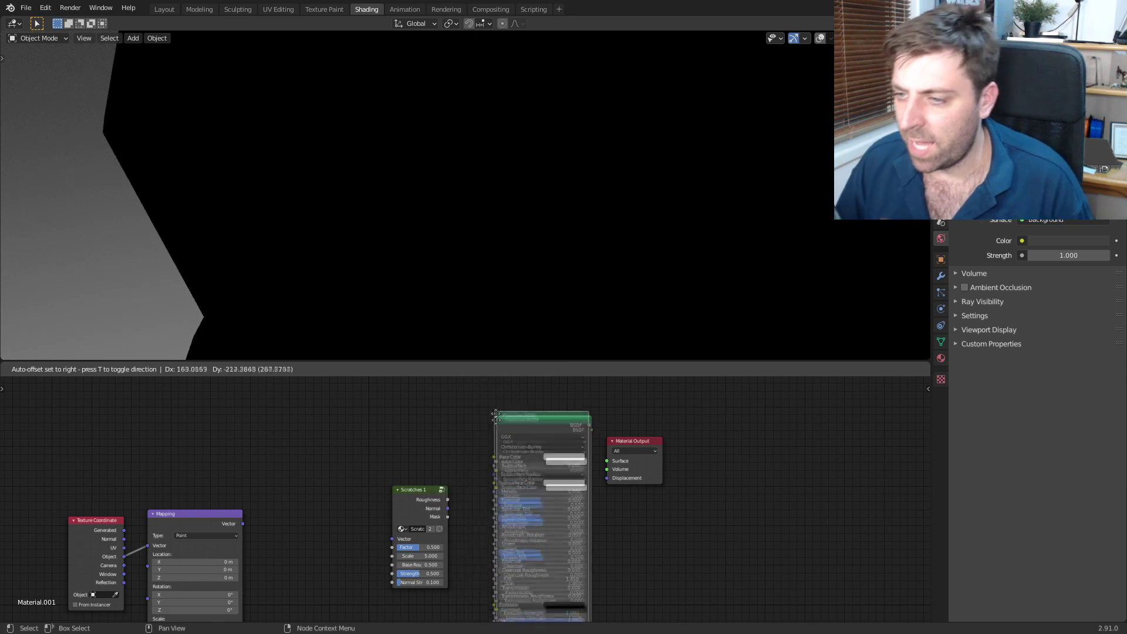
click(467, 513)
drag(415, 496, 340, 458)
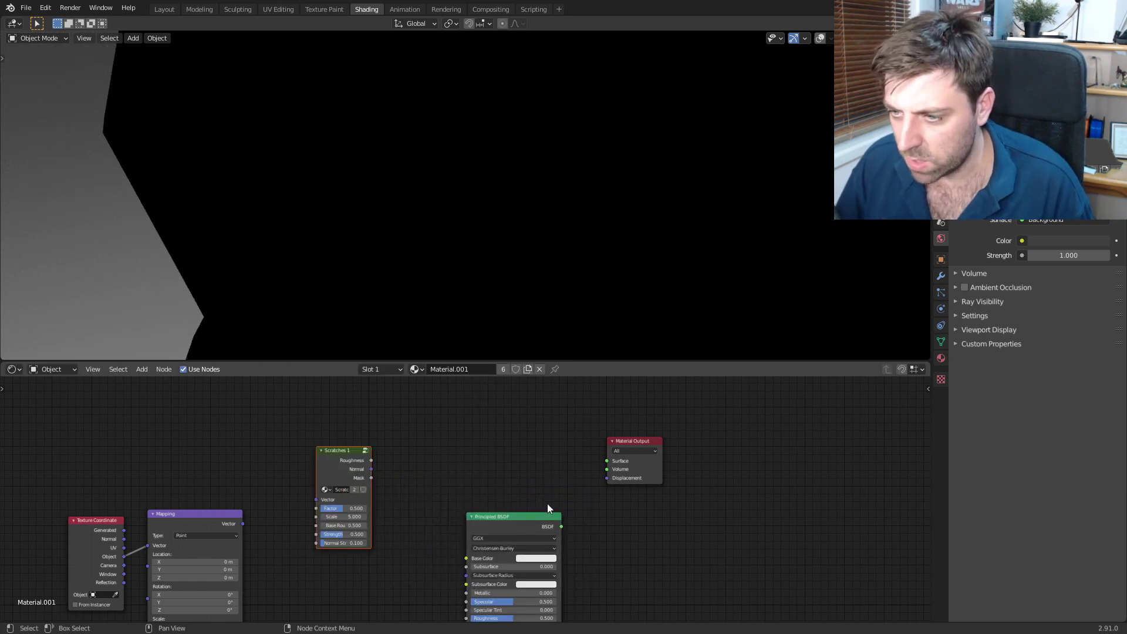
drag(501, 520, 469, 463)
- Connect Scratches 1's Roughness and Normal outputs to the Principled BSDF, and its BSDF output to the material's Surface input
scroll(434, 494, down, 2)
shift+scroll(445, 500, down, 3)
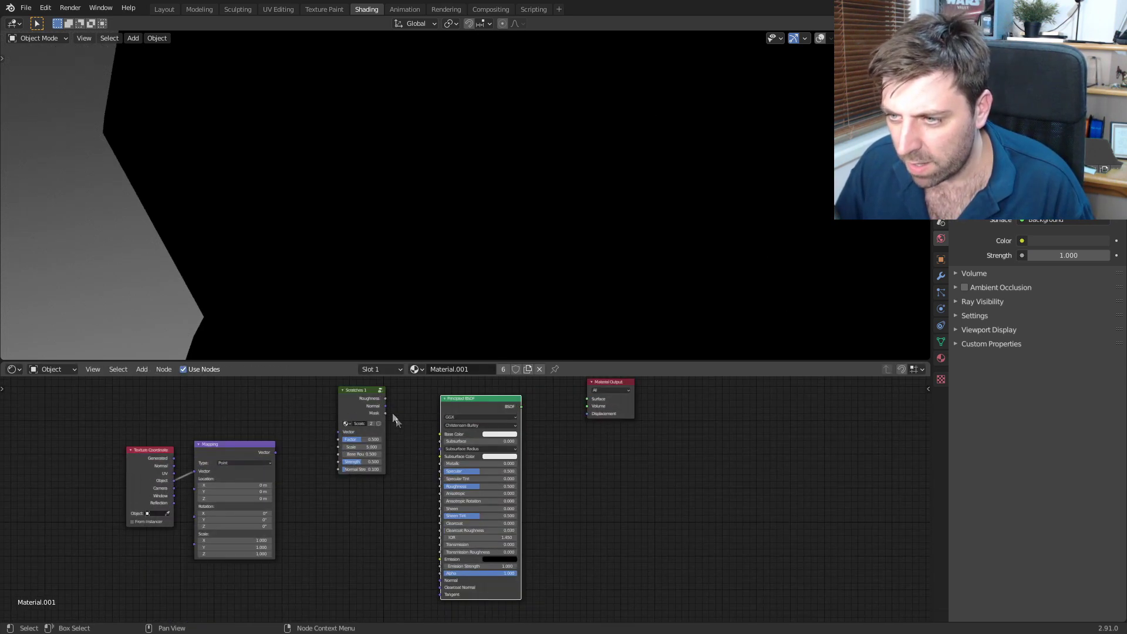
drag(386, 406, 454, 547)
shift+scroll(405, 462, up, 3)
drag(536, 468, 603, 460)
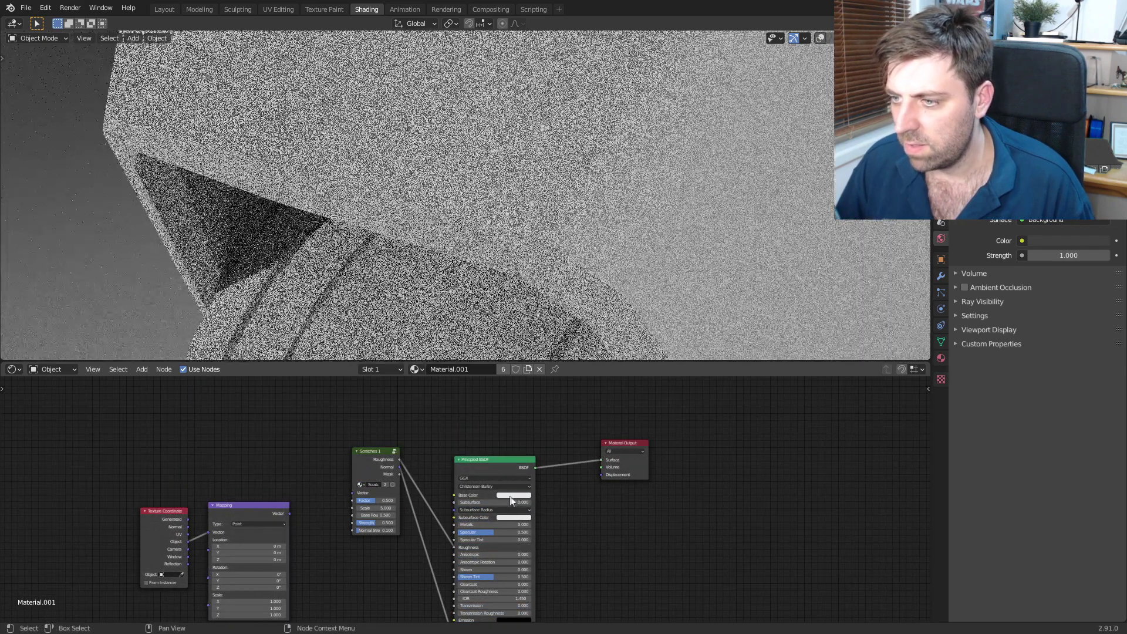
- Darken the Principled BSDF's Base Color to dark grey and inspect the scratches on the leg panel
middle_drag(492, 223, 462, 313)
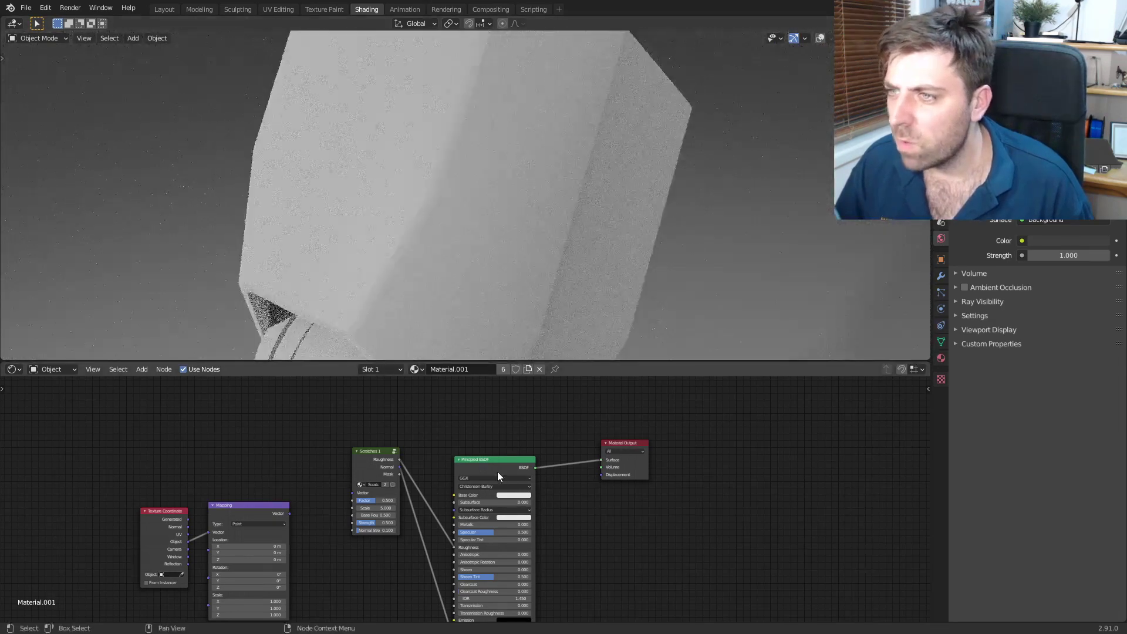
click(510, 496)
click(555, 424)
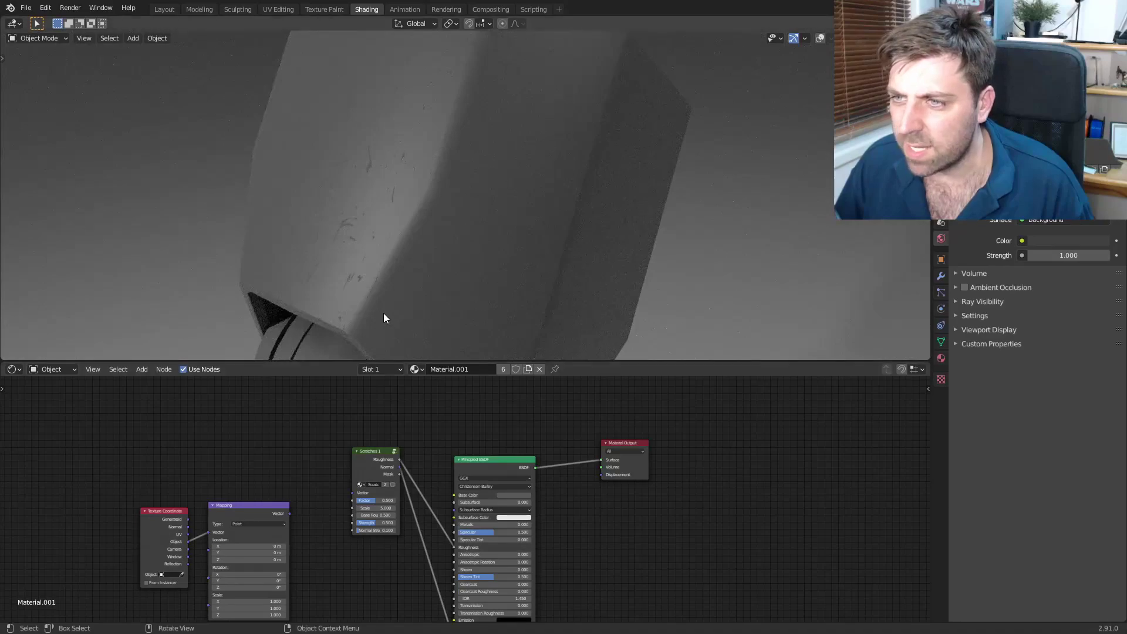
middle_drag(392, 318, 426, 328)
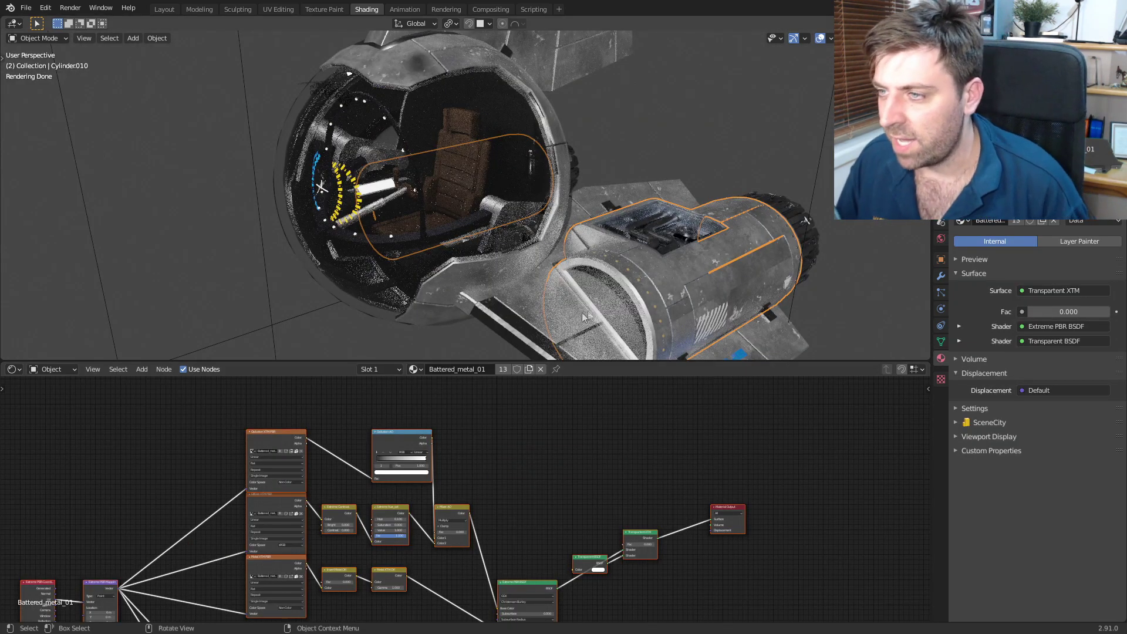
- Clear the texture and shader nodes from the spaceship's Battered_metal_01 material, leaving only a Material Output node
key(Home)
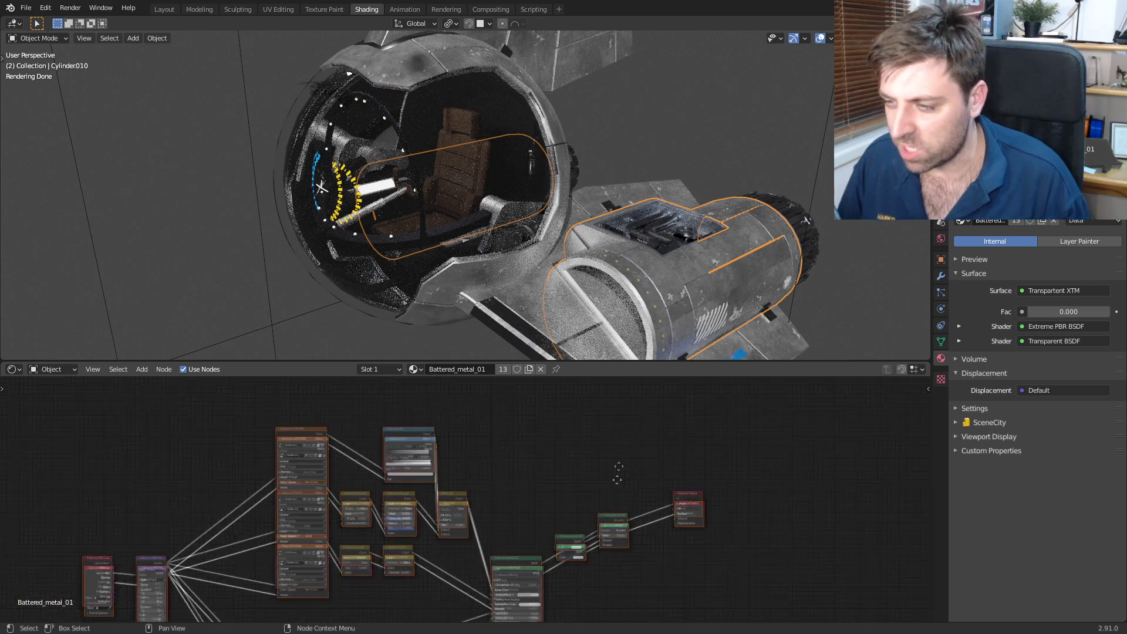
key(b)
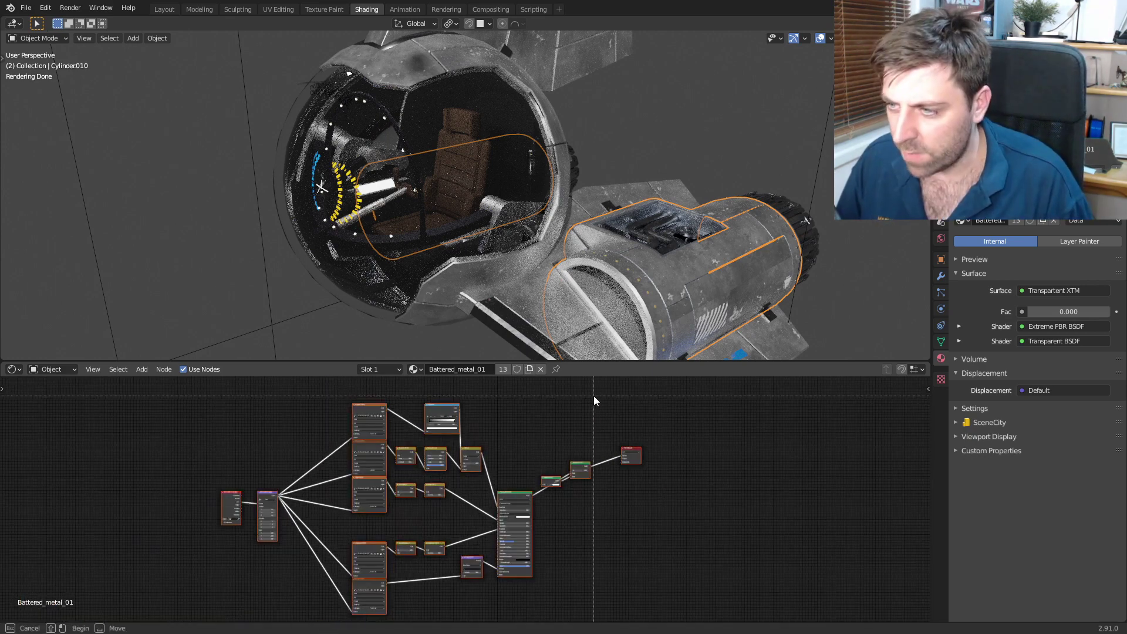
drag(594, 396, 230, 611)
key(x)
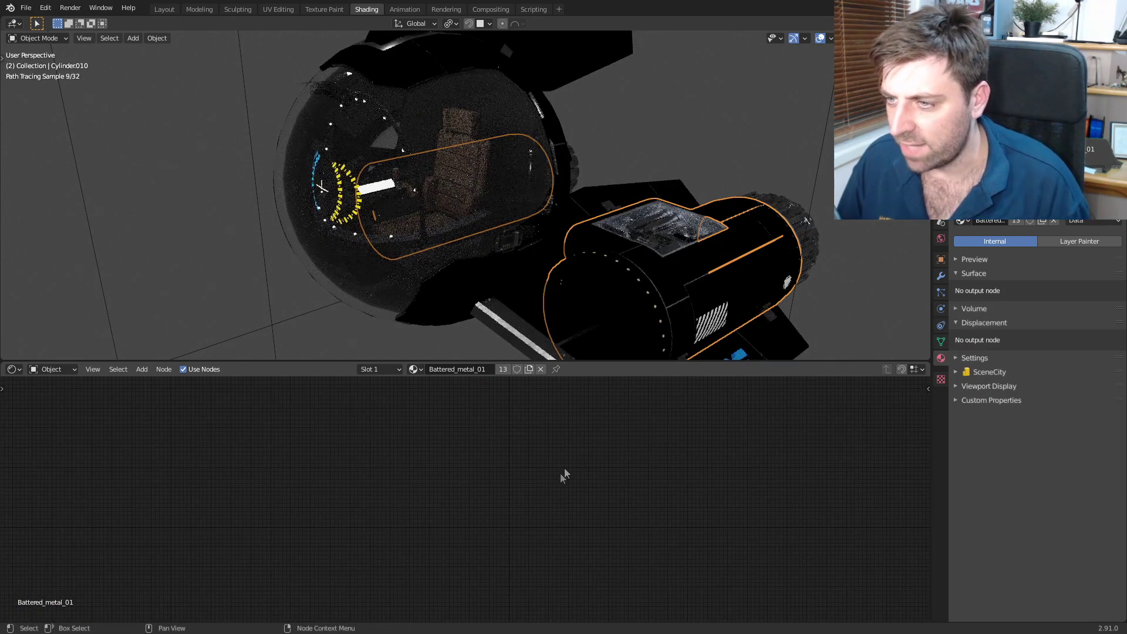
scroll(504, 500, up, 2)
- Append all node trees from ModularMetals_Library.blend in the Downloads folder to the spaceship scene
click(26, 8)
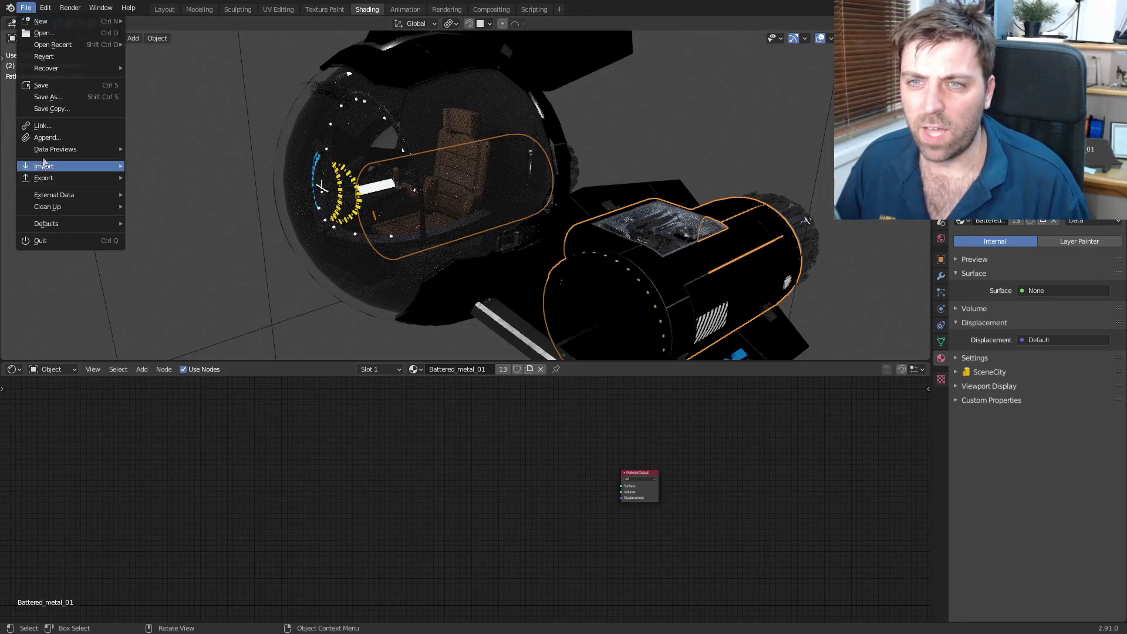
click(47, 142)
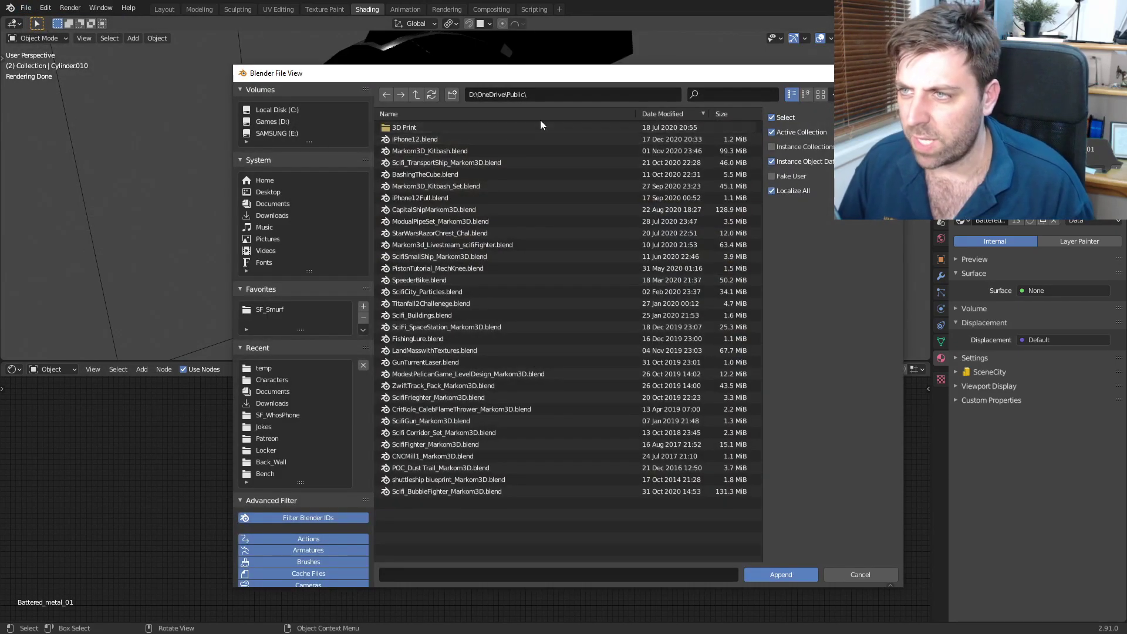
click(283, 216)
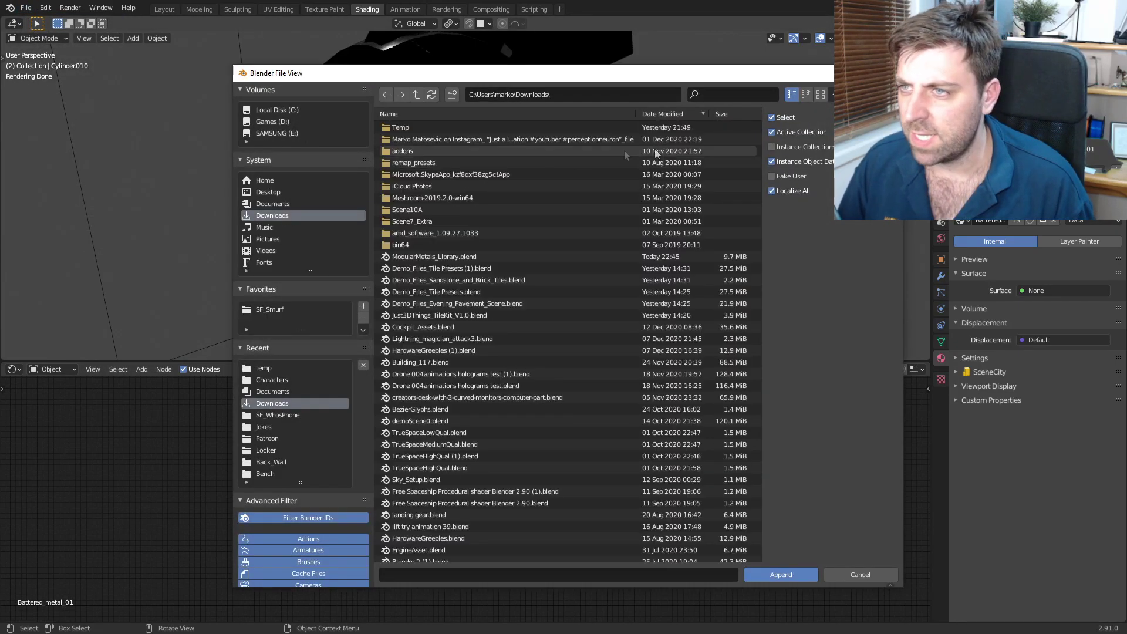
double_click(656, 252)
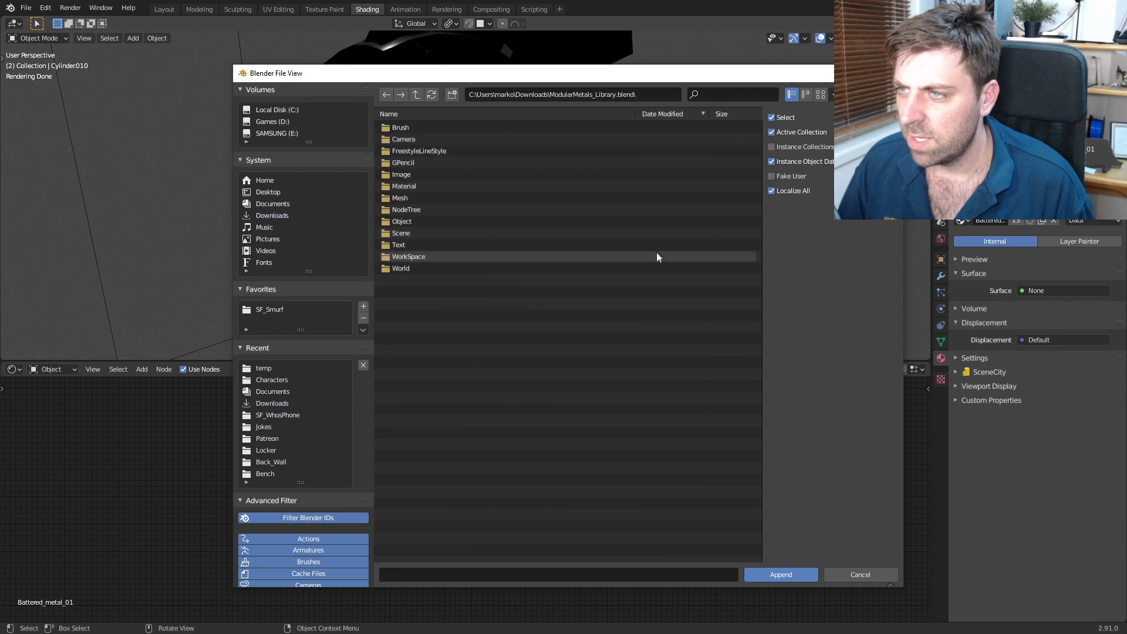
double_click(429, 209)
click(436, 174)
key(a)
click(763, 574)
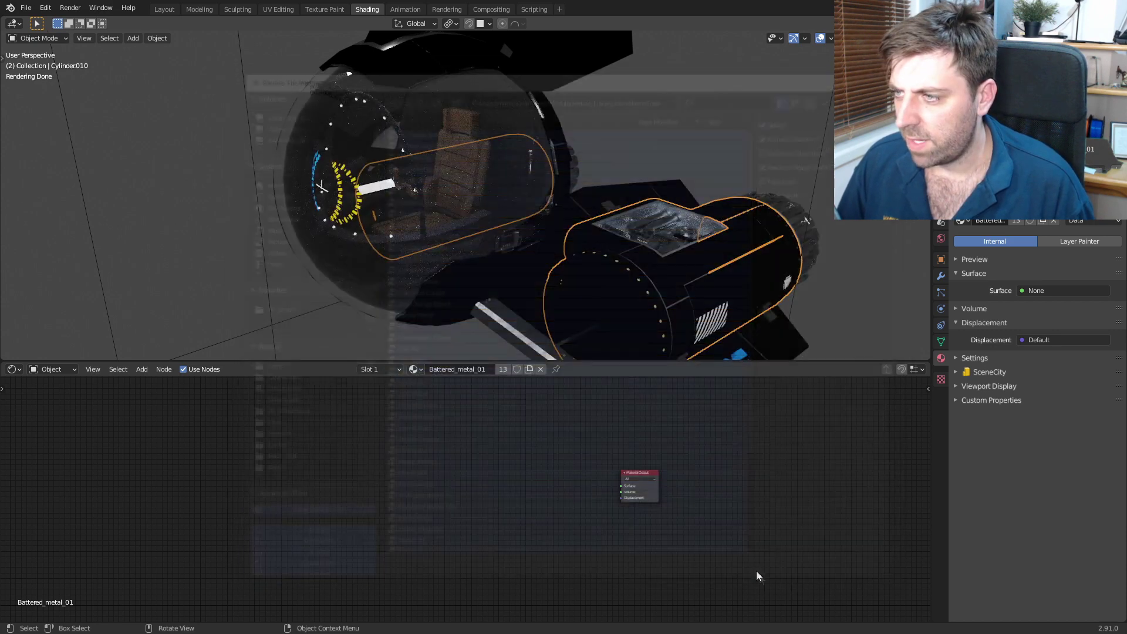
- Add the info.Aircraft_001 node group, connect its Shader output to the material's Surface input, and inspect the engine surface
scroll(574, 495, up, 2)
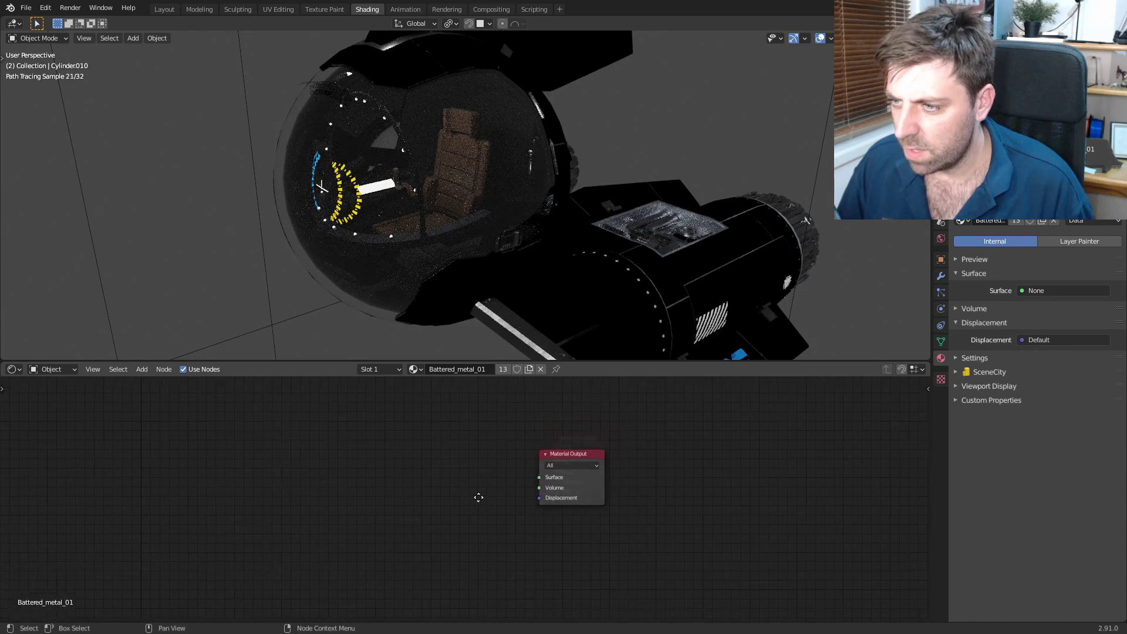
key(shift+a)
mouse_move(310, 570)
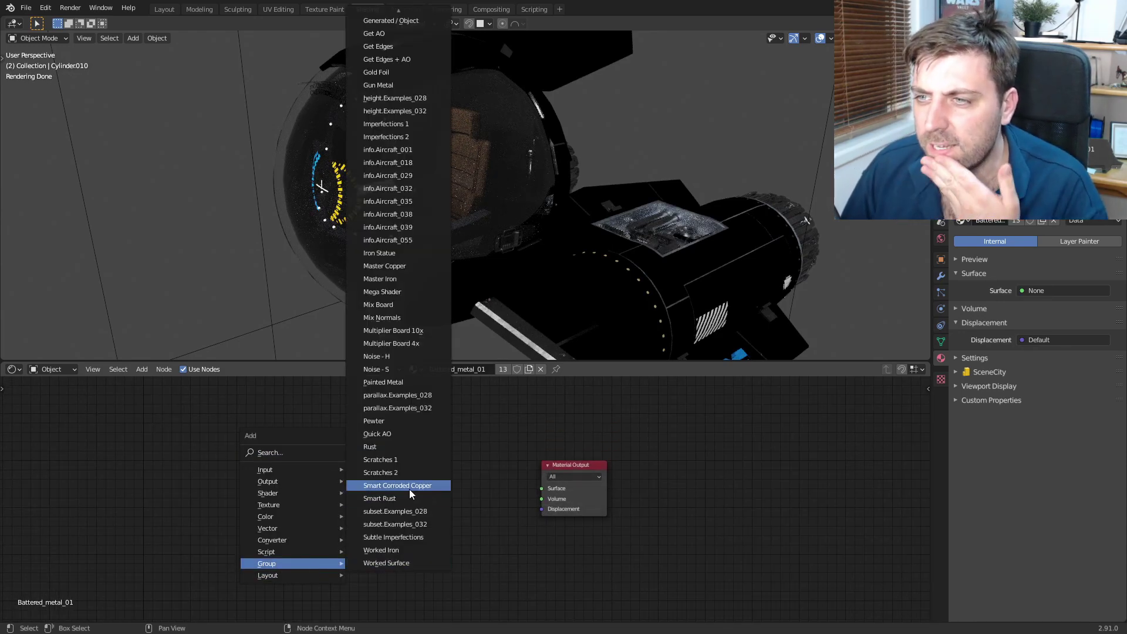
click(399, 154)
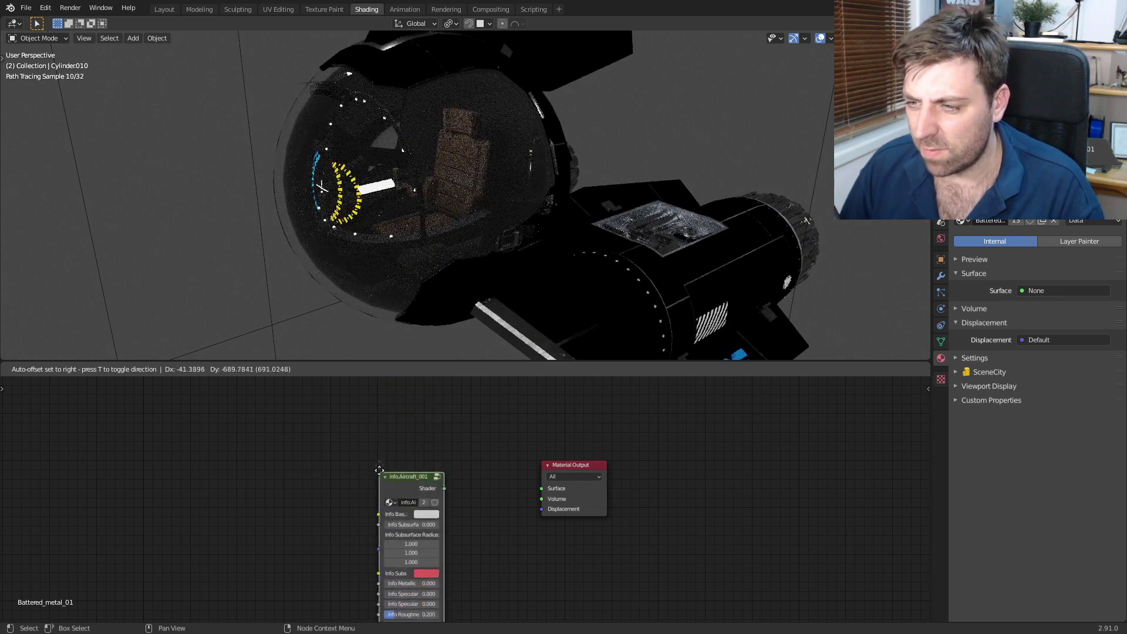
click(379, 463)
drag(445, 479, 545, 488)
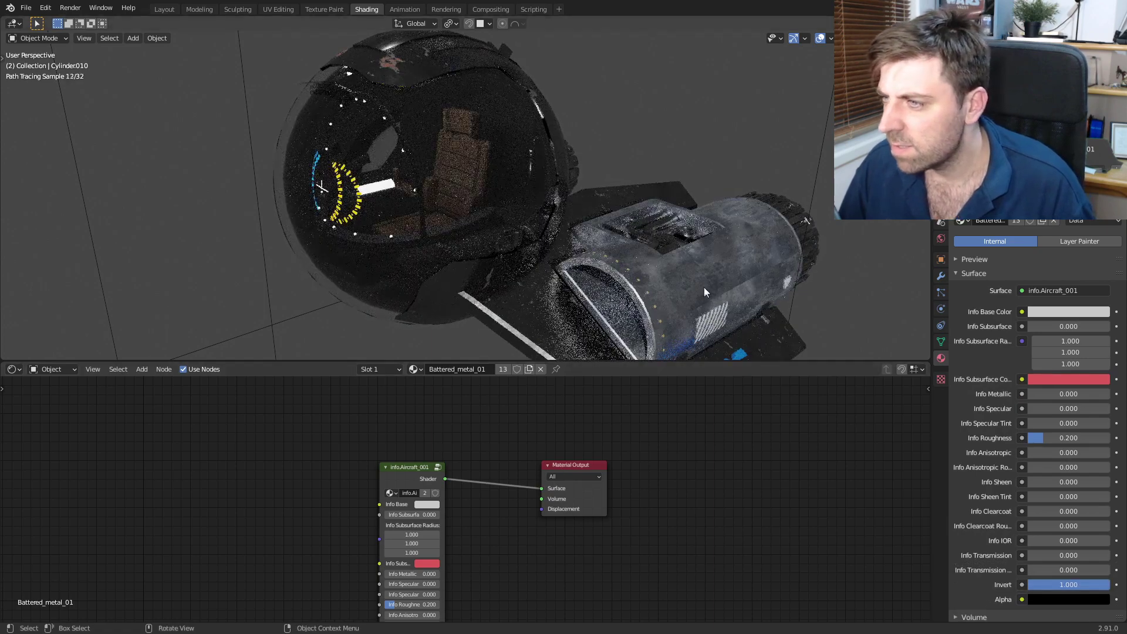
scroll(675, 275, up, 8)
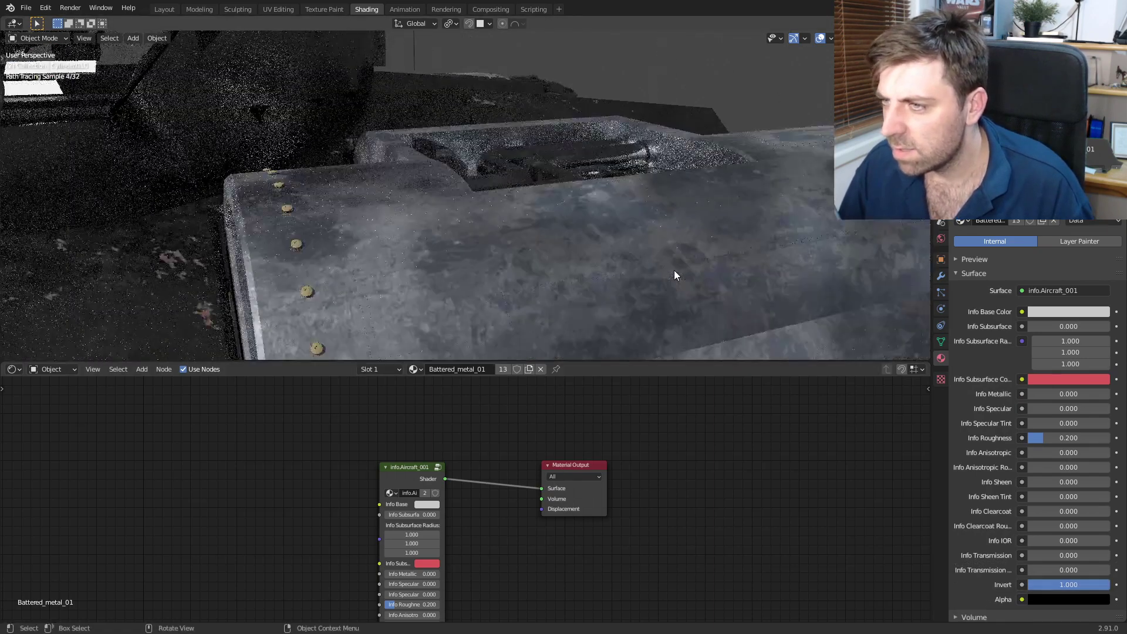
scroll(548, 276, down, 8)
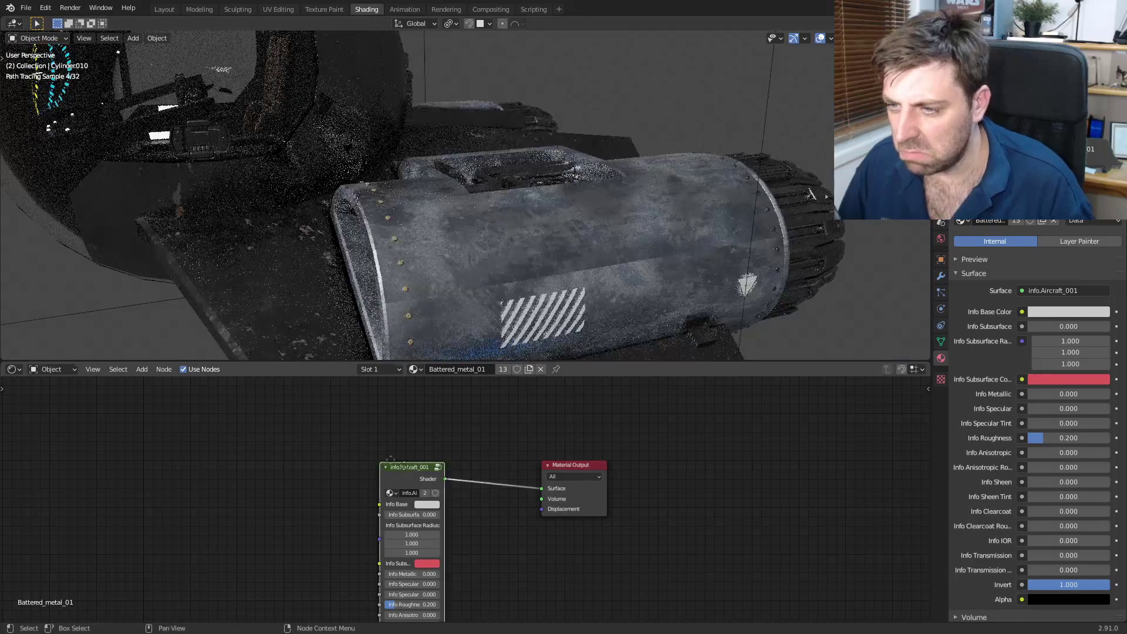
- Move the info.Aircraft_001 node out of the way and add the Scratches 1 node group beside it
drag(404, 467, 262, 412)
key(shift+a)
mouse_move(361, 450)
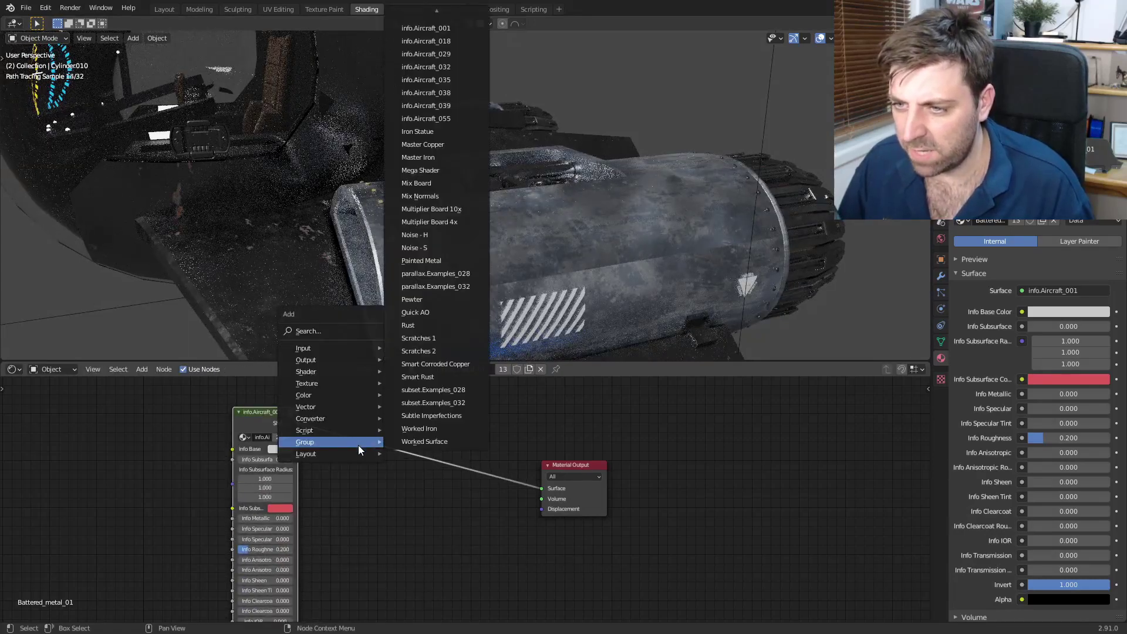
click(442, 343)
drag(456, 515, 379, 502)
- Add a Principled BSDF node between Scratches 1 and the Material Output
key(shift+a)
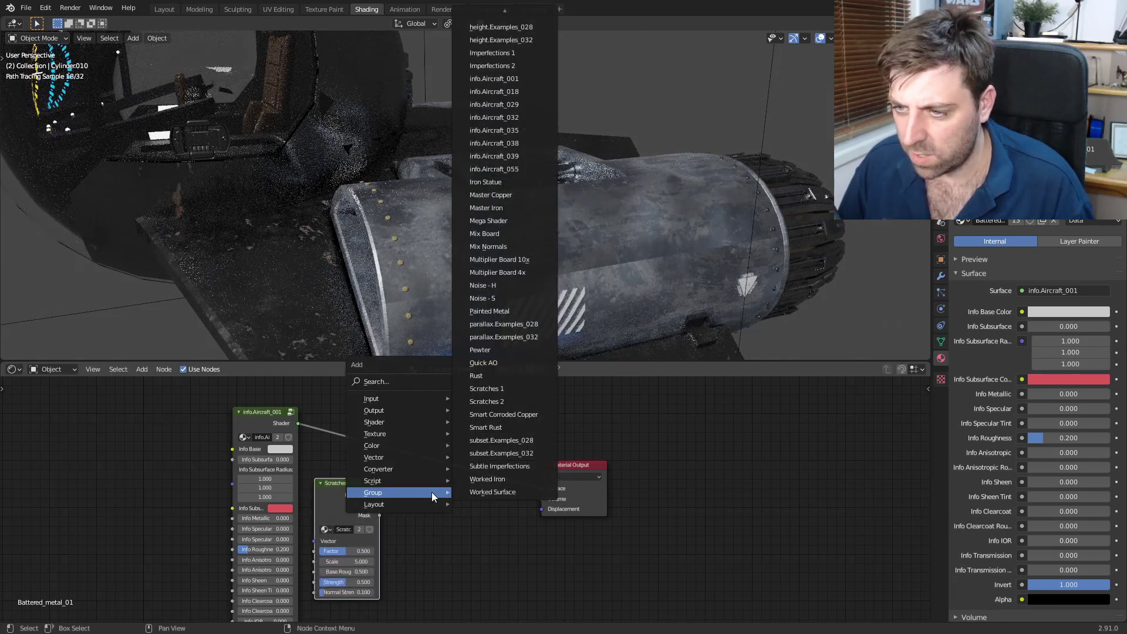
click(416, 387)
text(prin)
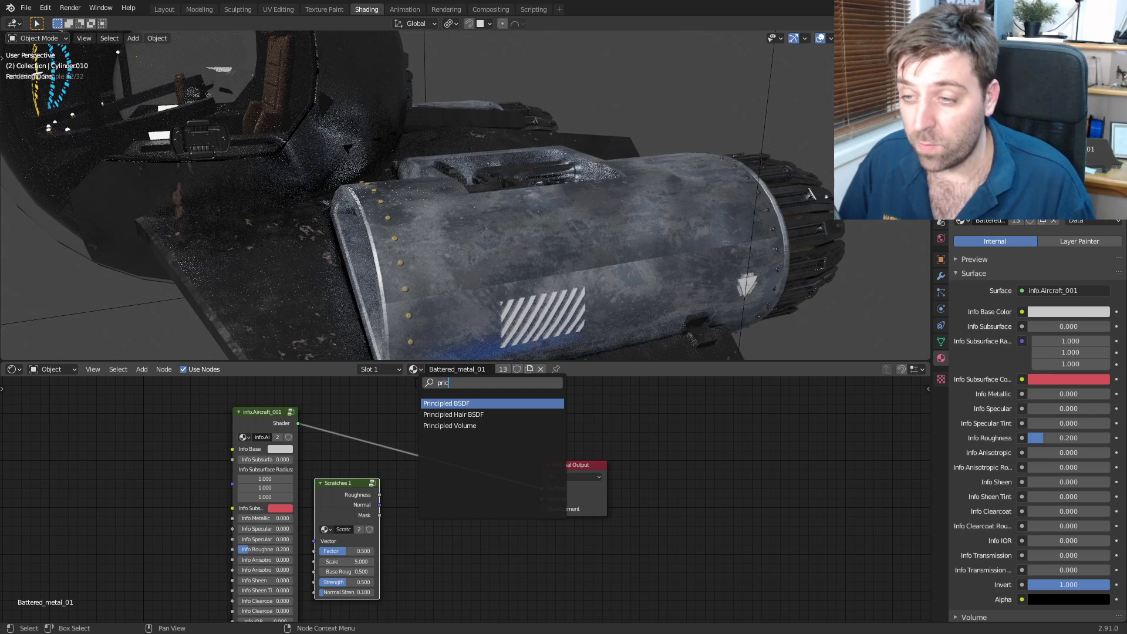
key(Return)
click(407, 491)
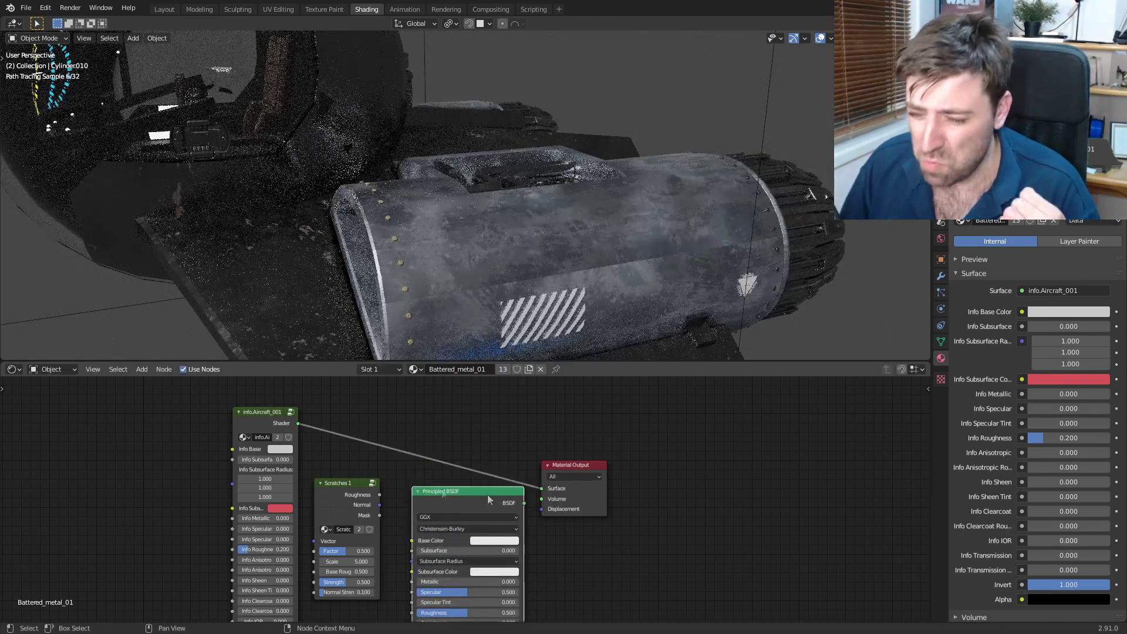
middle_drag(480, 516, 458, 462)
- Connect Scratches 1's Roughness and Normal outputs to the Principled BSDF, and the shader's BSDF output to the spaceship material's Surface input
drag(345, 447, 348, 473)
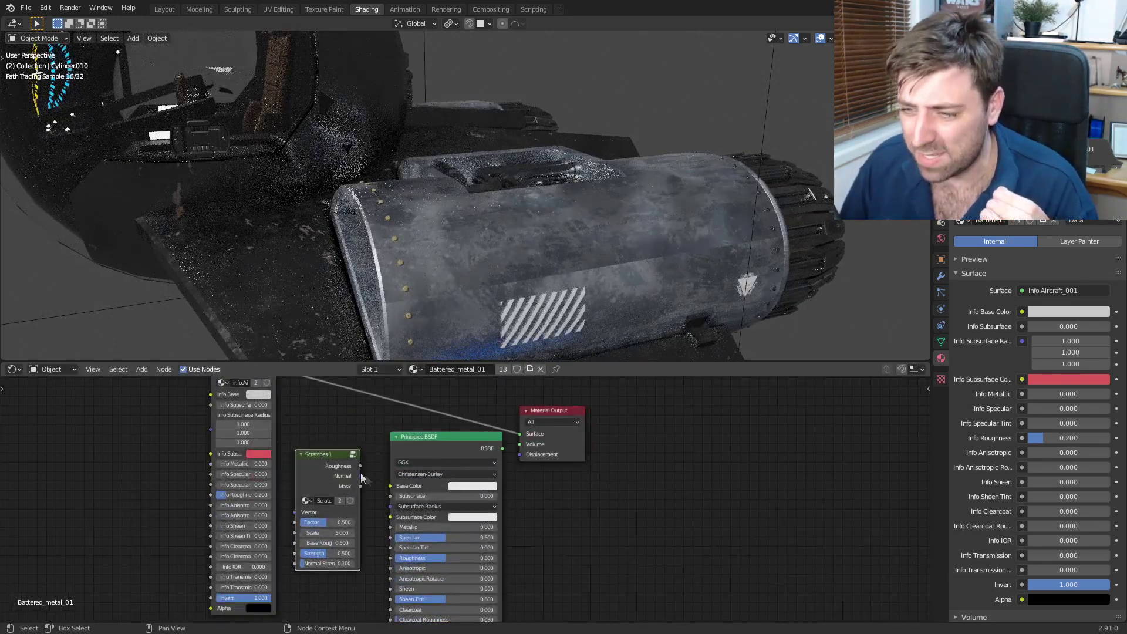
drag(394, 562, 392, 558)
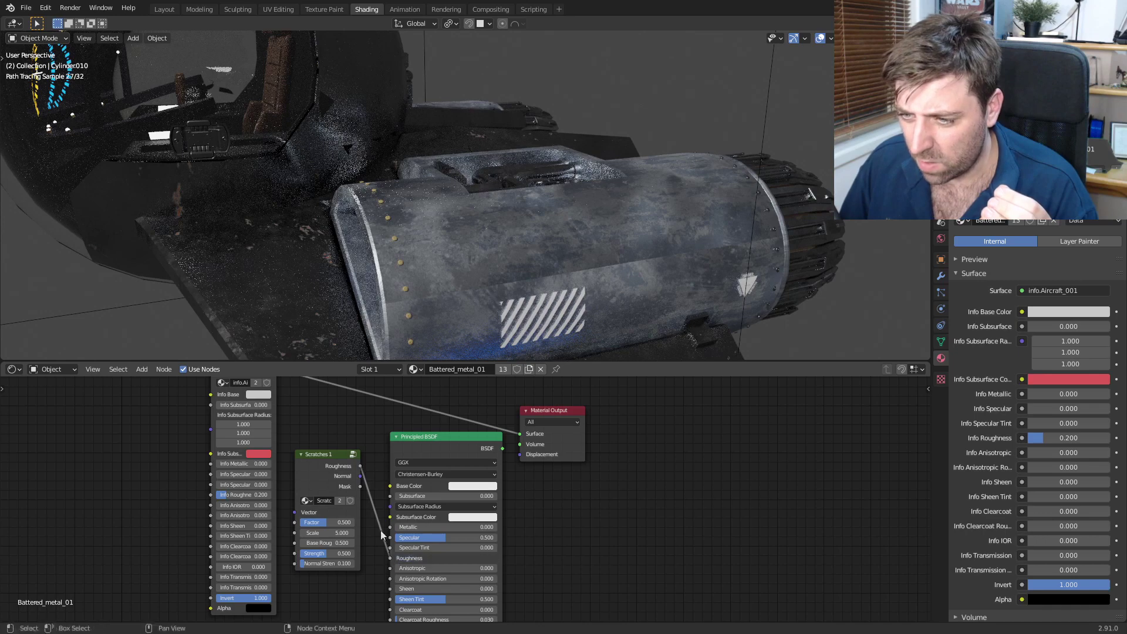
middle_drag(329, 461, 343, 406)
drag(344, 406, 325, 586)
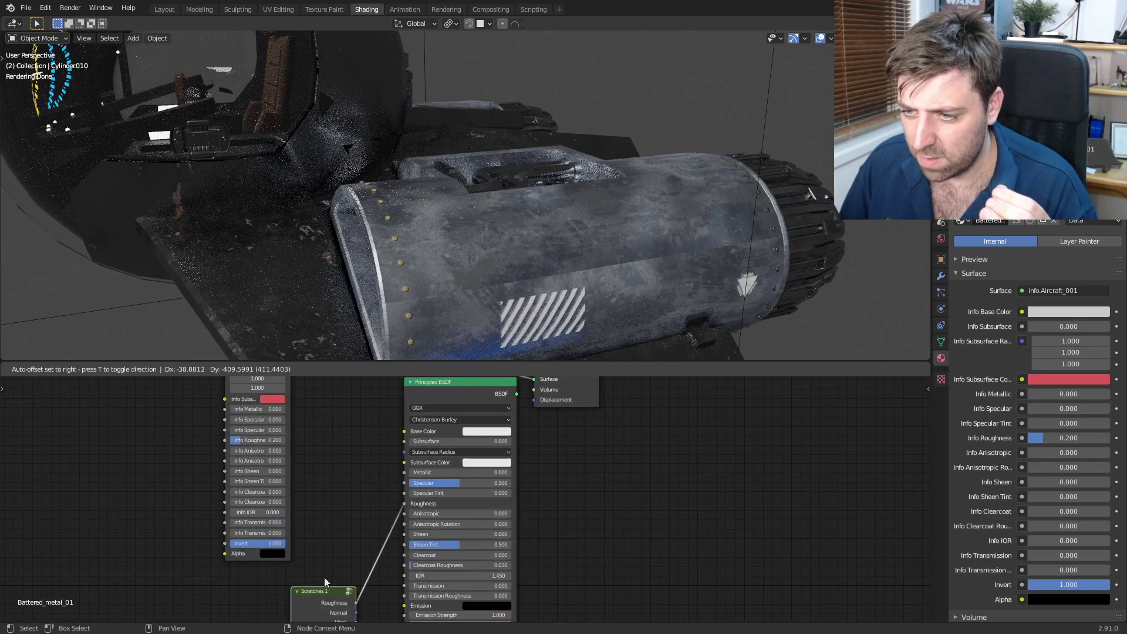
middle_drag(364, 586, 275, 466)
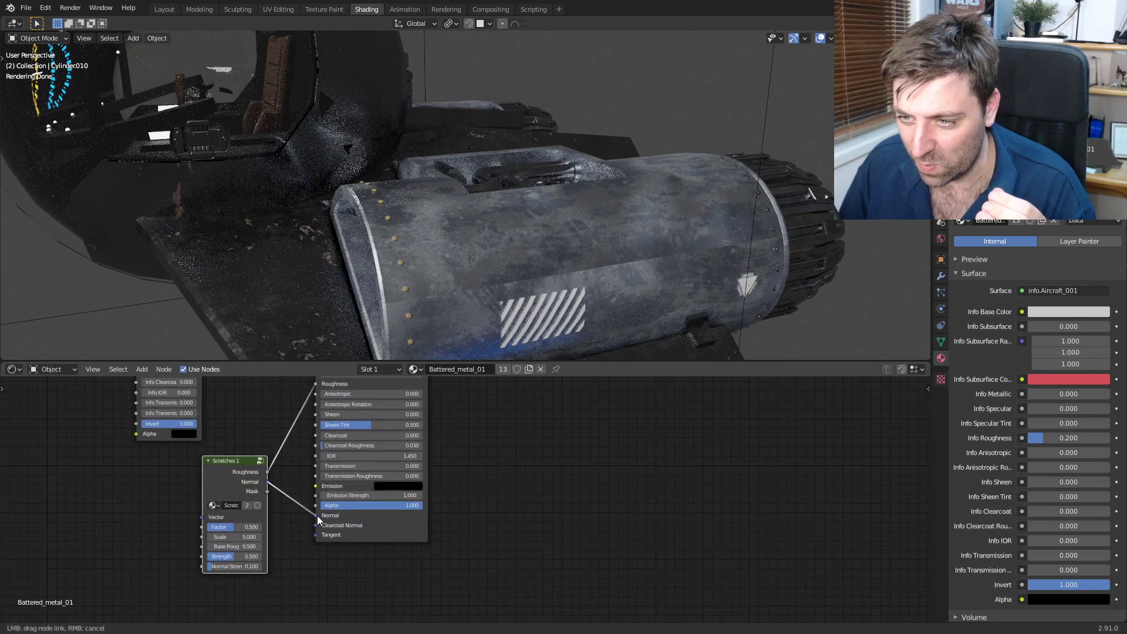
drag(246, 463, 249, 405)
middle_drag(277, 428, 284, 551)
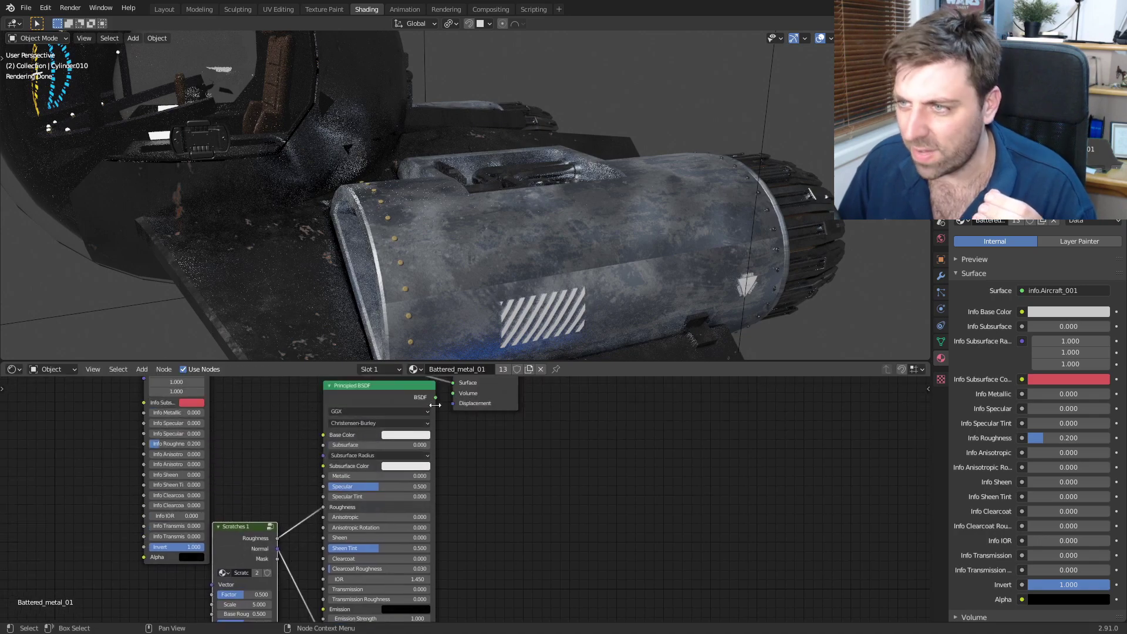
middle_drag(444, 410, 415, 486)
drag(406, 473, 423, 459)
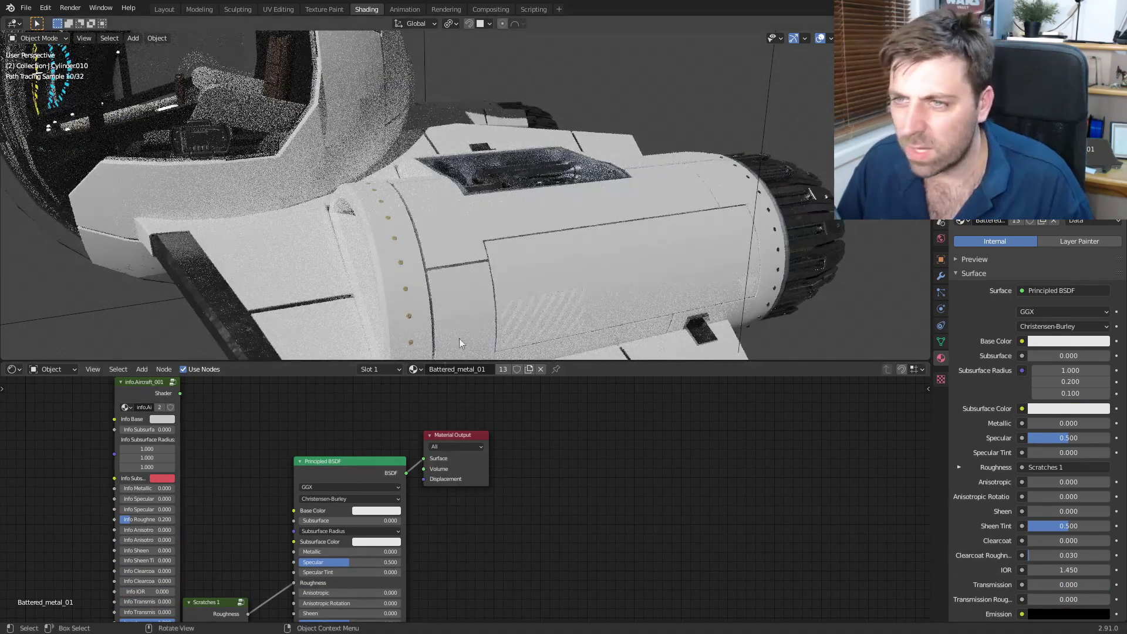
- Set the Principled BSDF's Metallic to 1.000 and its Base Color to a light grey
click(372, 512)
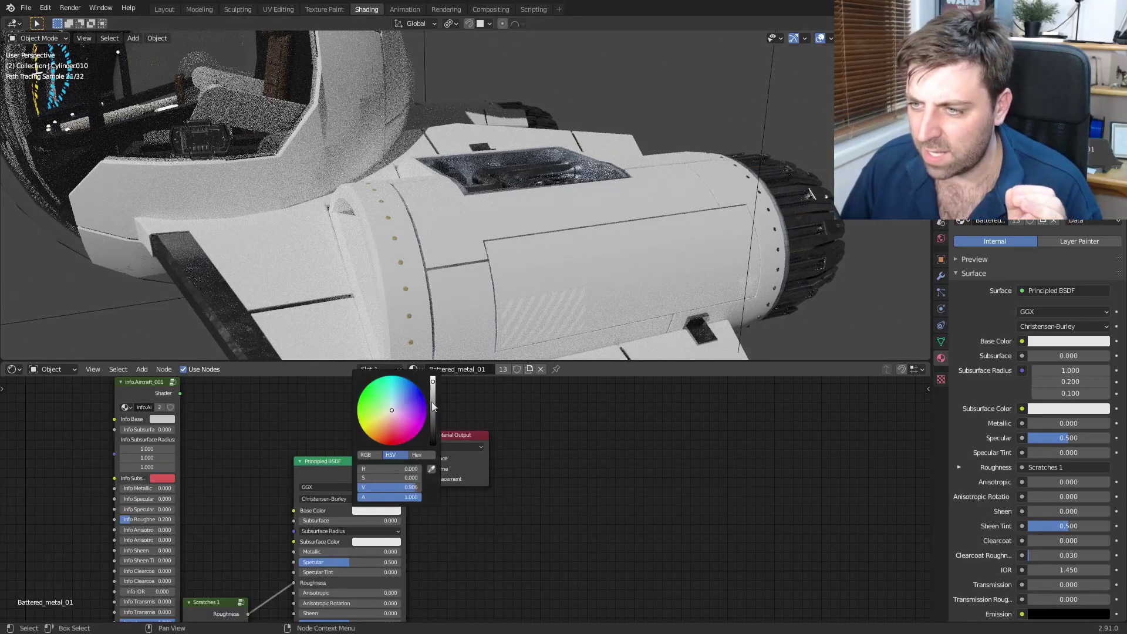
drag(432, 407, 433, 424)
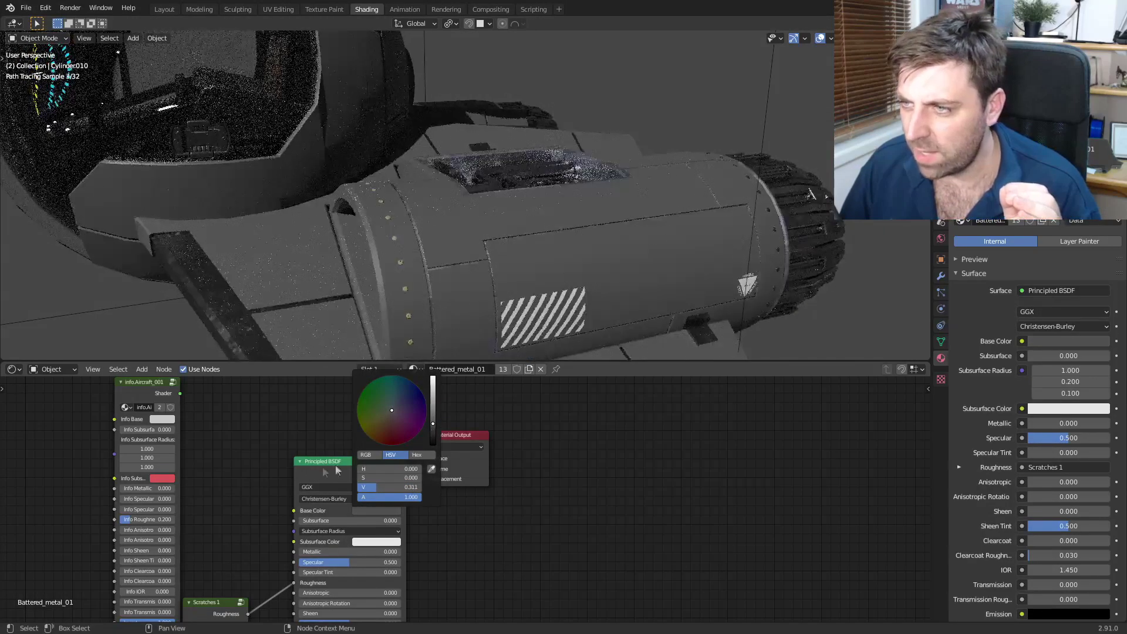
middle_drag(262, 501, 273, 467)
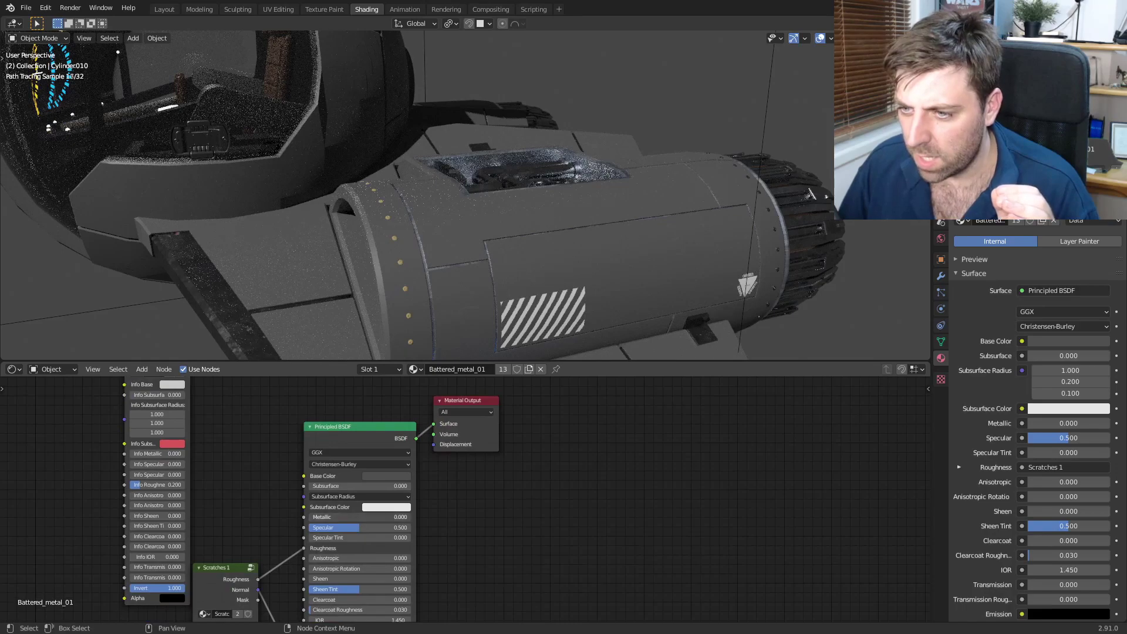
drag(364, 517, 411, 516)
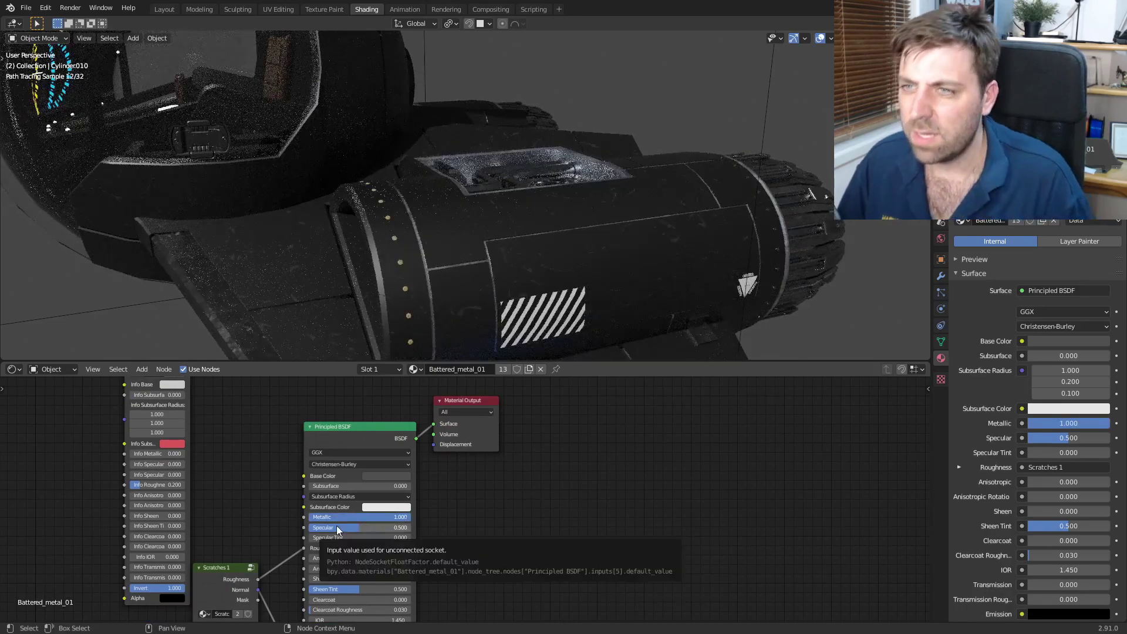
click(387, 475)
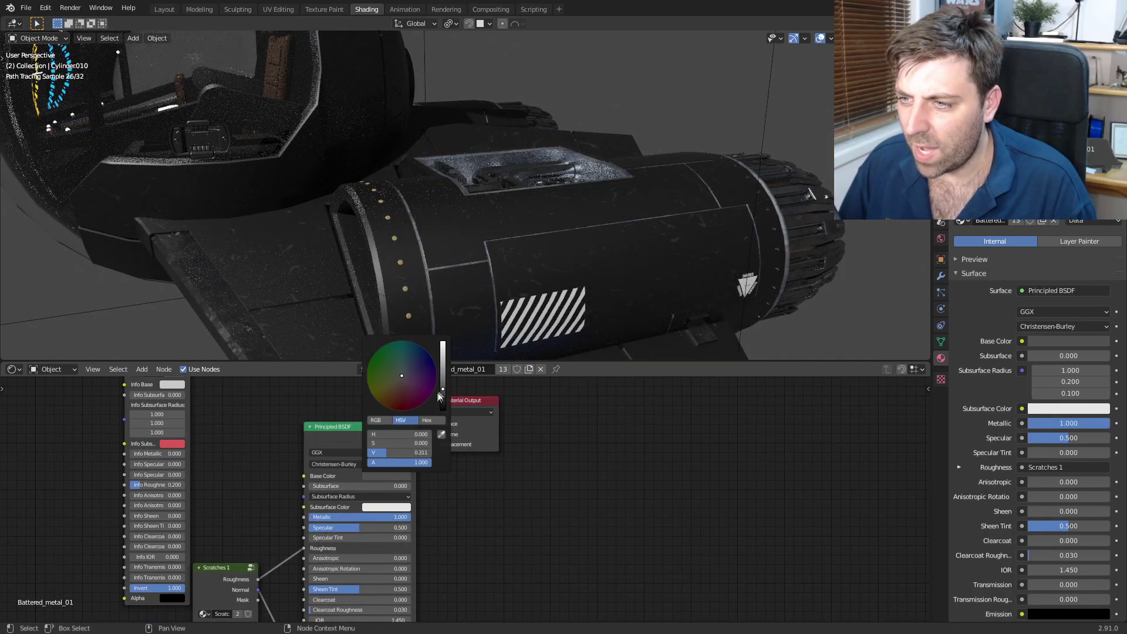
drag(439, 396, 442, 355)
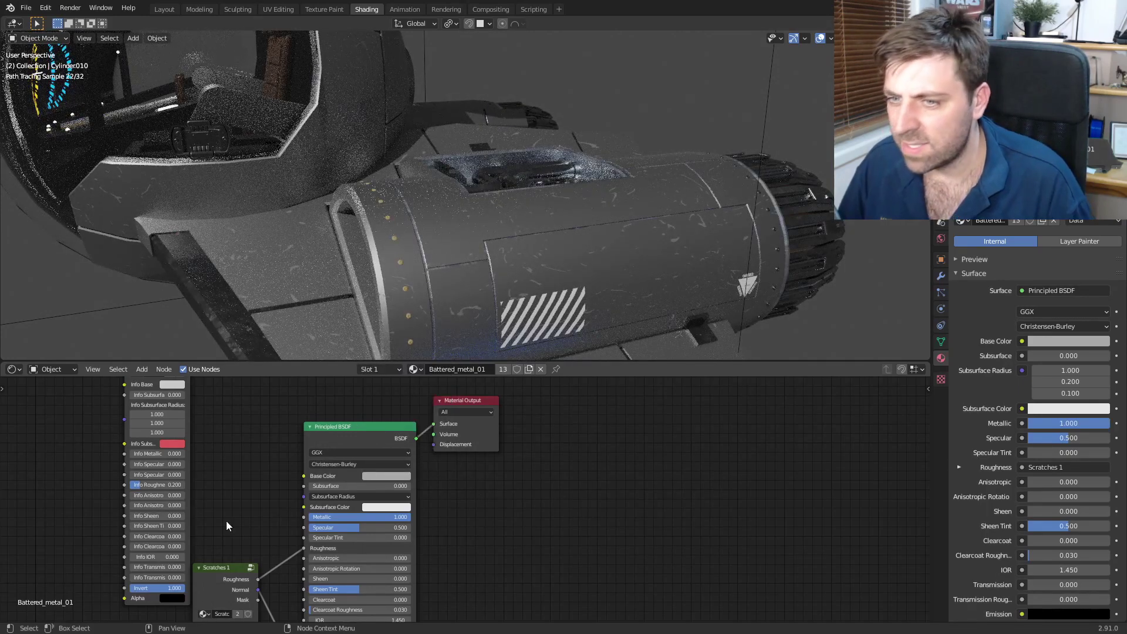
- Make room before the Material Output, insert the Gun Metal node group into the Surface link, and disconnect the Principled BSDF from its Base Color
middle_drag(226, 520, 370, 540)
middle_drag(538, 435, 466, 476)
drag(518, 467, 810, 432)
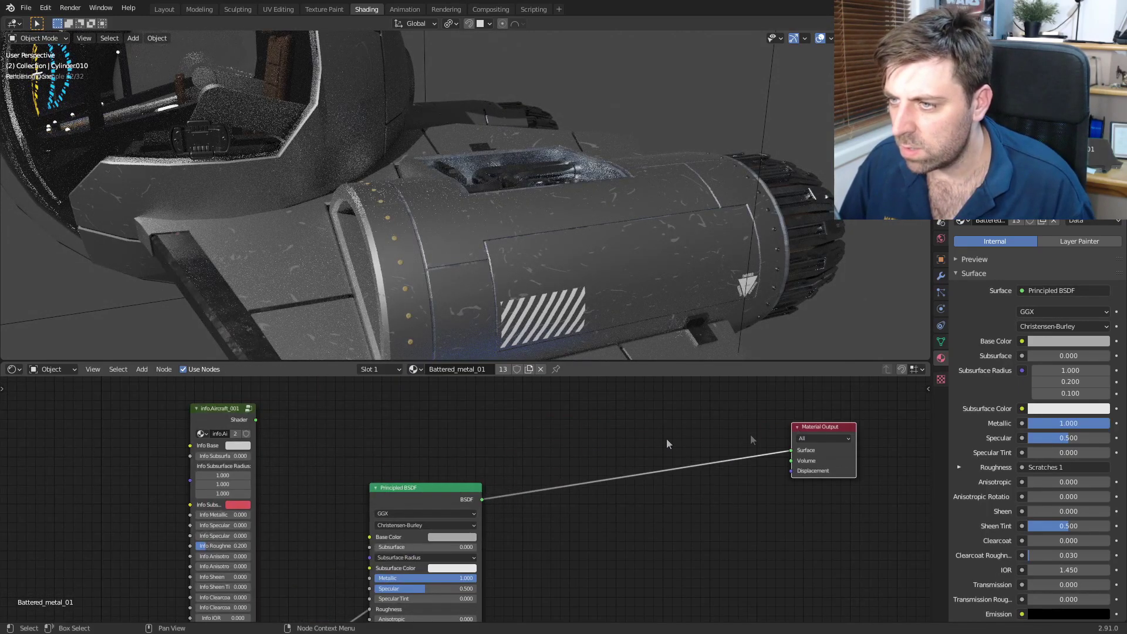
key(shift+a)
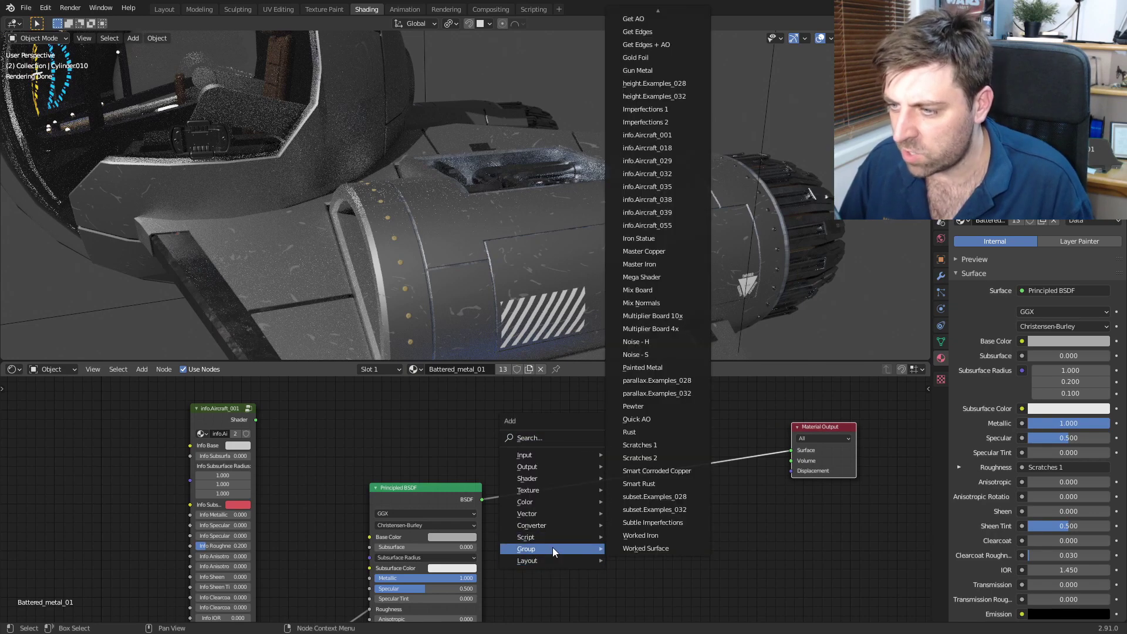
mouse_move(545, 548)
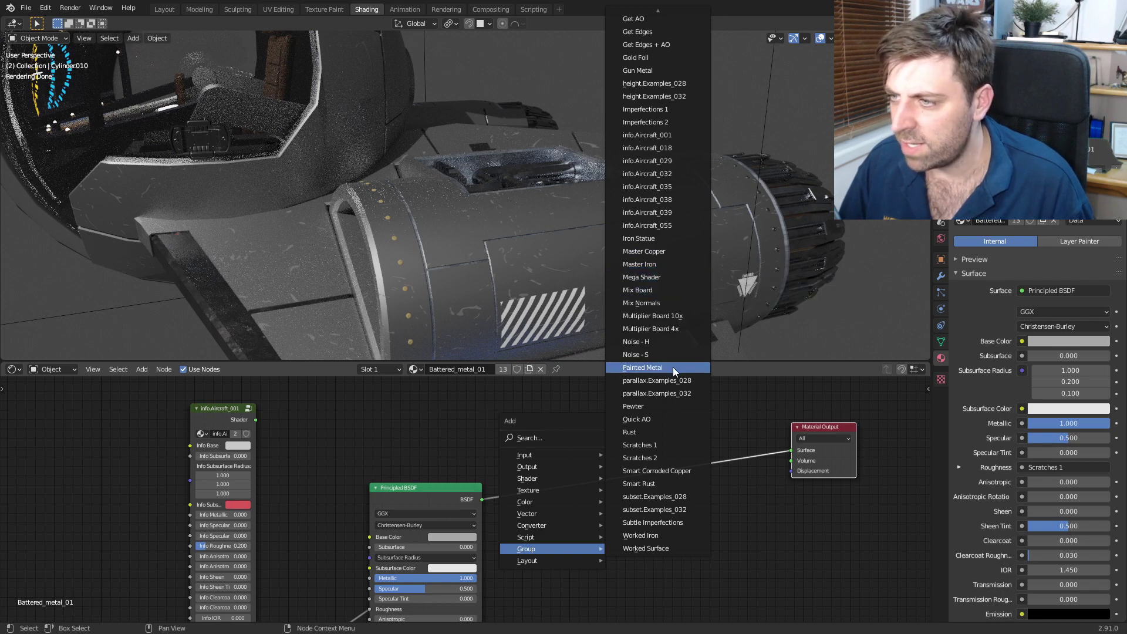
scroll(673, 368, up, 20)
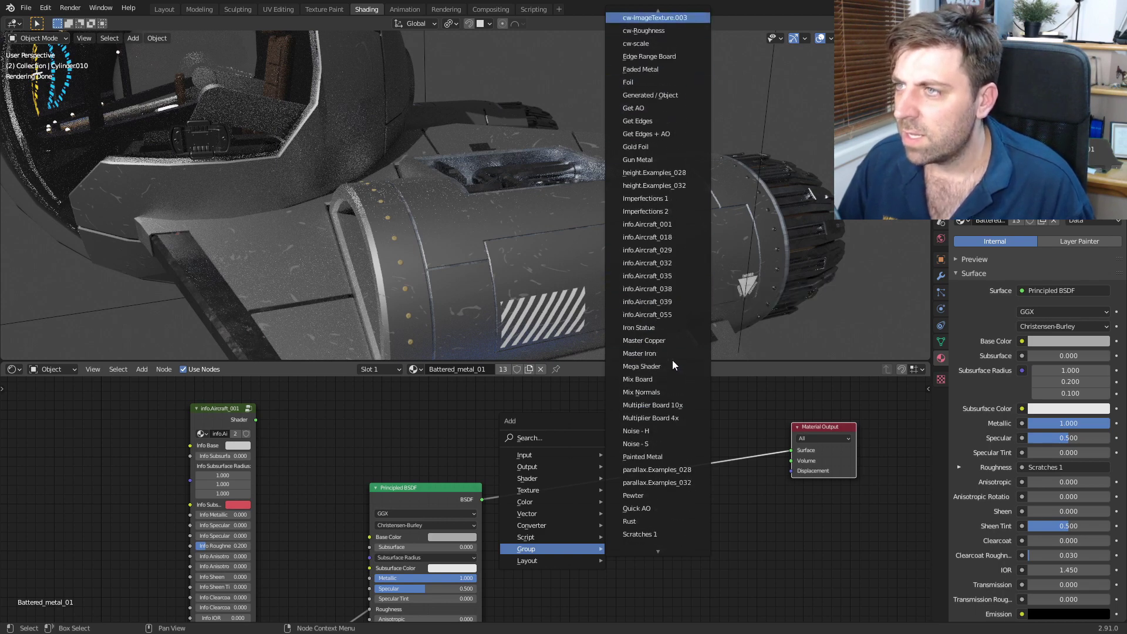
click(658, 171)
click(624, 444)
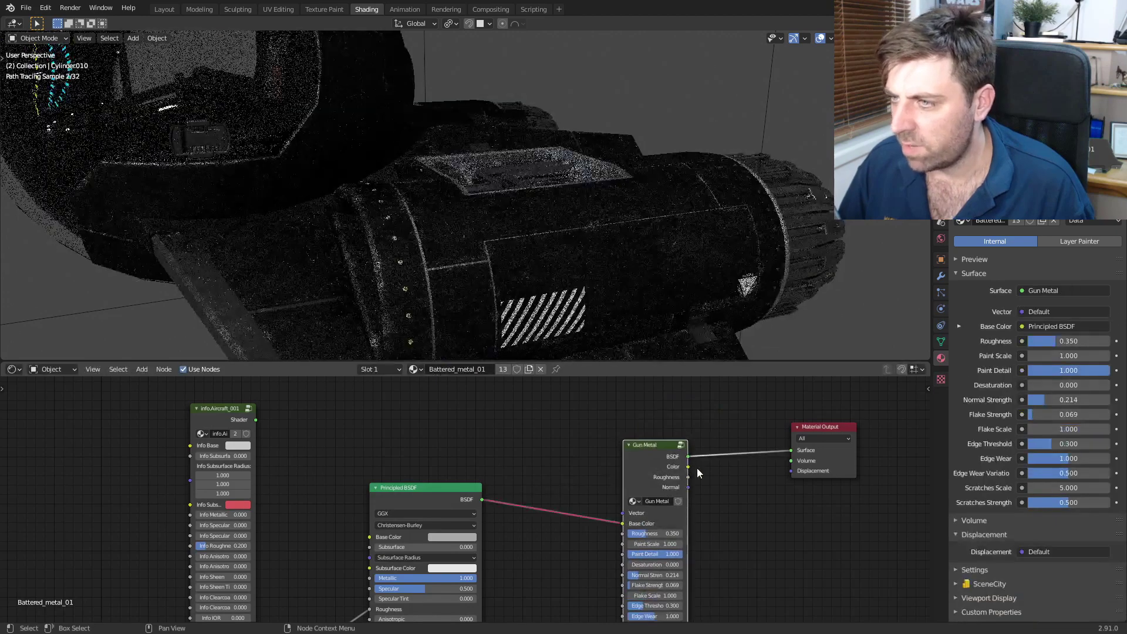
drag(623, 523, 593, 521)
- Lighten Gun Metal's Base Color to a grey with a value of about 0.76 and inspect the spaceship
click(671, 526)
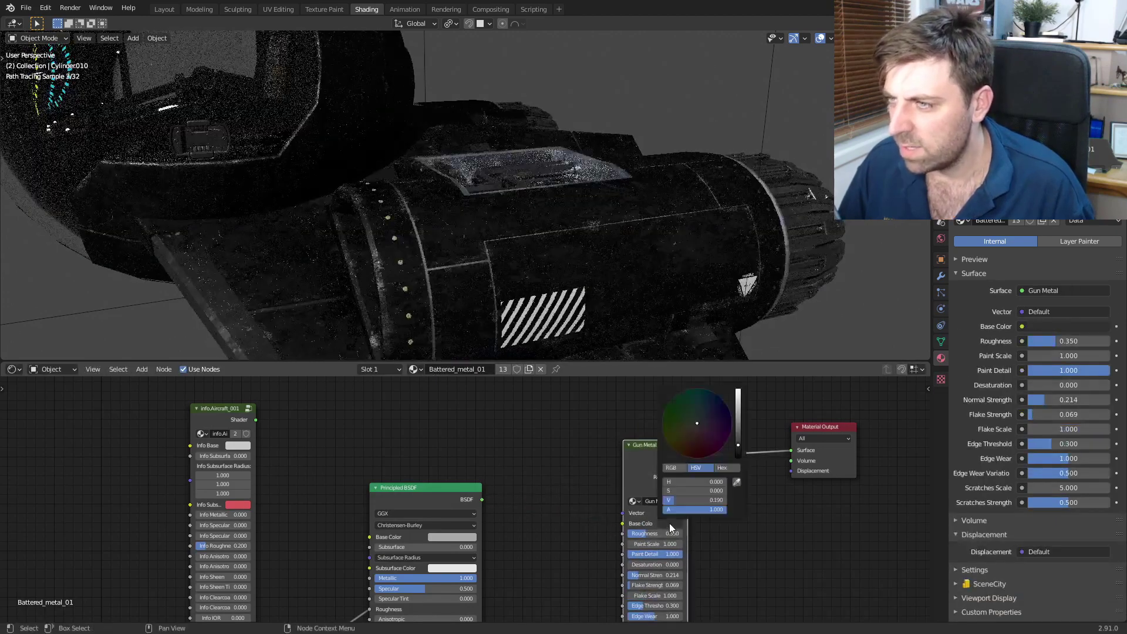
drag(741, 454, 739, 407)
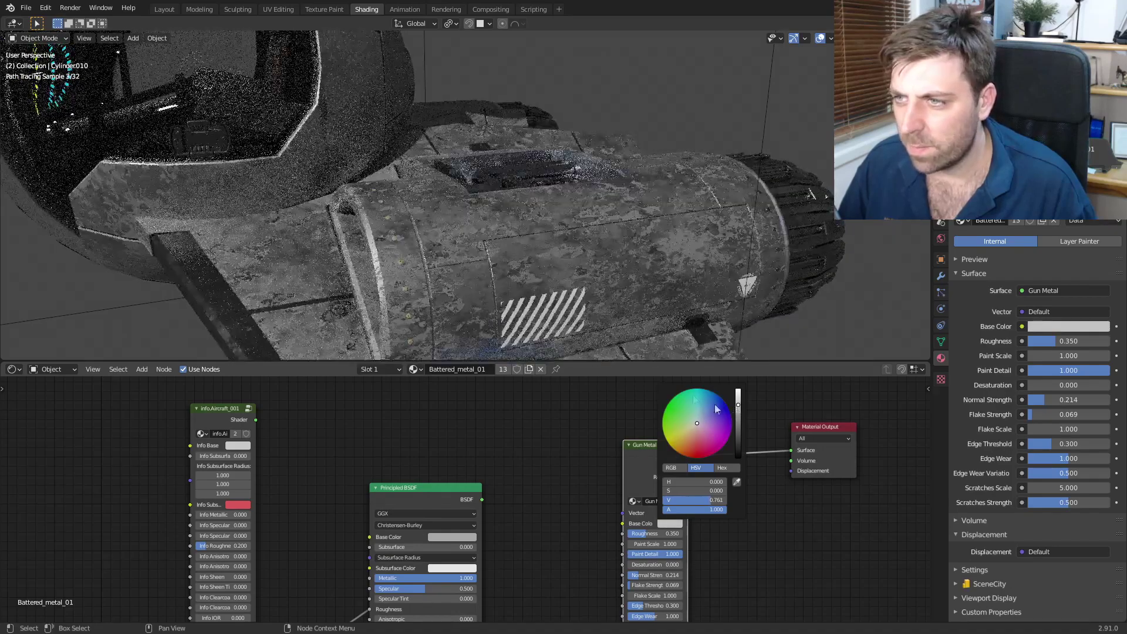
scroll(235, 309, down, 4)
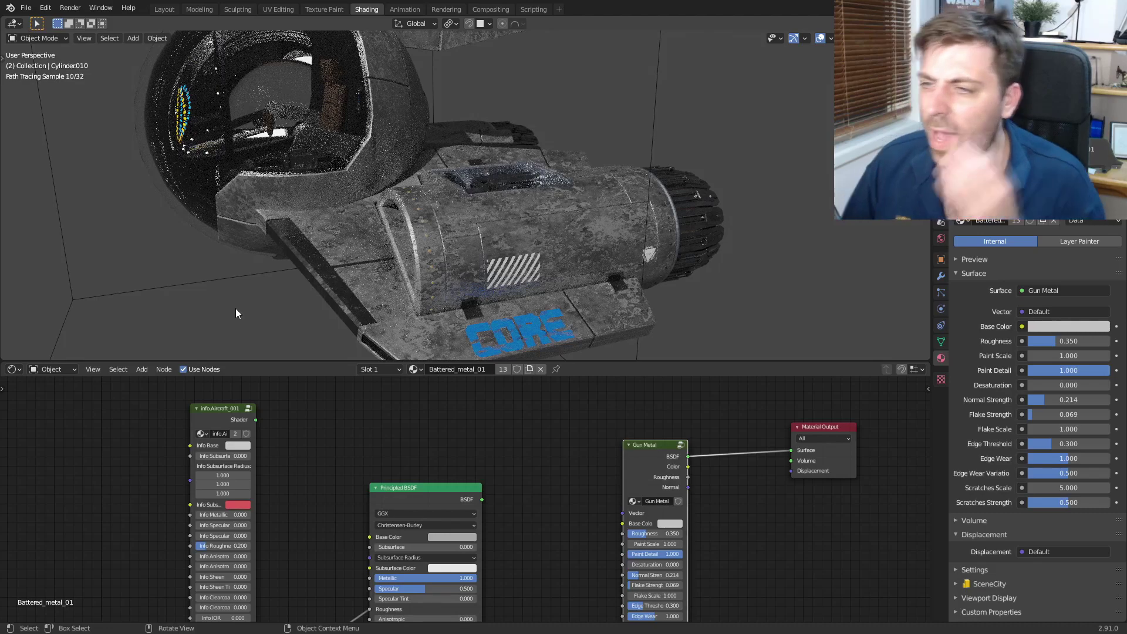
middle_drag(305, 298, 339, 294)
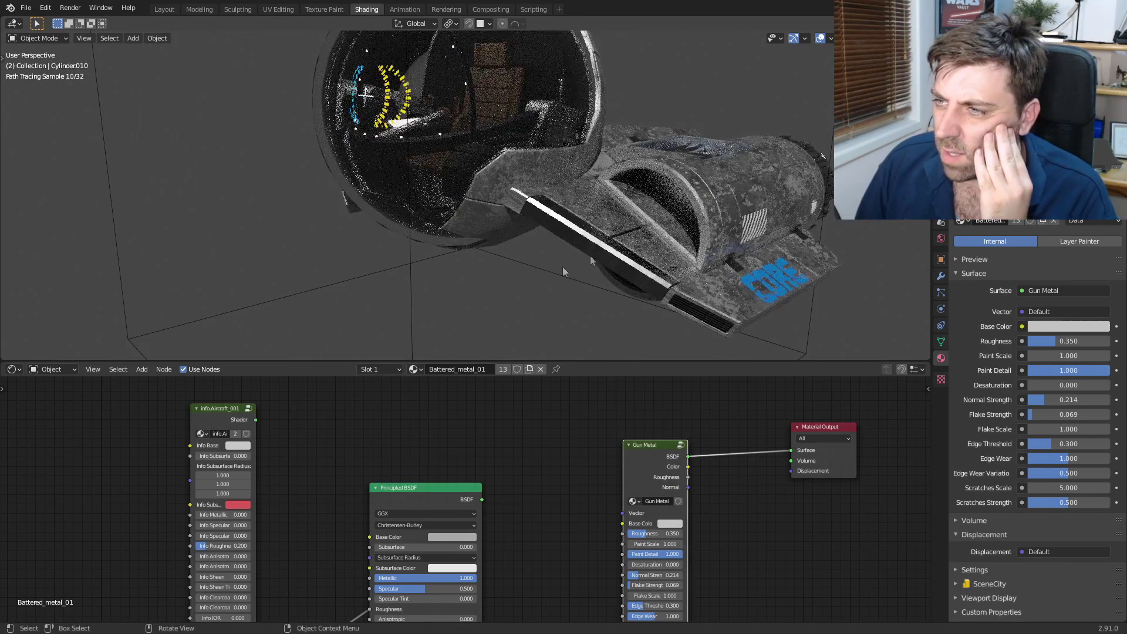
- Select the wing's leading-edge strip and delete every node except the Material Output from its Battered_metal_01.001 material
click(591, 258)
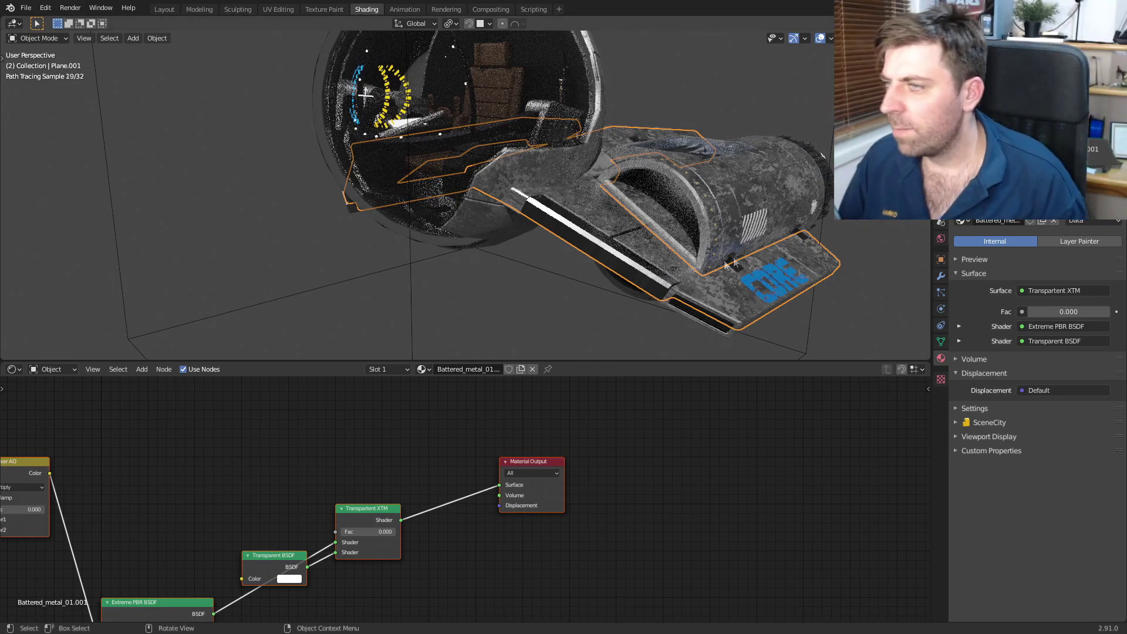
middle_drag(640, 276, 493, 247)
click(486, 245)
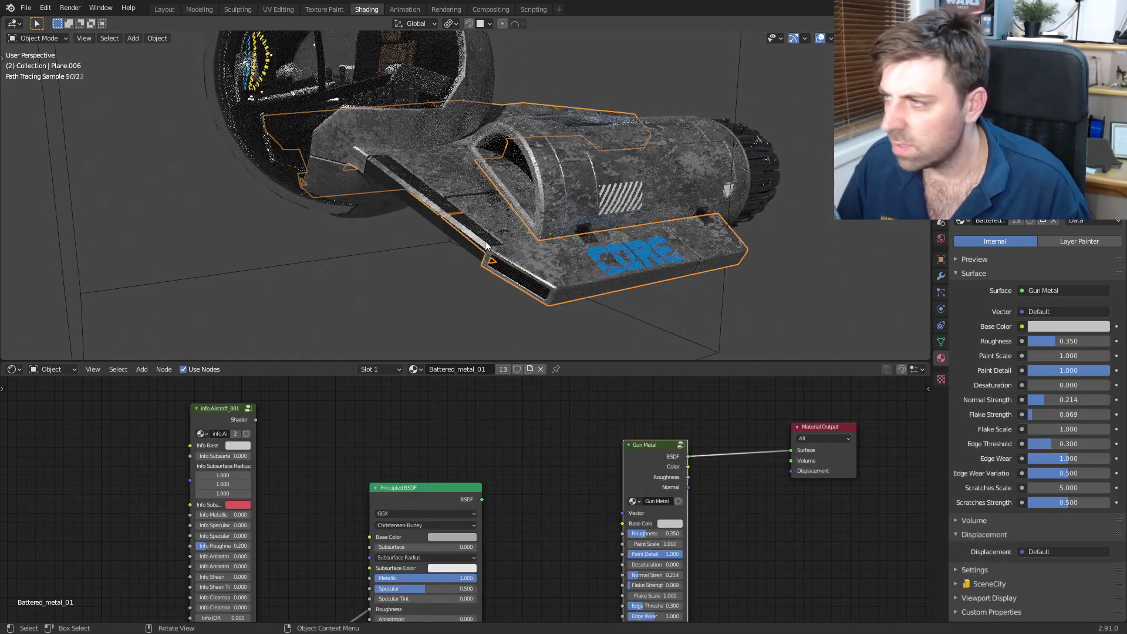
click(486, 245)
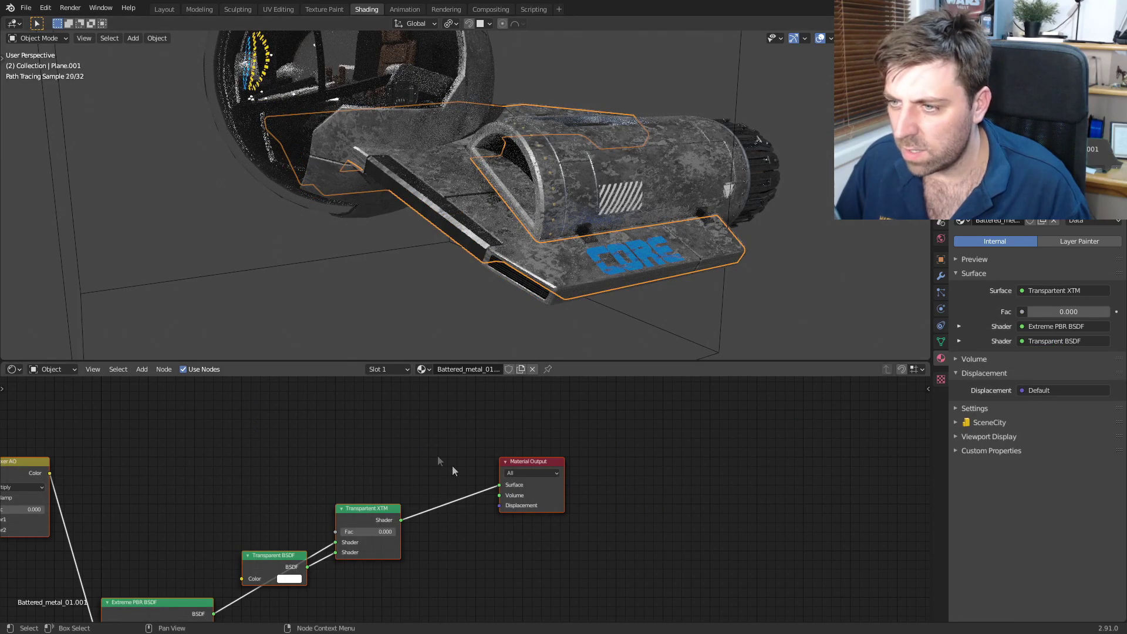
scroll(454, 468, down, 6)
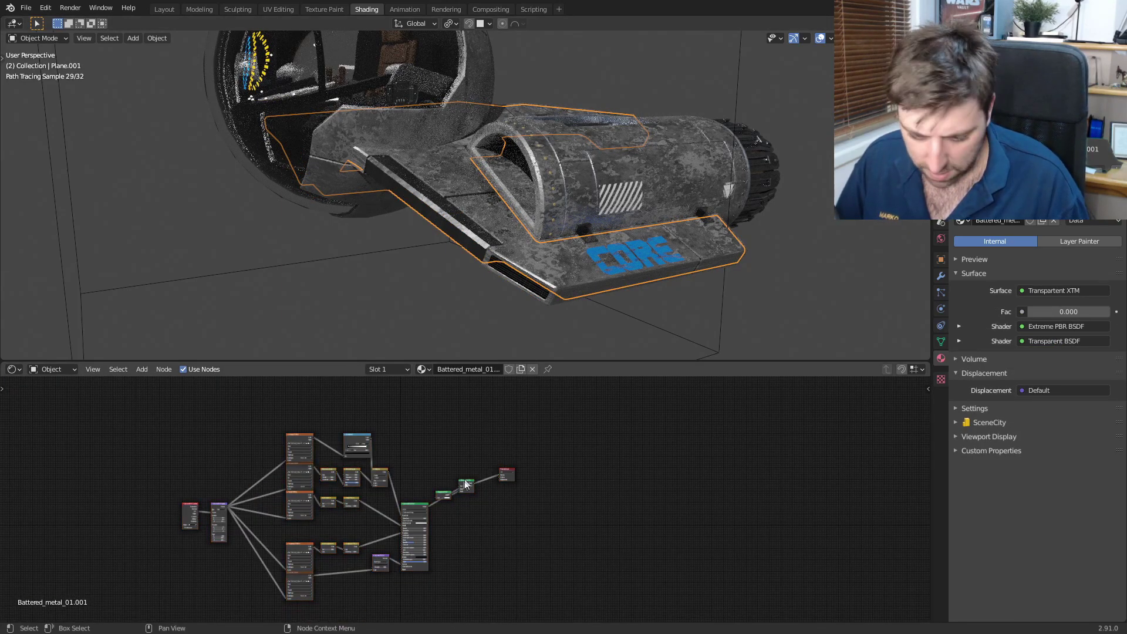
drag(489, 417, 111, 623)
key(x)
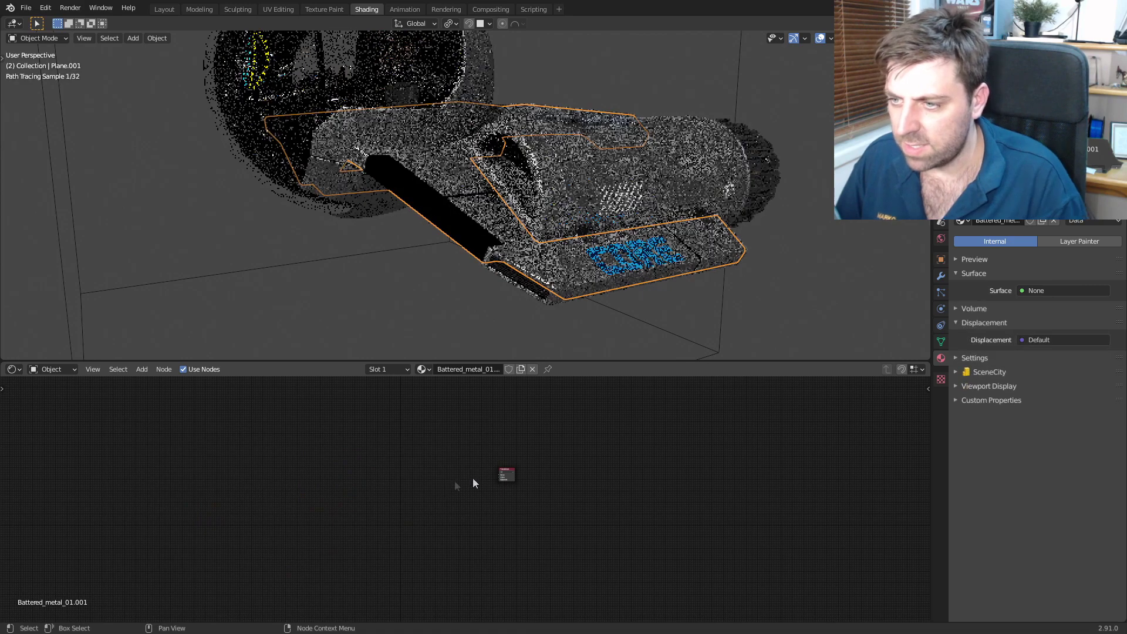
- Add the Master Copper node group to the strip's material and connect its BSDF output to the Material Output's Surface
scroll(474, 478, up, 5)
key(shift+a)
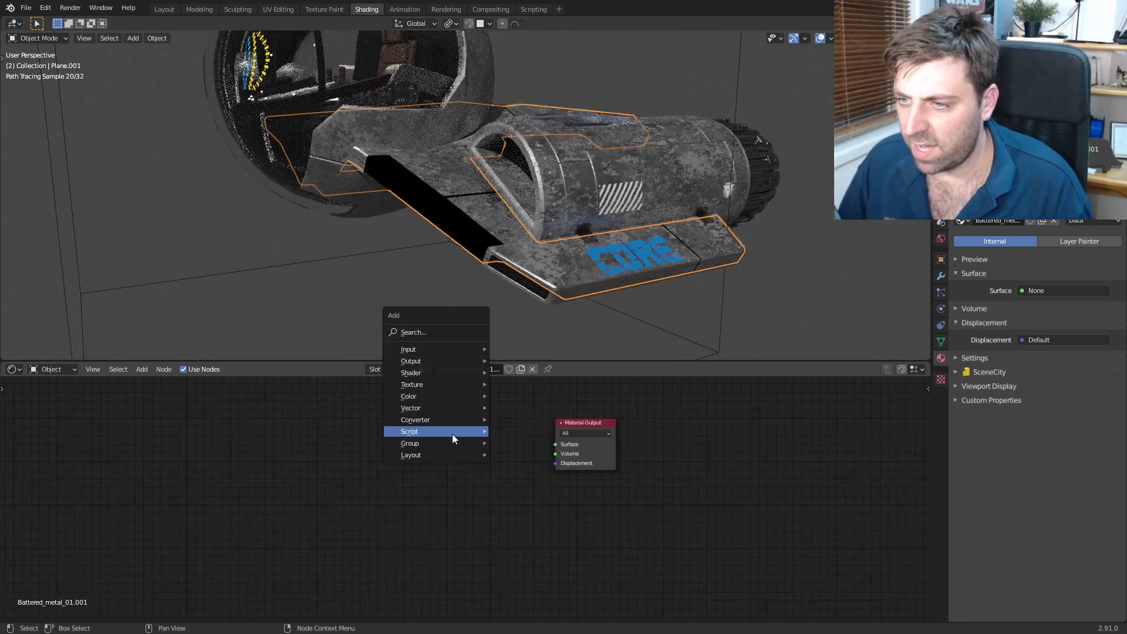
mouse_move(445, 441)
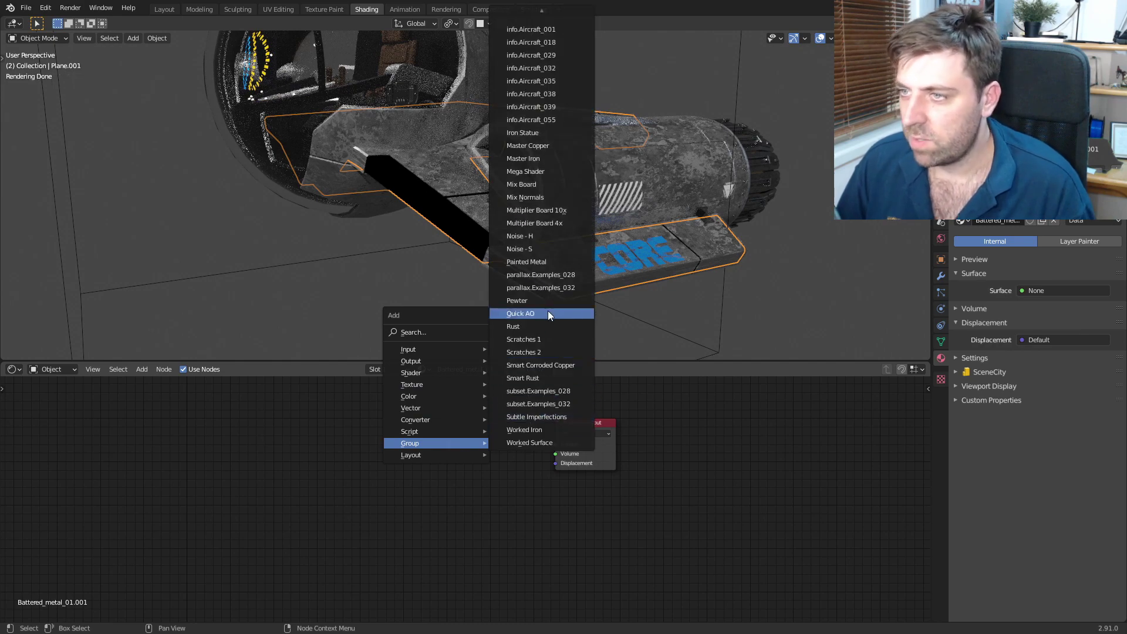
scroll(548, 302, up, 11)
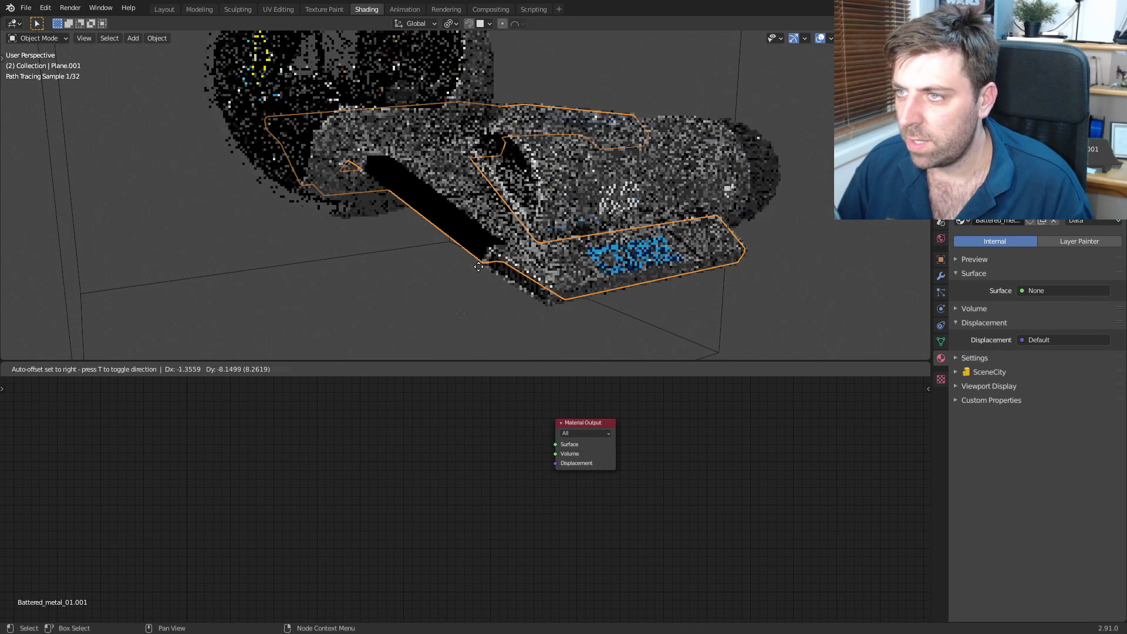
click(434, 449)
scroll(473, 507, up, 3)
middle_drag(511, 510, 471, 539)
drag(462, 465, 540, 460)
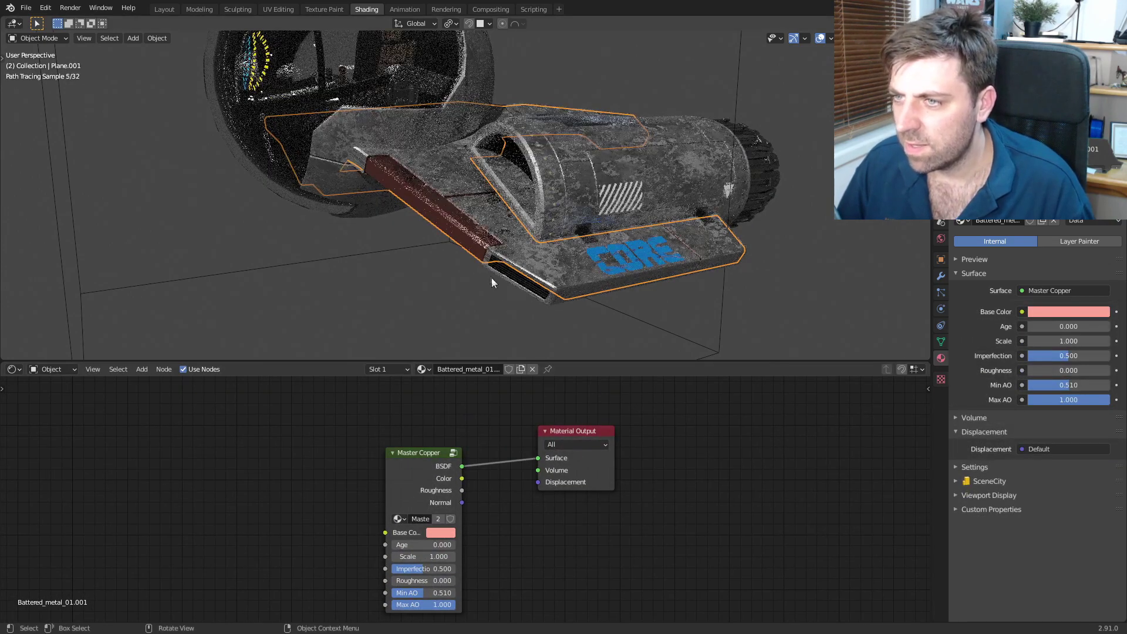
- Set Master Copper's Age to 0.308 and inspect the copper strip and the rest of the spaceship
scroll(491, 281, up, 5)
drag(424, 459, 422, 447)
drag(393, 533, 410, 535)
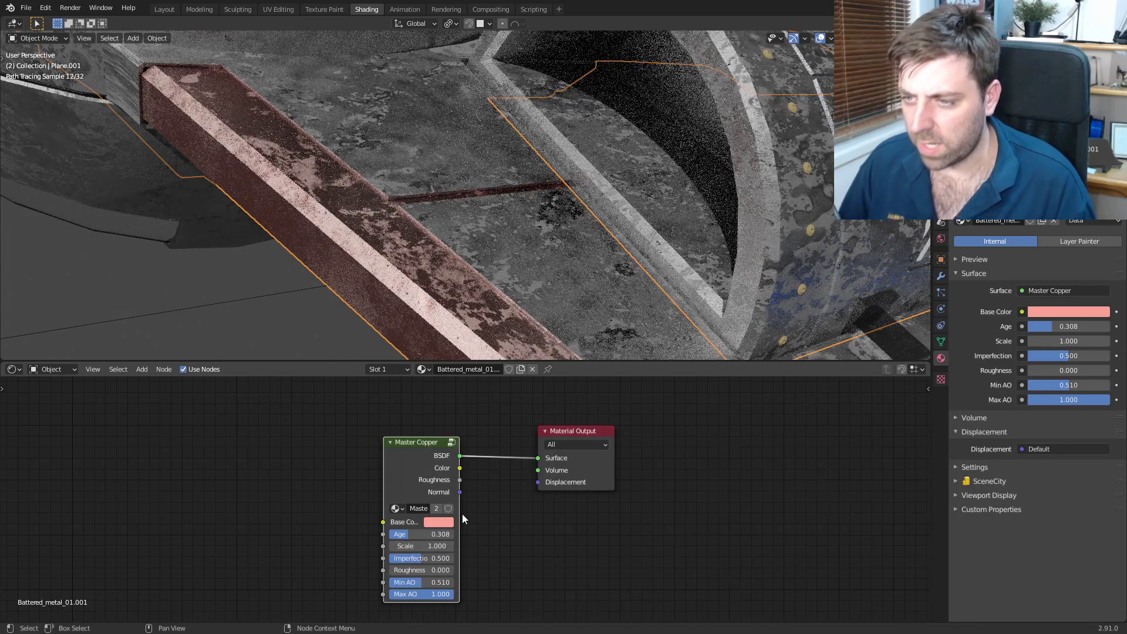
scroll(578, 270, down, 6)
click(578, 293)
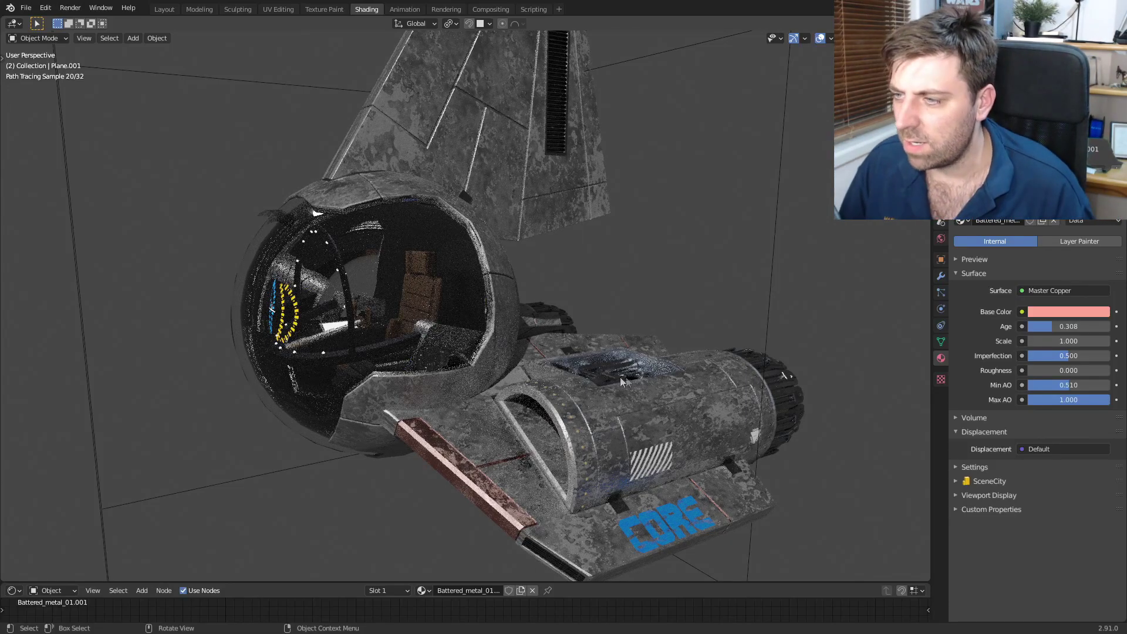
middle_drag(620, 379, 546, 373)
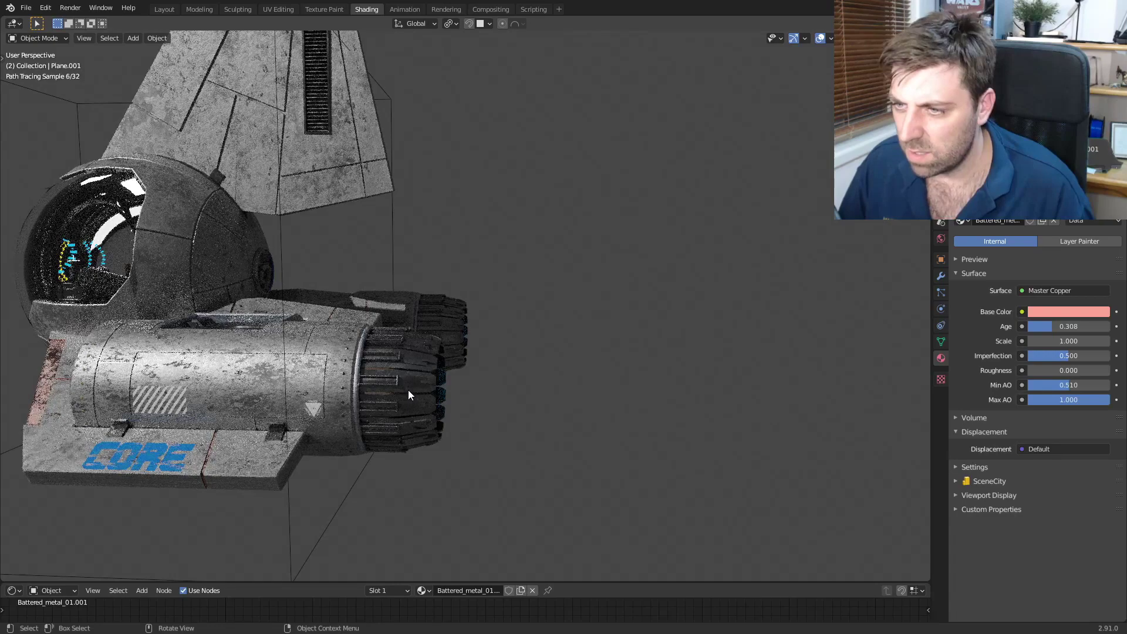
- Select the rear engine thrusters and clear all nodes except the Material Output from their Metal02 material
click(409, 393)
drag(576, 583, 528, 302)
scroll(469, 473, down, 5)
middle_drag(471, 474, 485, 472)
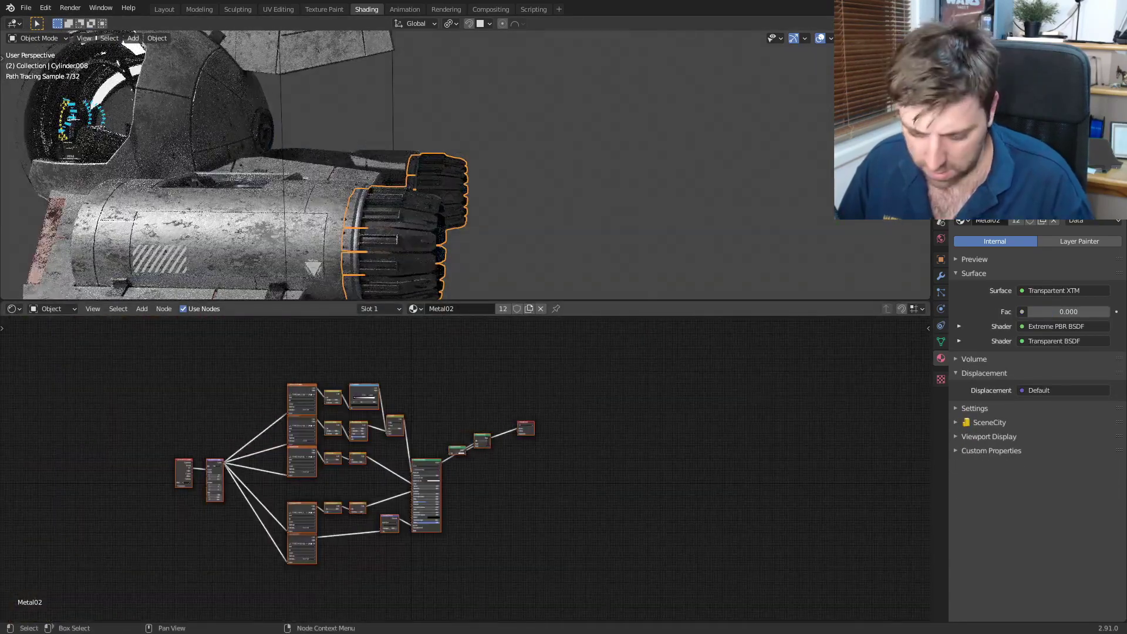
key(b)
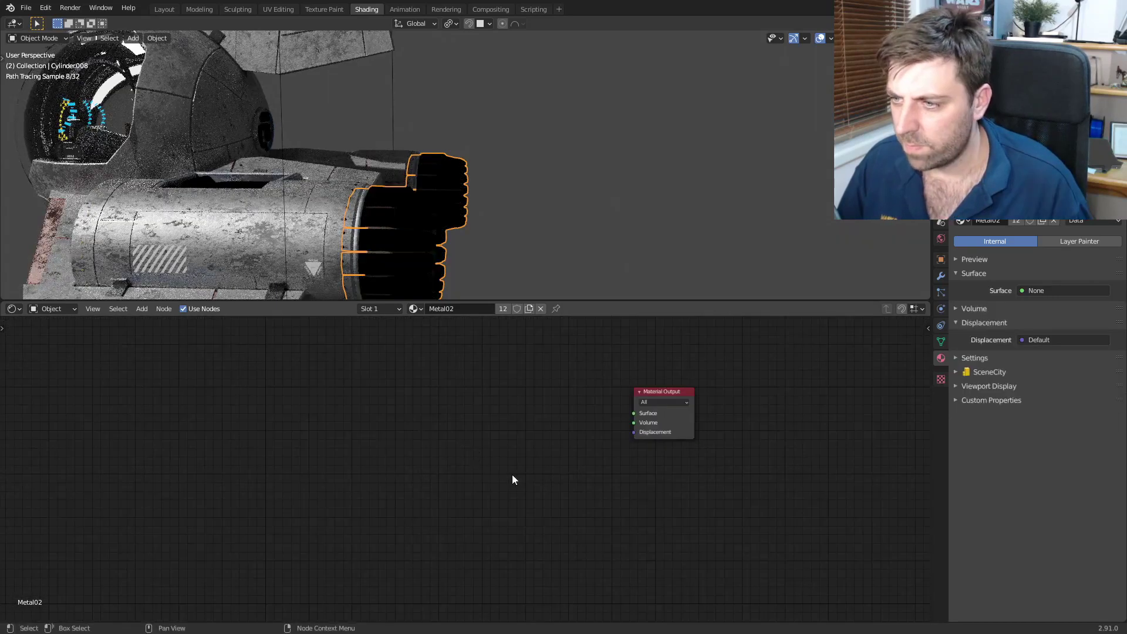
- Add the Painted Metal node group to Metal02 and connect its BSDF output to the Material Output's Surface
key(shift+a)
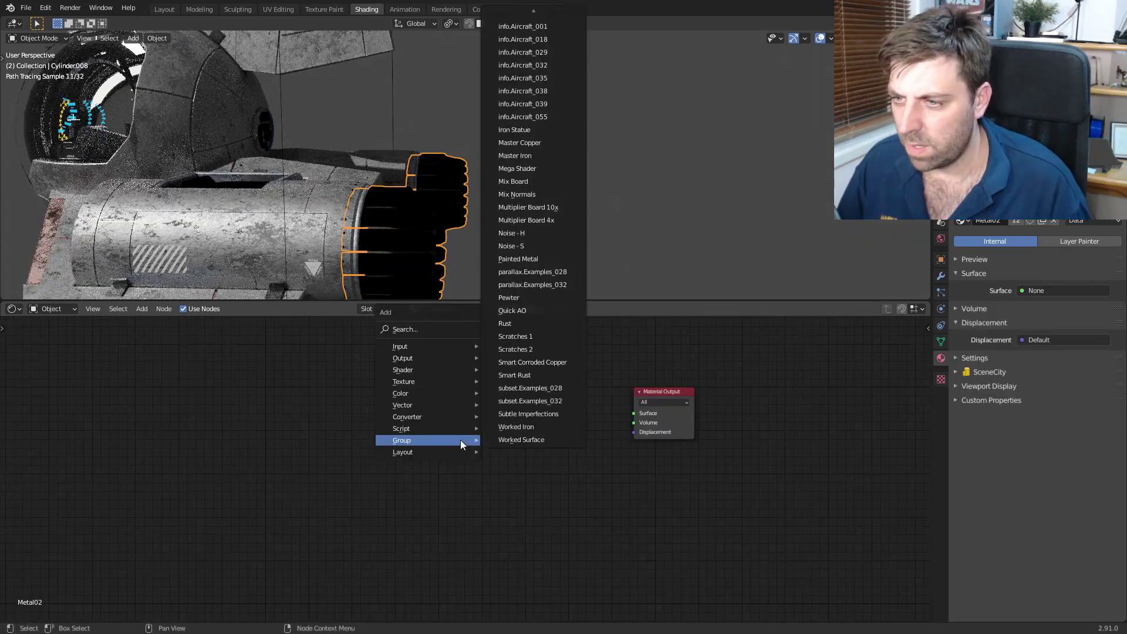
mouse_move(427, 444)
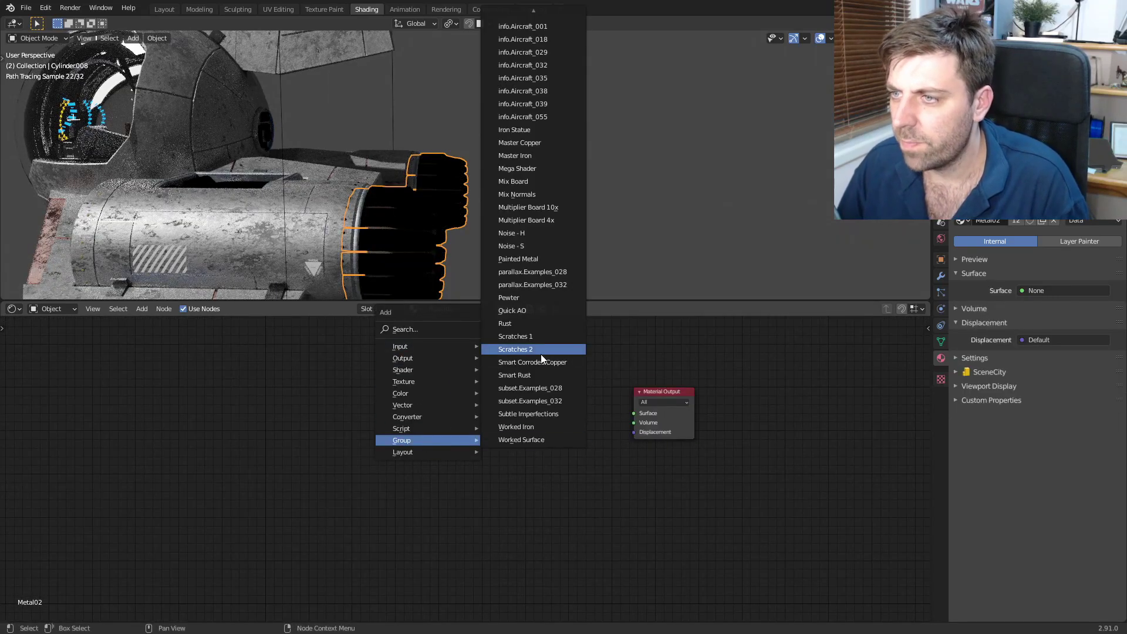
scroll(541, 356, up, 13)
click(541, 258)
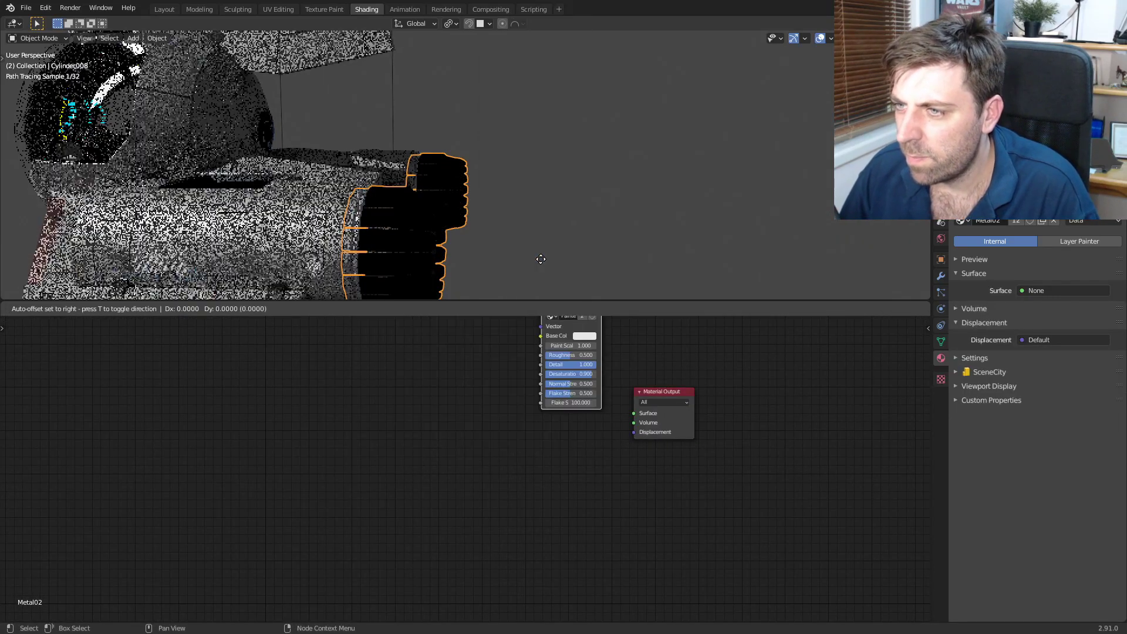
click(583, 412)
drag(600, 380, 678, 398)
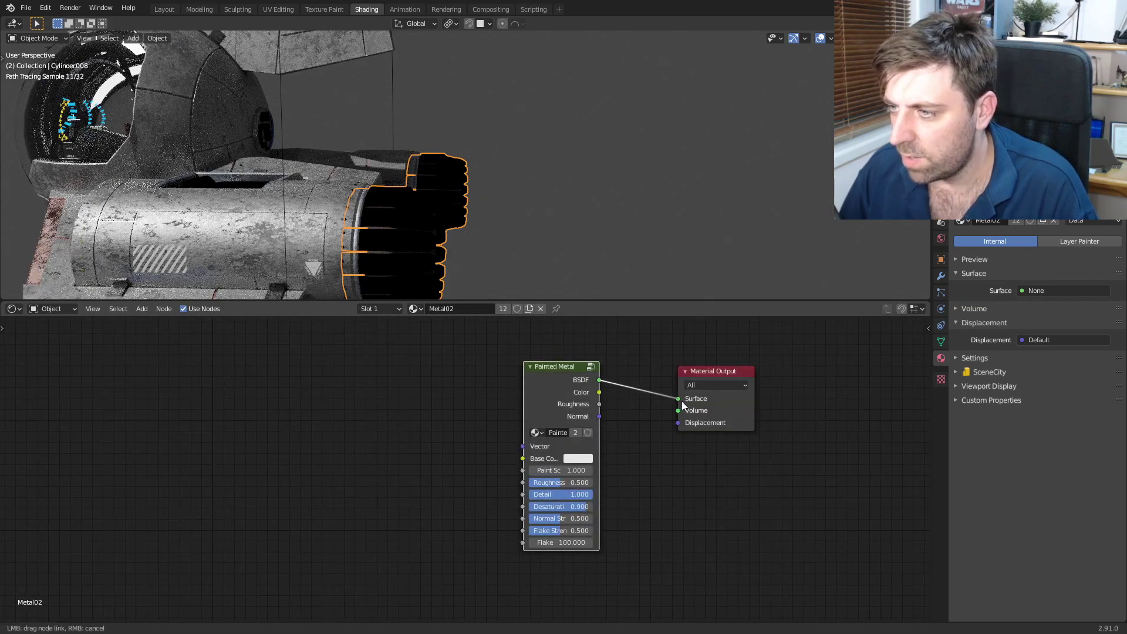
- Give Painted Metal a UV Texture Coordinate and Mapping setup, removing the Image Texture and linking Mapping directly to its Vector input
middle_drag(539, 319, 488, 349)
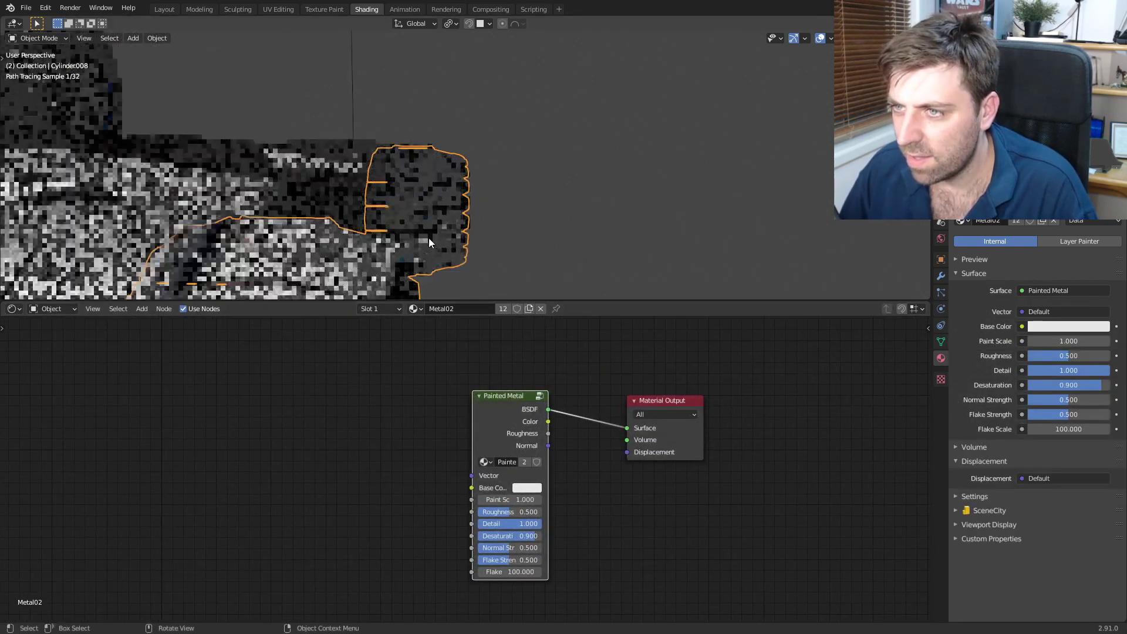
scroll(433, 248, up, 4)
middle_drag(475, 198, 458, 249)
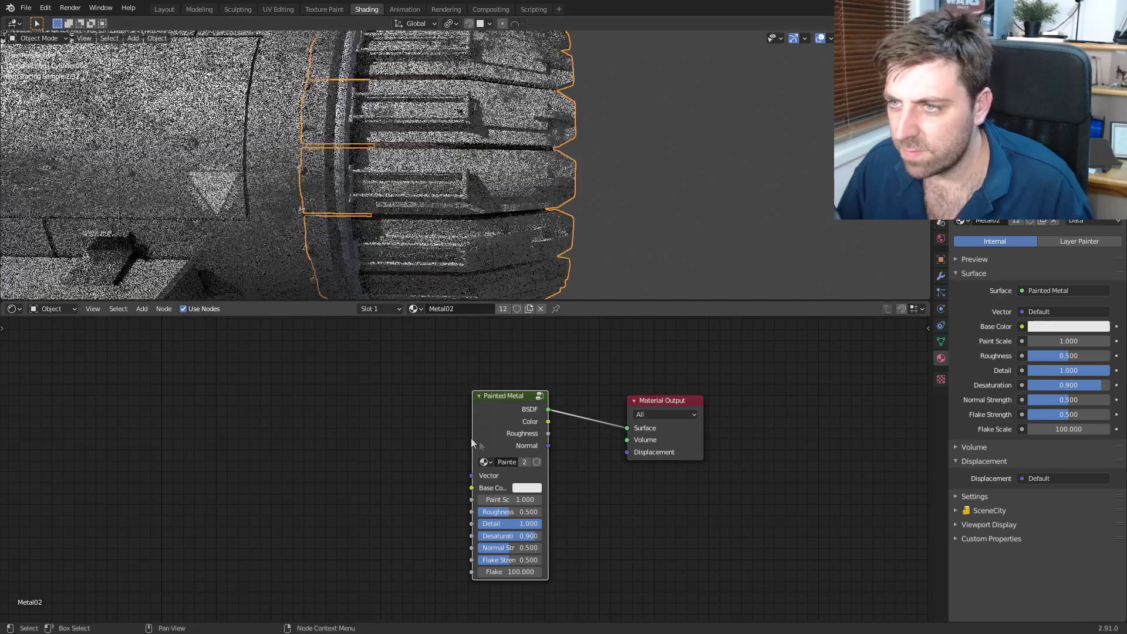
key(ctrl+t)
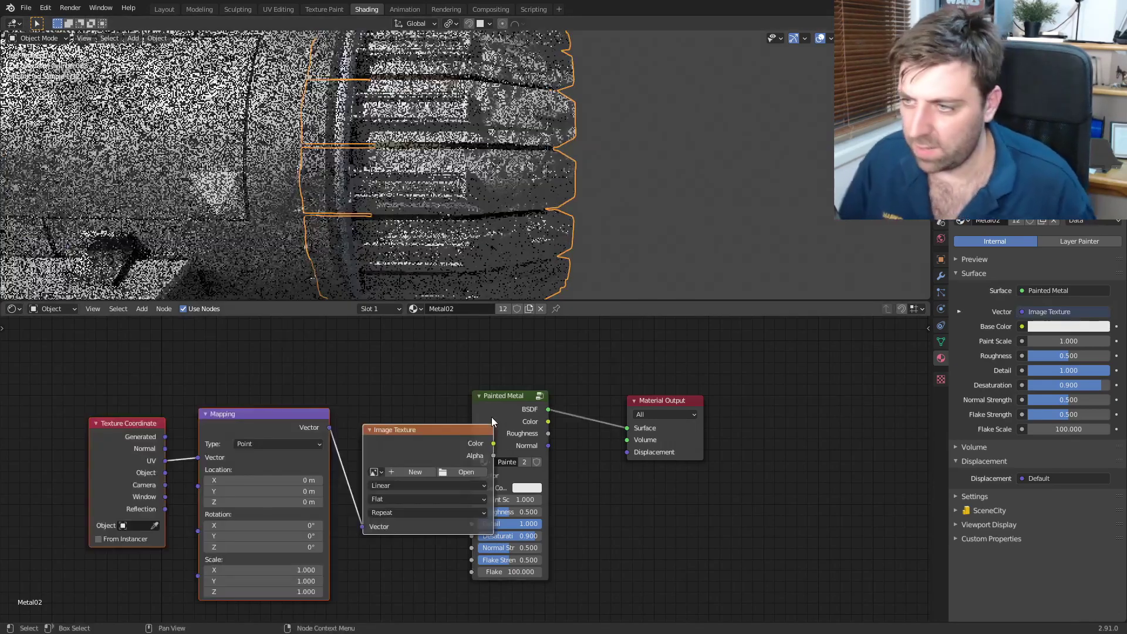
key(x)
mouse_move(330, 427)
mouse_down()
mouse_move(470, 543)
mouse_move(471, 475)
mouse_up()
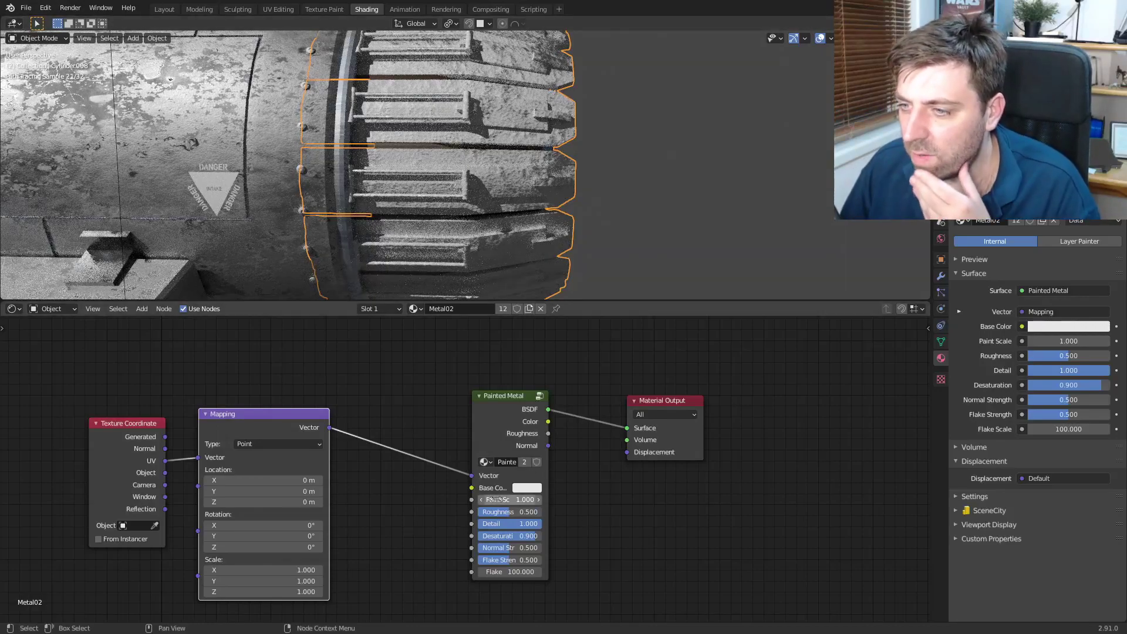
- Try a larger Paint Scale on Painted Metal, then set it to 0.2
drag(511, 502, 546, 502)
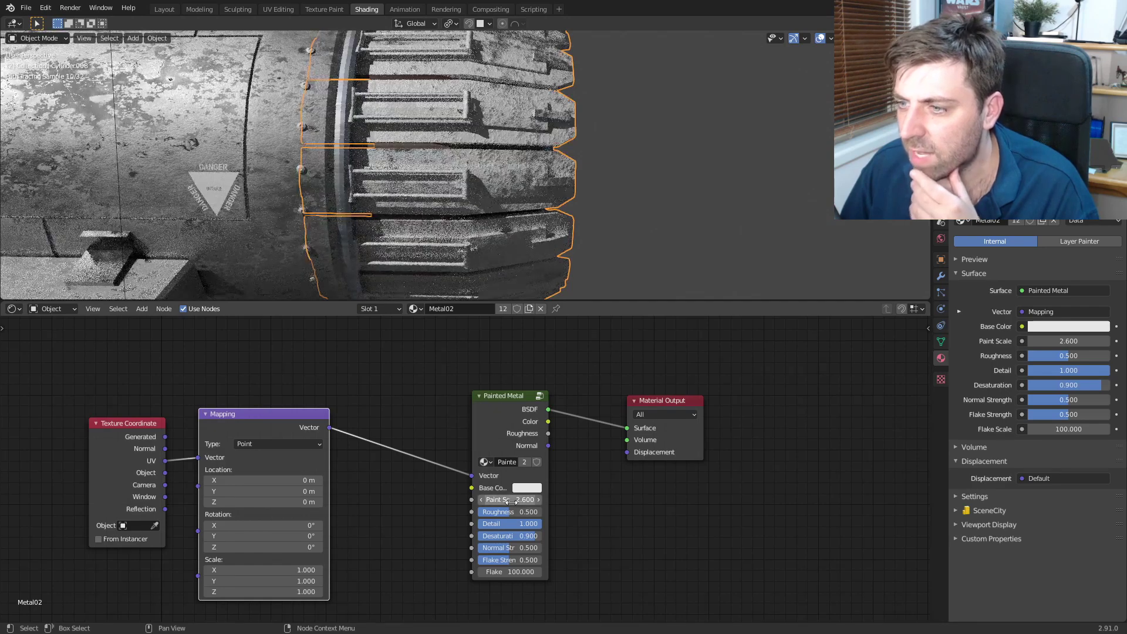
click(500, 499)
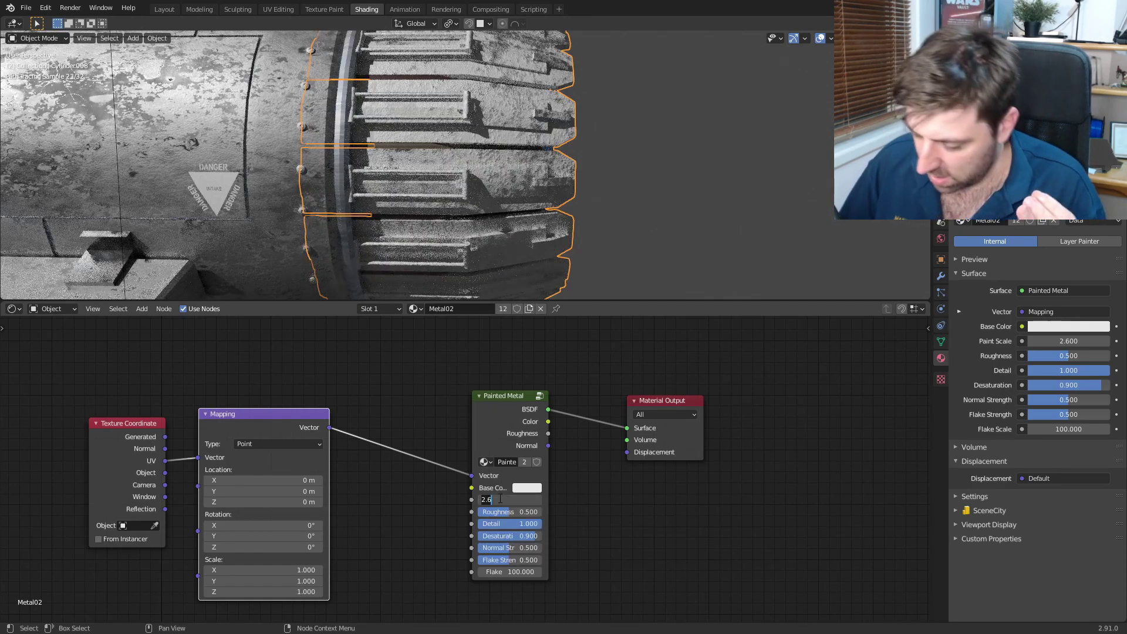
text(0.2)
key(Return)
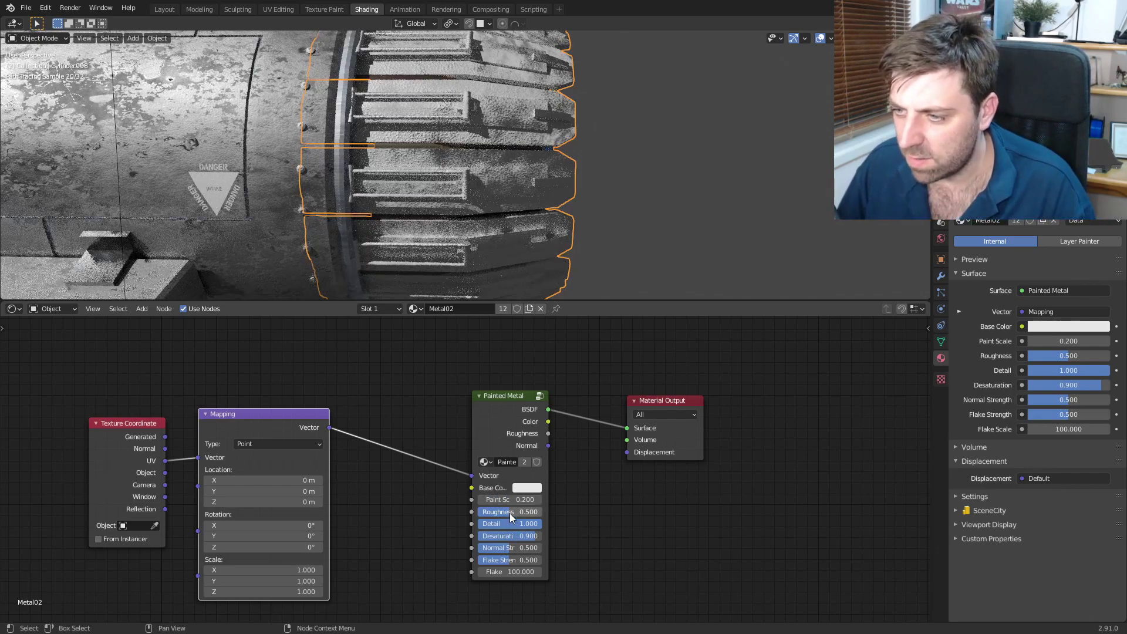
- Set Painted Metal's Roughness to 0.292 and Flake Scale to 96.3, and move the Material Output farther from the group
drag(510, 513, 496, 513)
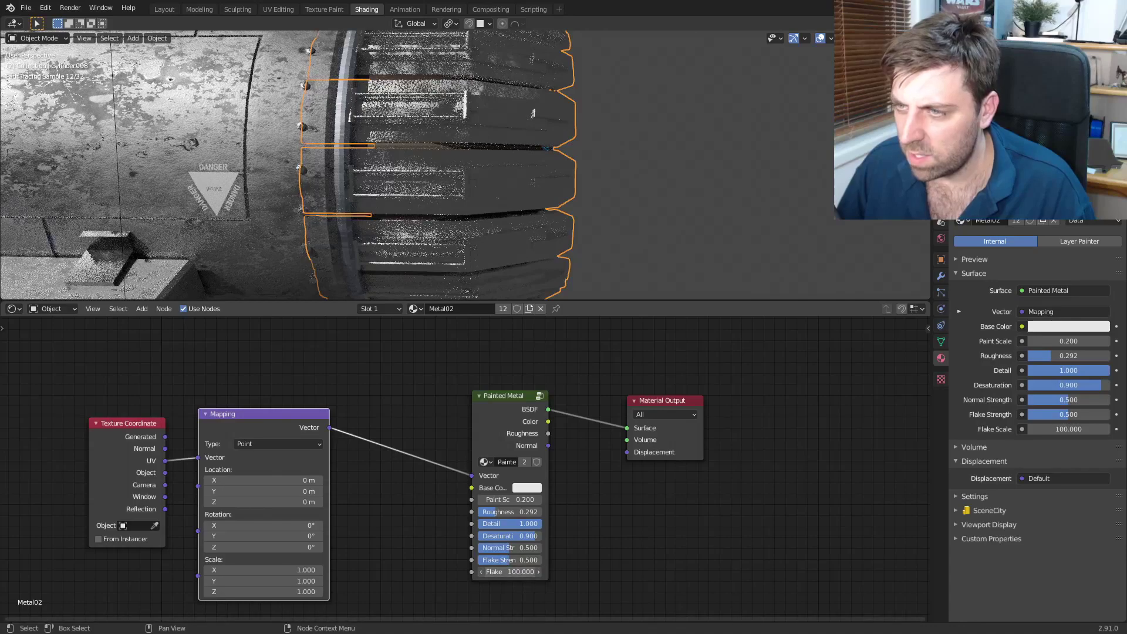
drag(509, 572, 500, 572)
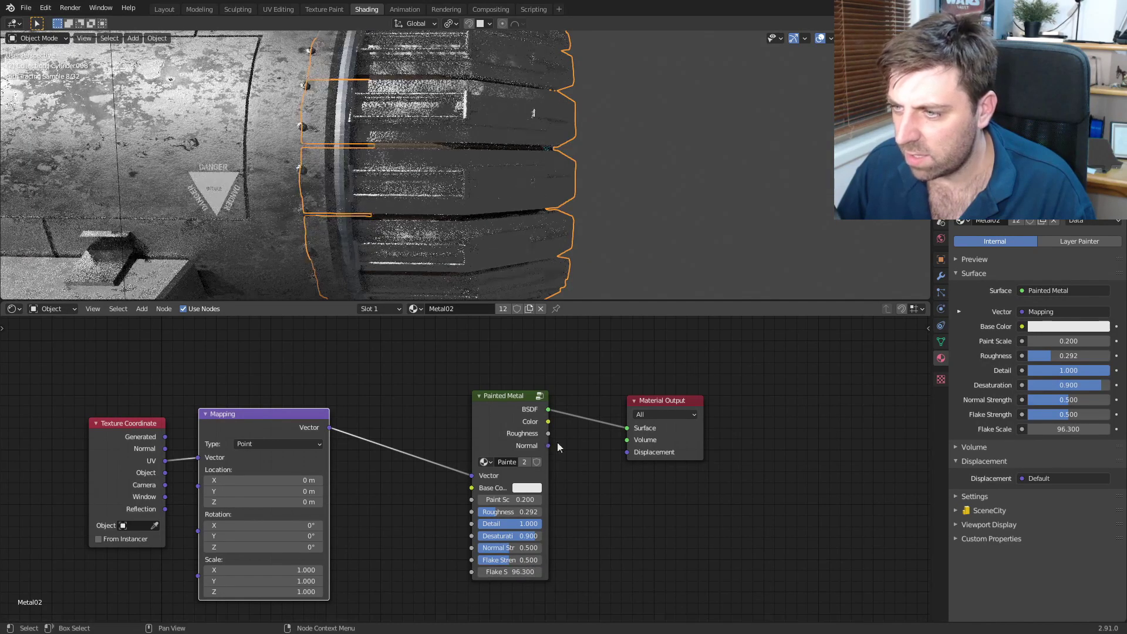
drag(651, 408, 690, 390)
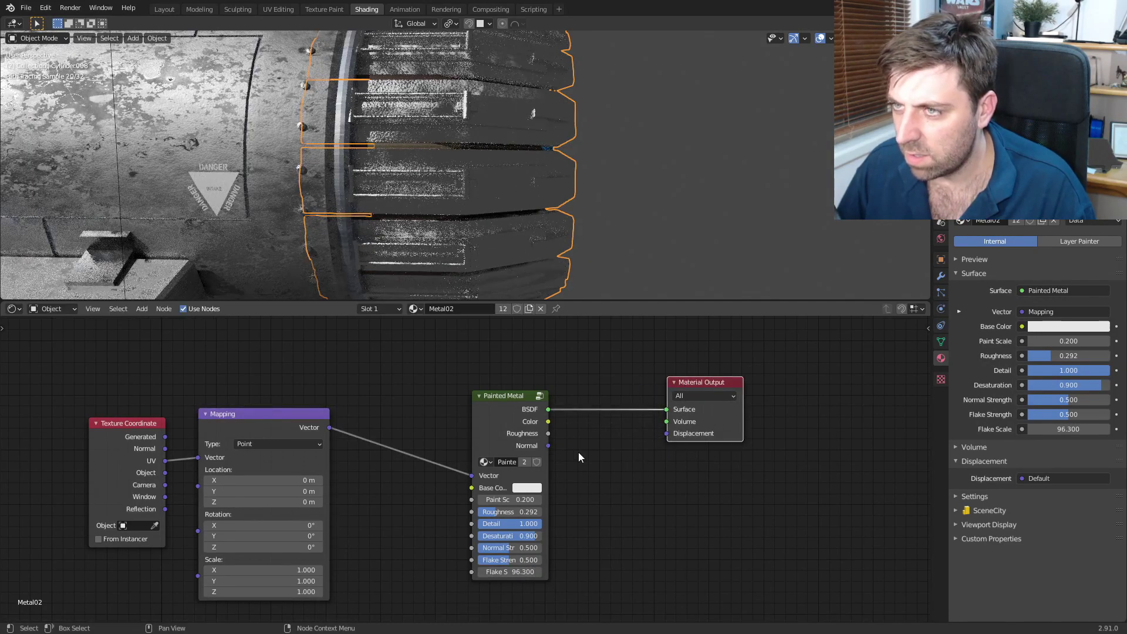
- Darken Painted Metal's Base Color to a mid grey and set its Roughness to 0.583, checking the thrusters on the ship
click(528, 488)
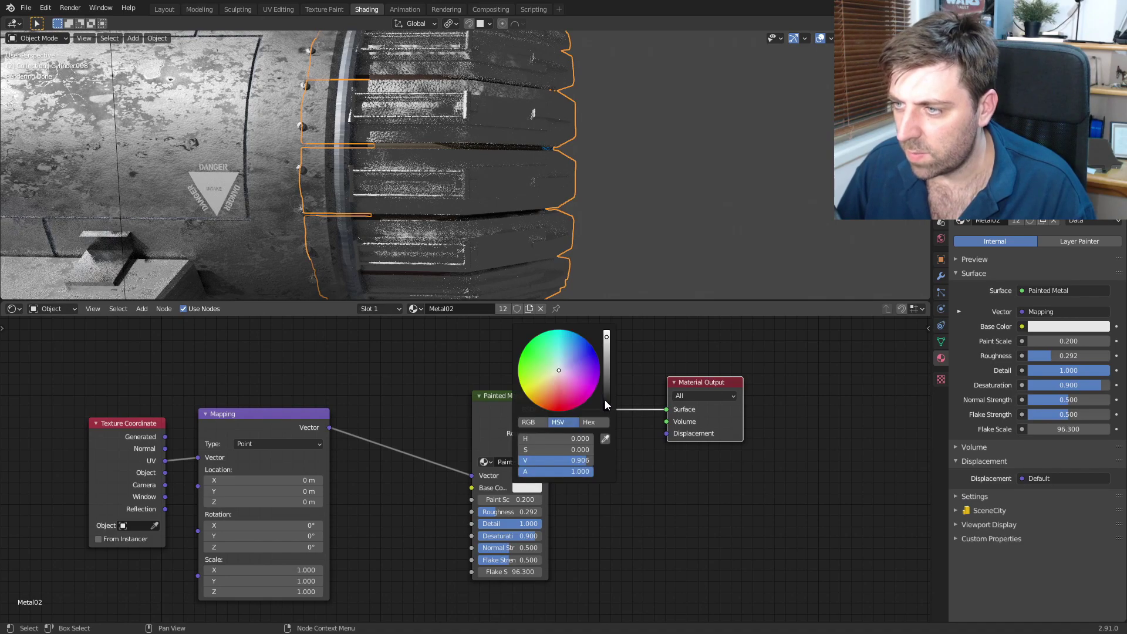
drag(608, 405, 606, 381)
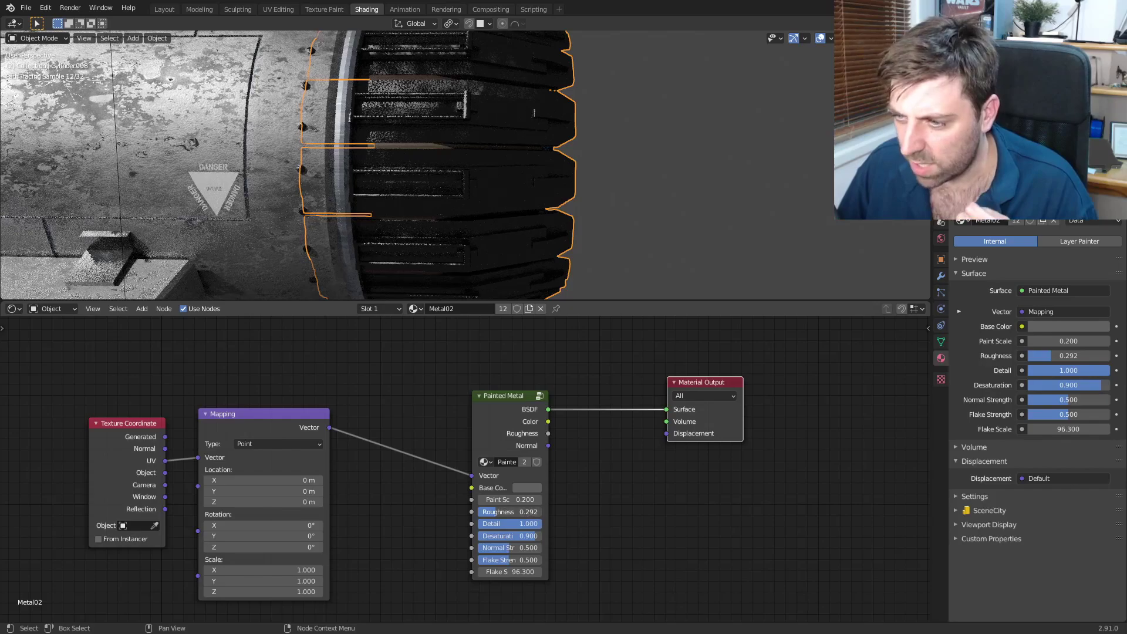
mouse_move(496, 512)
mouse_down()
mouse_move(487, 512)
mouse_move(515, 512)
mouse_up()
scroll(530, 179, down, 7)
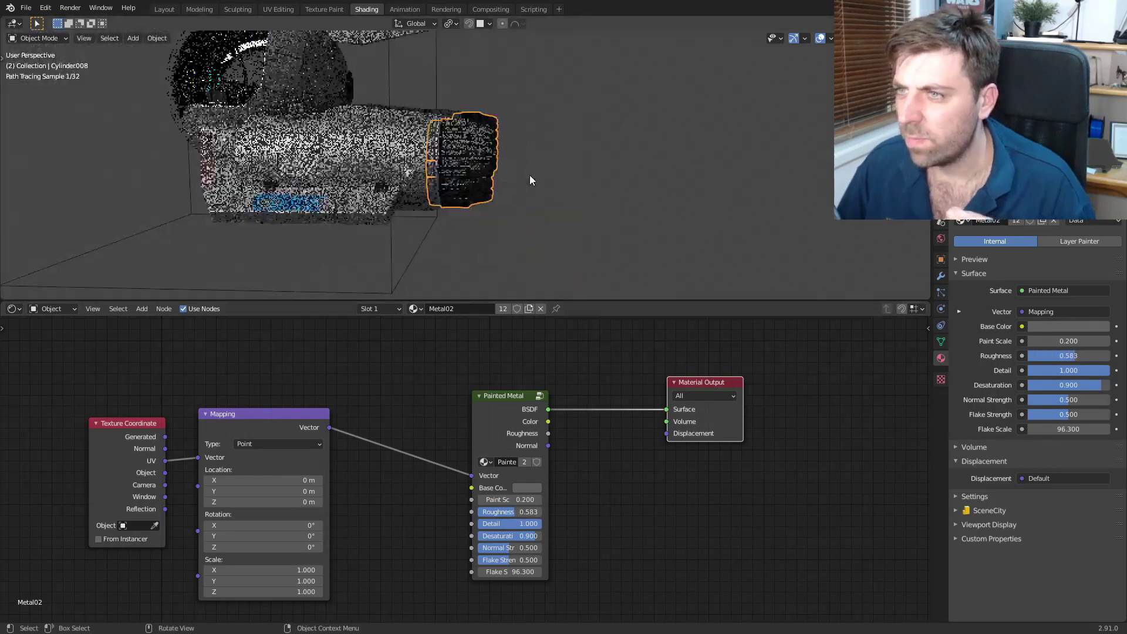
middle_drag(532, 179, 692, 183)
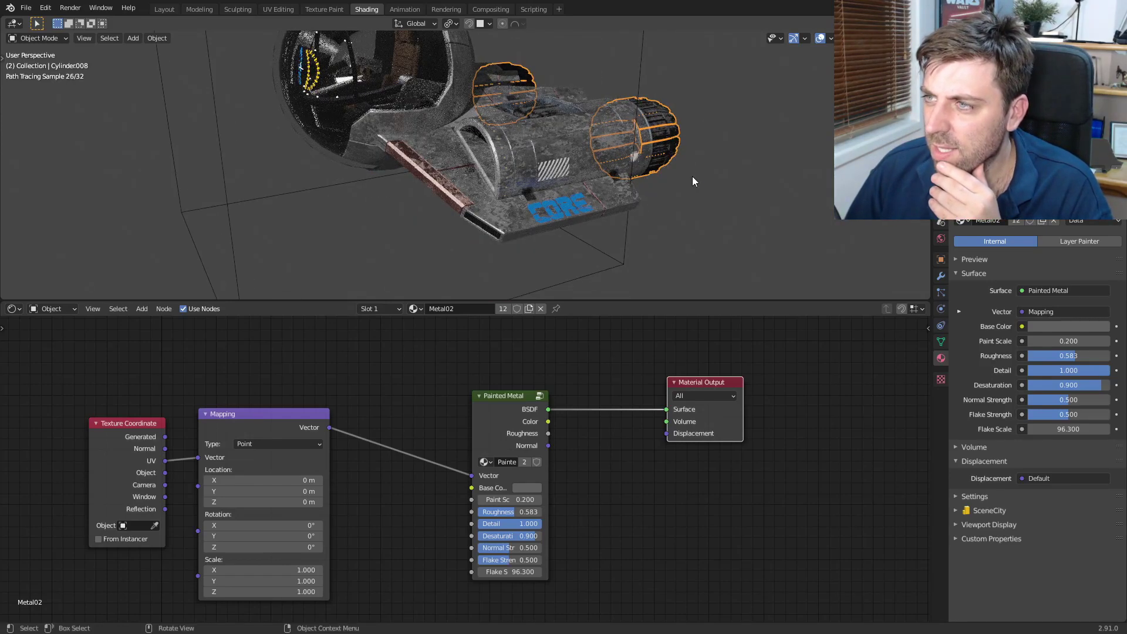
- Enlarge the 3D viewport, switch to the camera view and render the spaceship image
click(693, 176)
drag(675, 300, 675, 608)
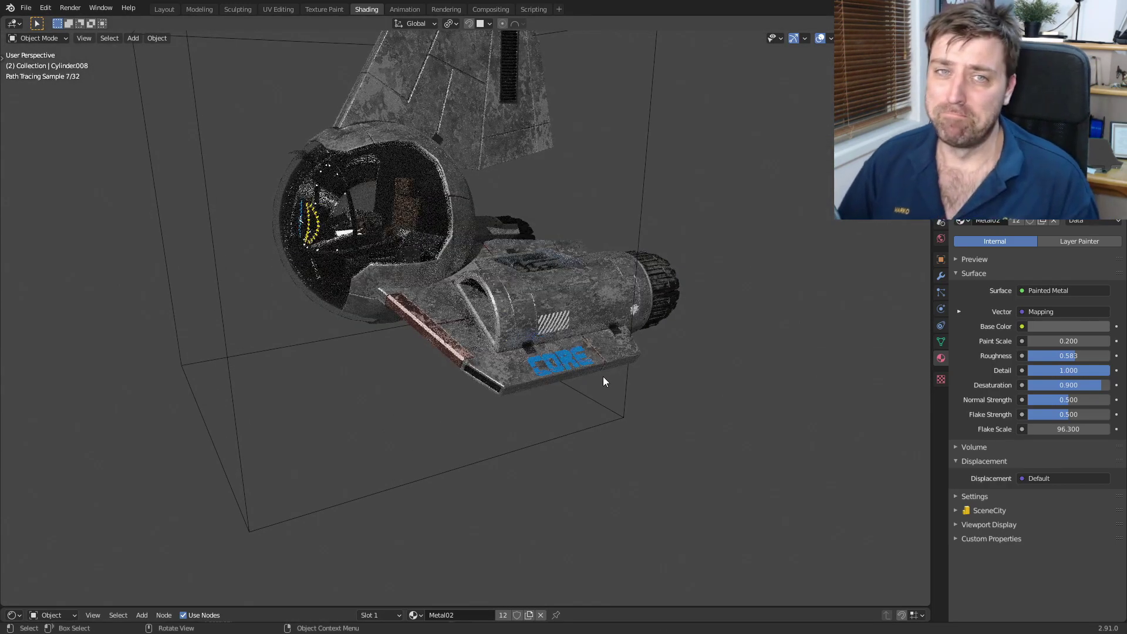
key(KP_0)
scroll(604, 382, up, 3)
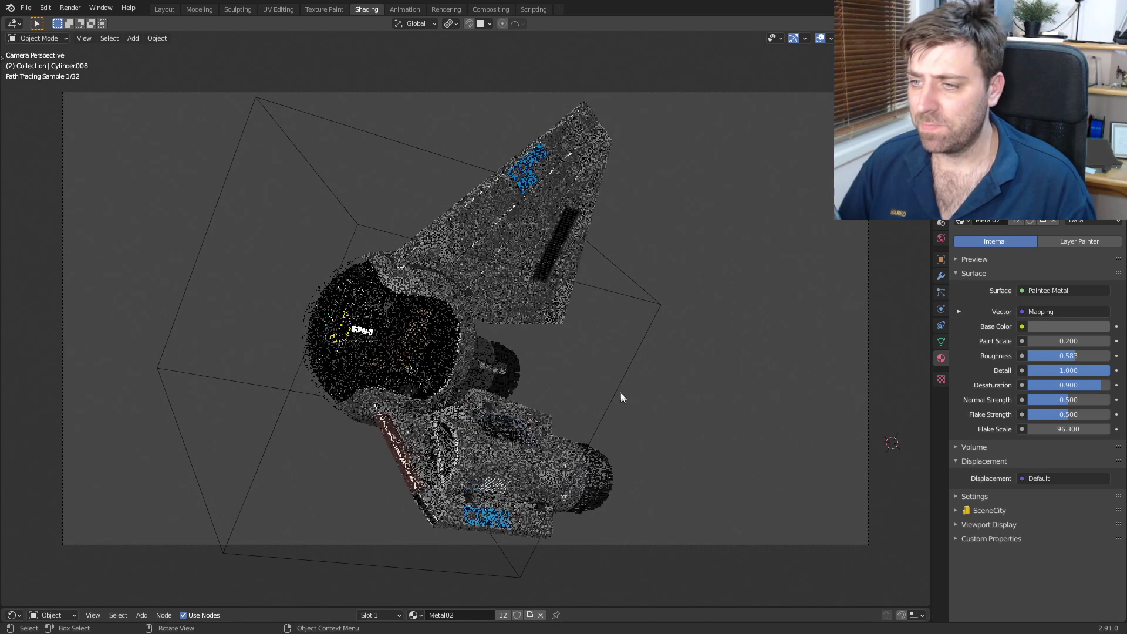
key(F12)
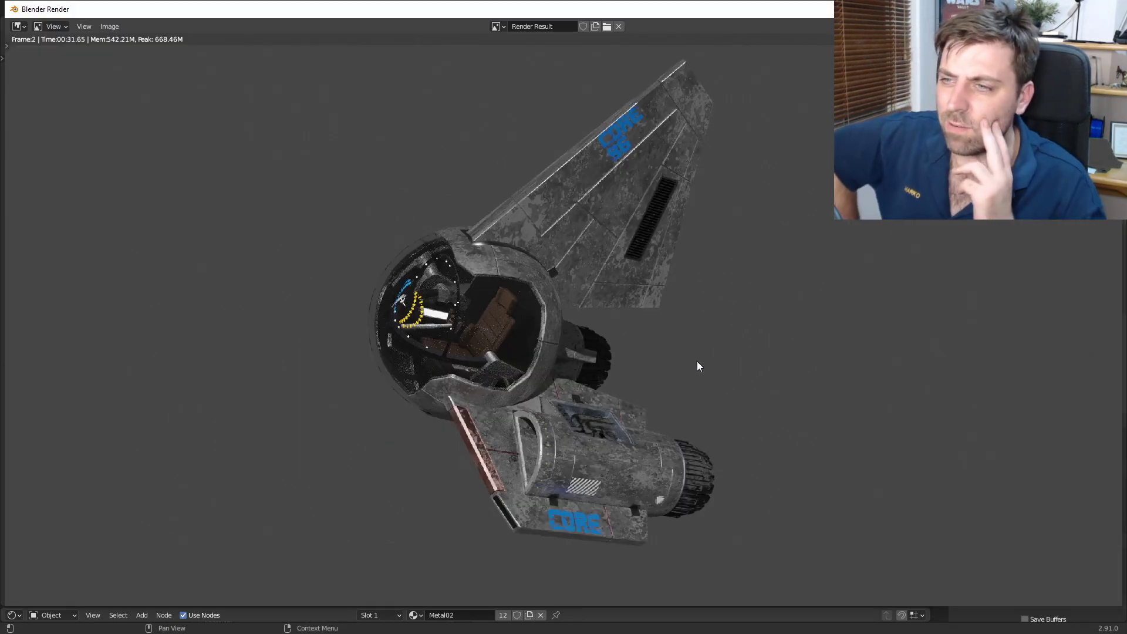